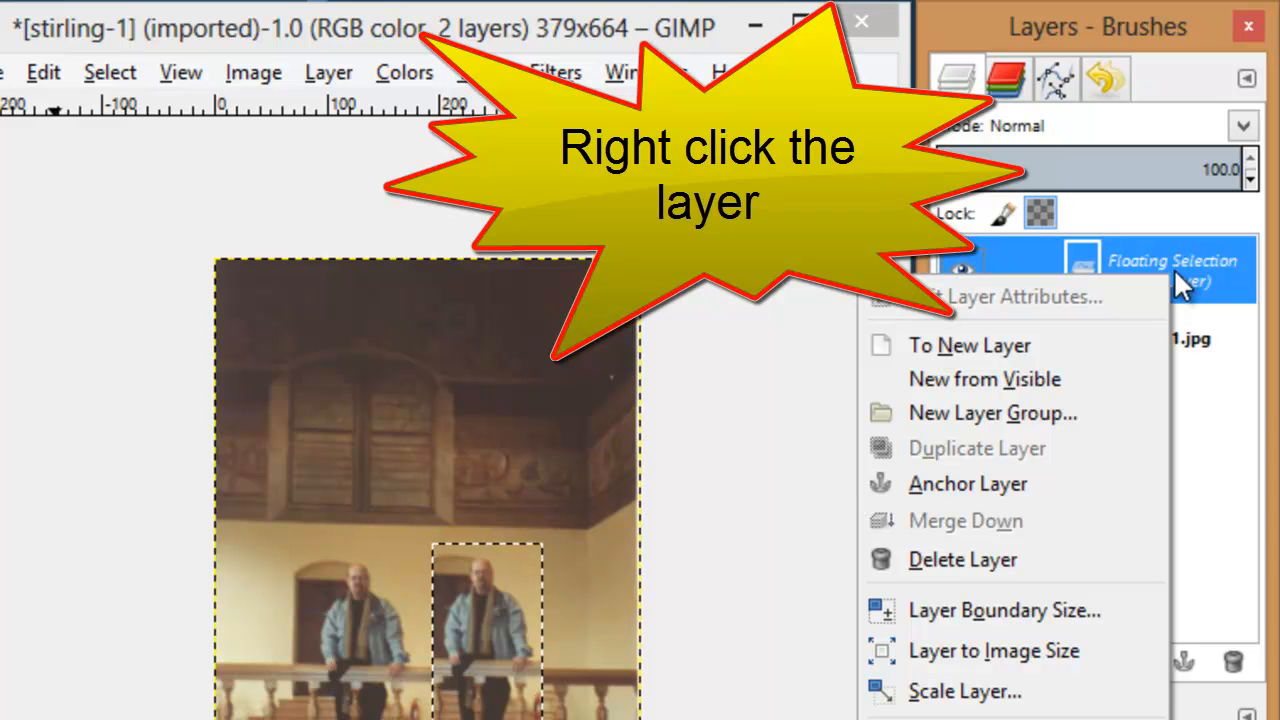
Step: Anchor the pasted floating selection to the image and try to erase the background around the copied man with the Eraser tool
click(1008, 488)
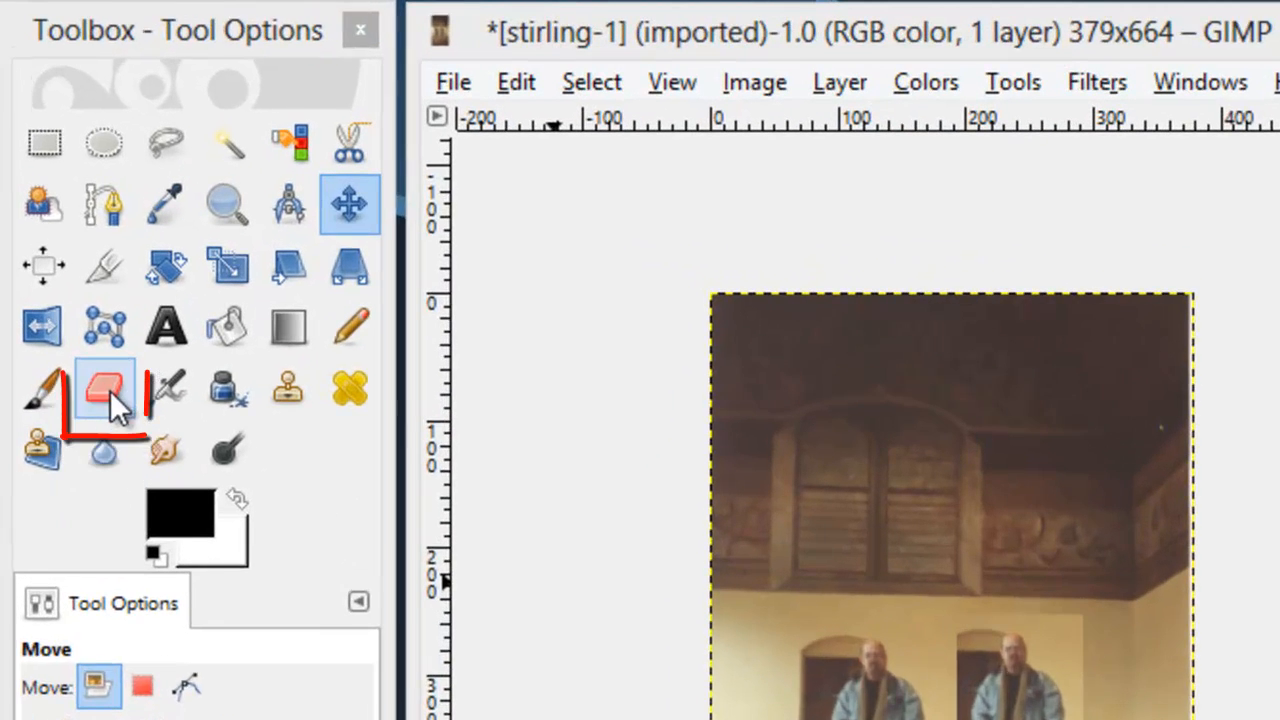
click(69, 259)
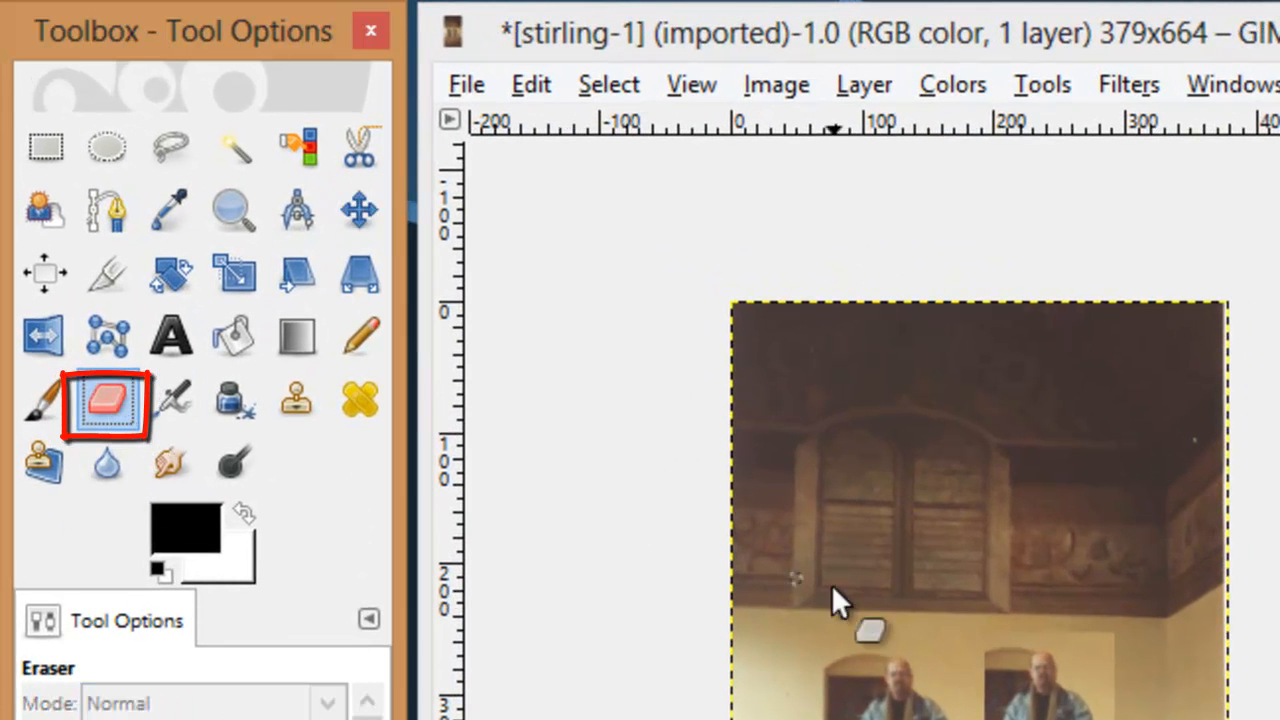
mouse_move(1026, 632)
mouse_down()
mouse_move(978, 688)
mouse_move(1006, 651)
mouse_move(985, 670)
mouse_up()
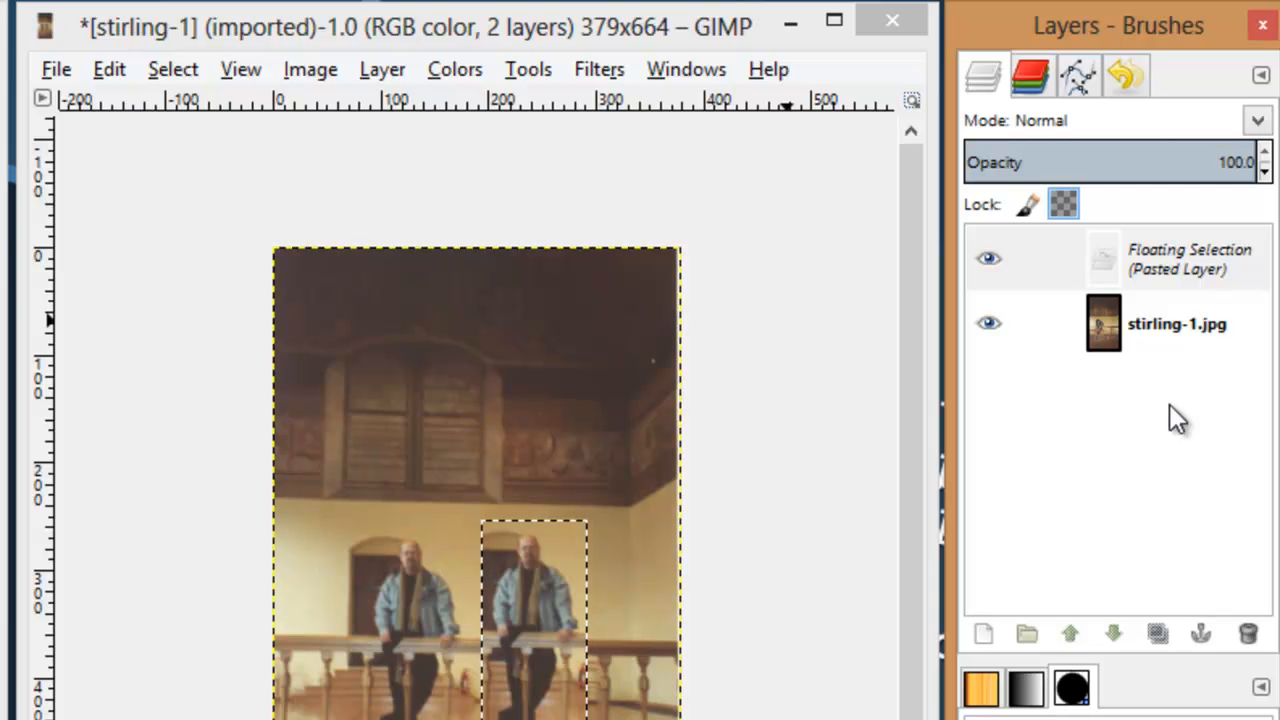
Step: Convert the floating selection of the copied man to a new layer and move it slightly to line up with the railing
right_click(1192, 263)
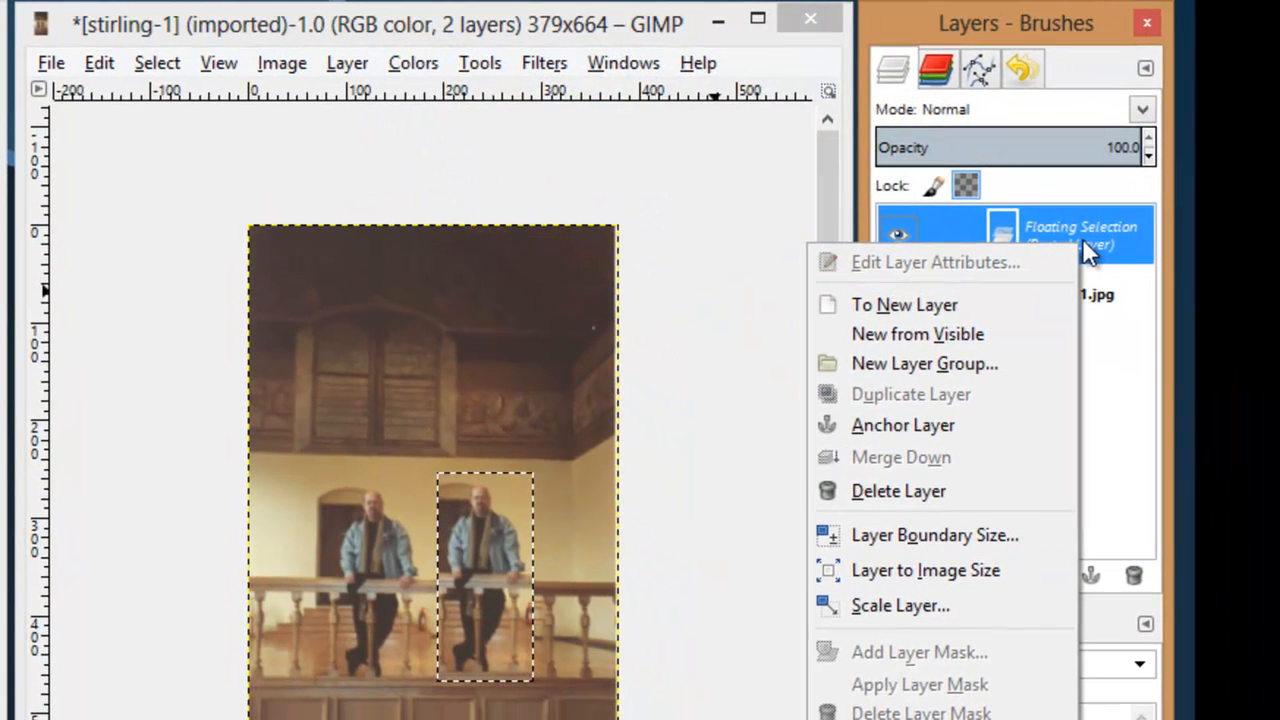
click(952, 312)
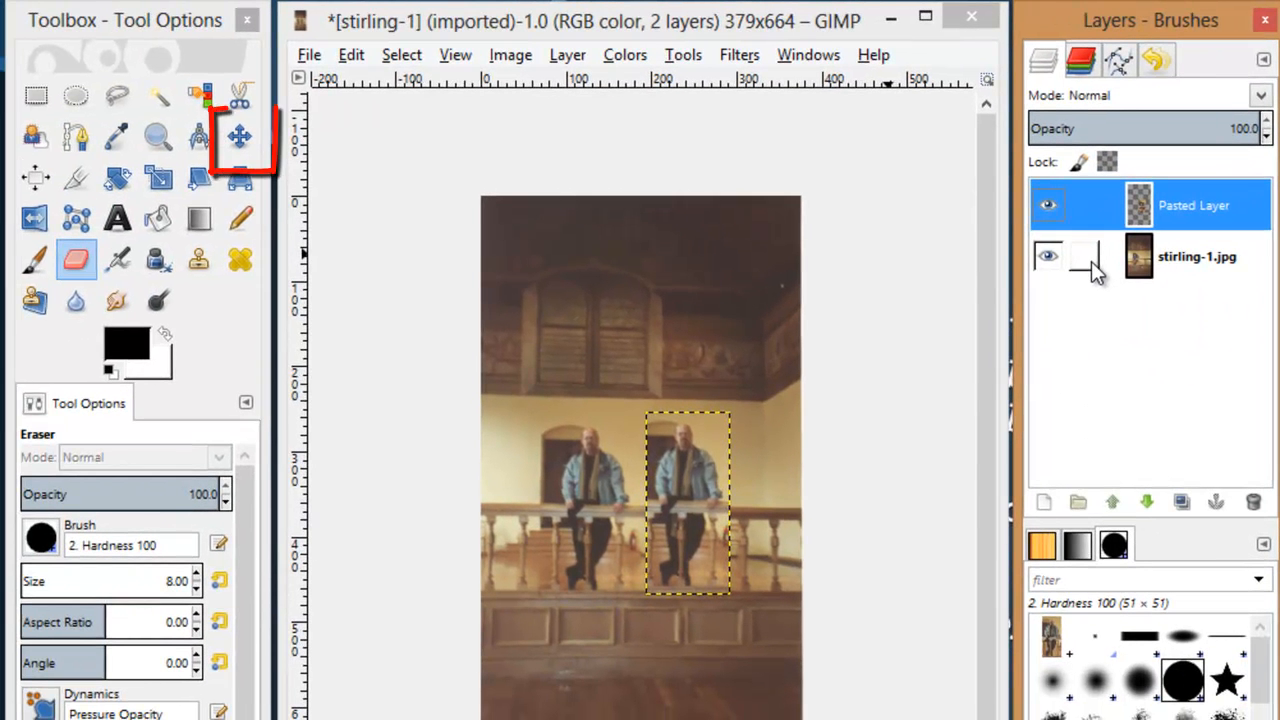
key(m)
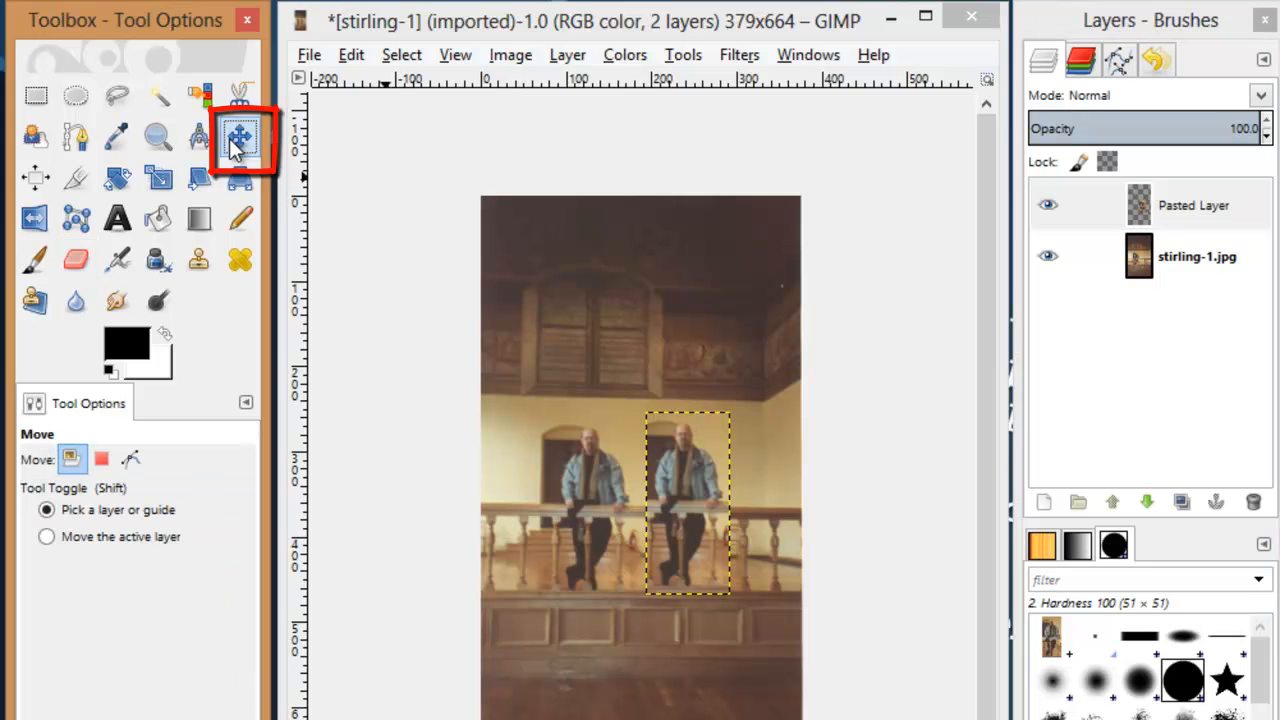
mouse_move(664, 524)
mouse_down()
mouse_move(734, 522)
mouse_move(679, 528)
mouse_move(667, 516)
mouse_up()
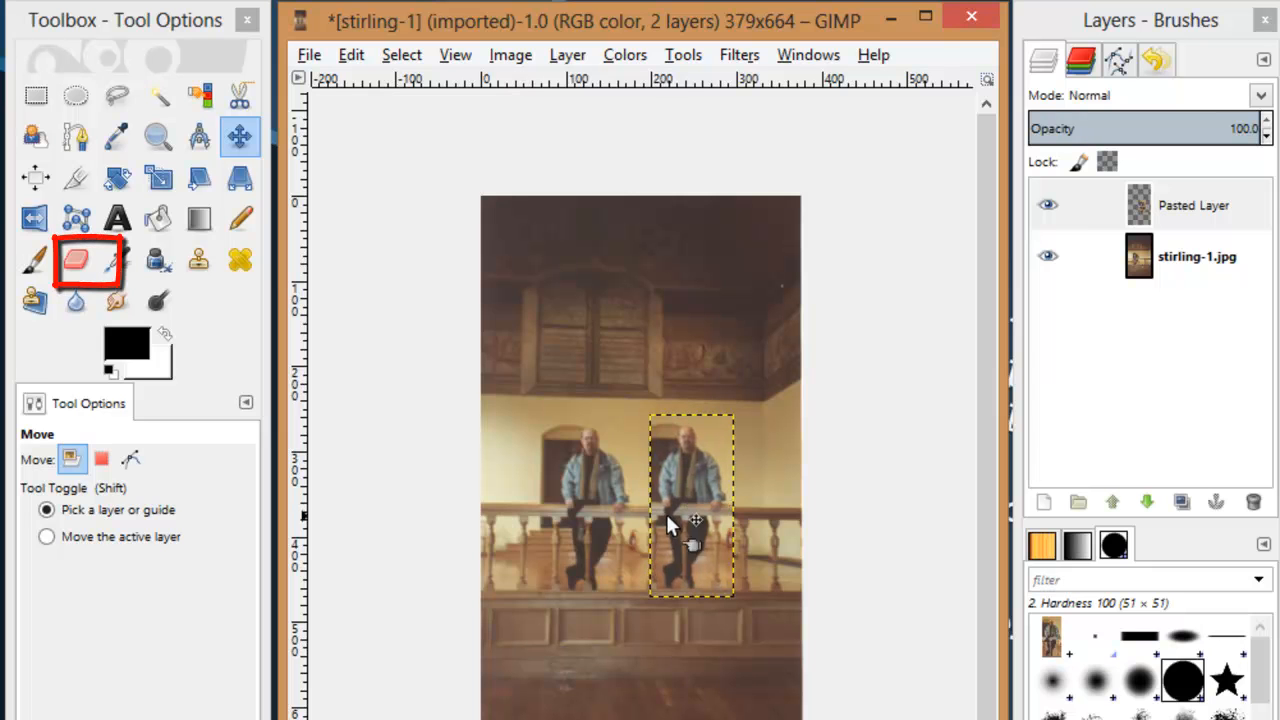
Step: Erase the background along the upper-left edge of the pasted layer with the Eraser tool
click(76, 260)
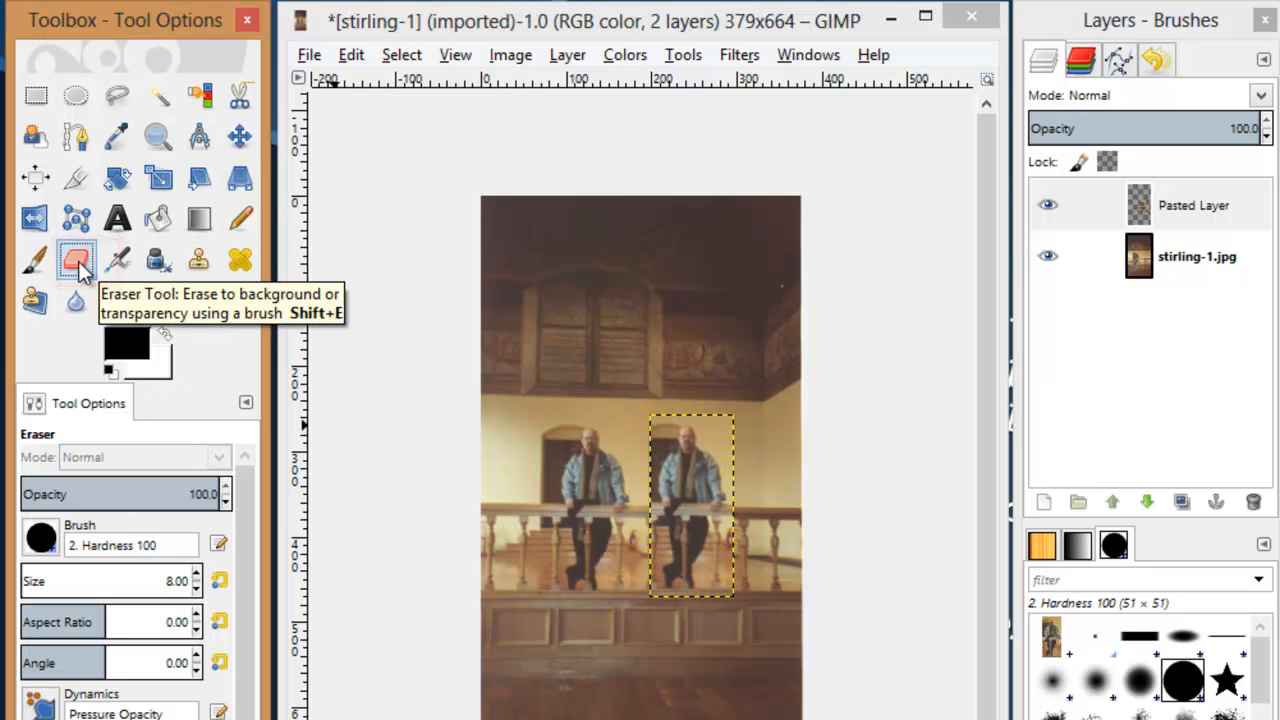
click(1218, 215)
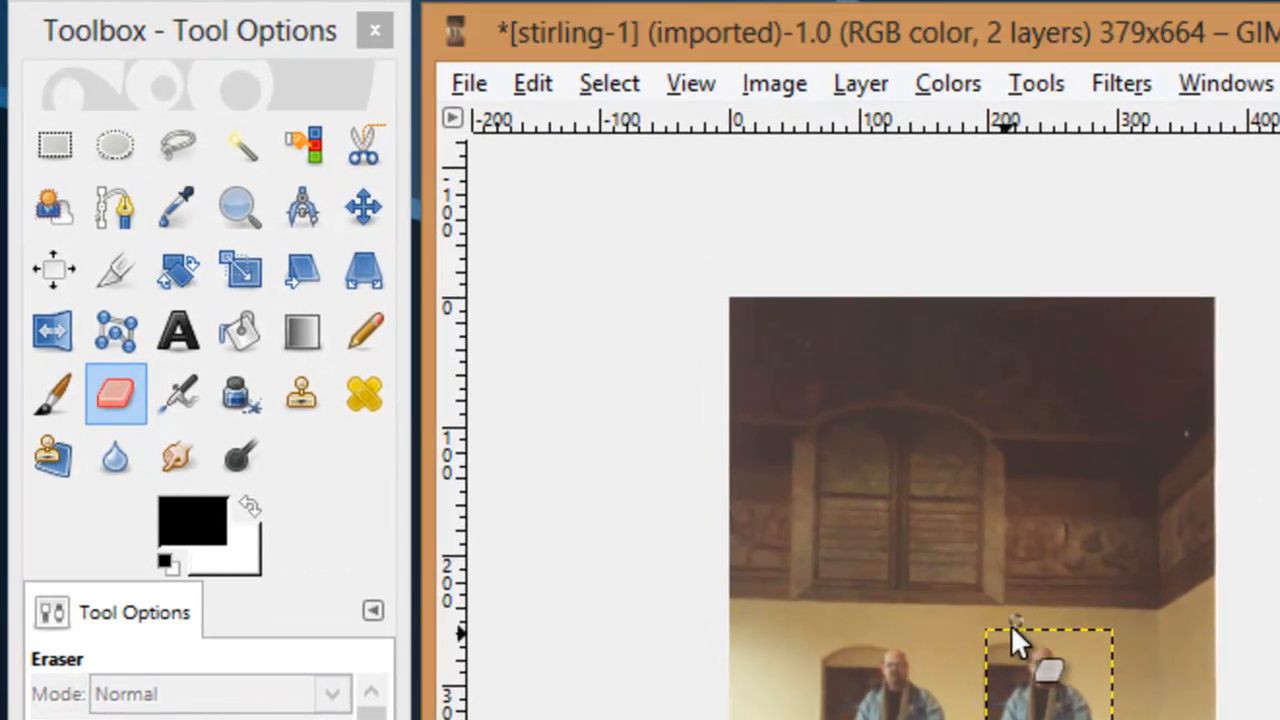
mouse_move(1011, 625)
mouse_down()
mouse_move(973, 662)
mouse_move(1004, 622)
mouse_move(986, 667)
mouse_move(1014, 636)
mouse_move(1019, 670)
mouse_move(990, 713)
mouse_up()
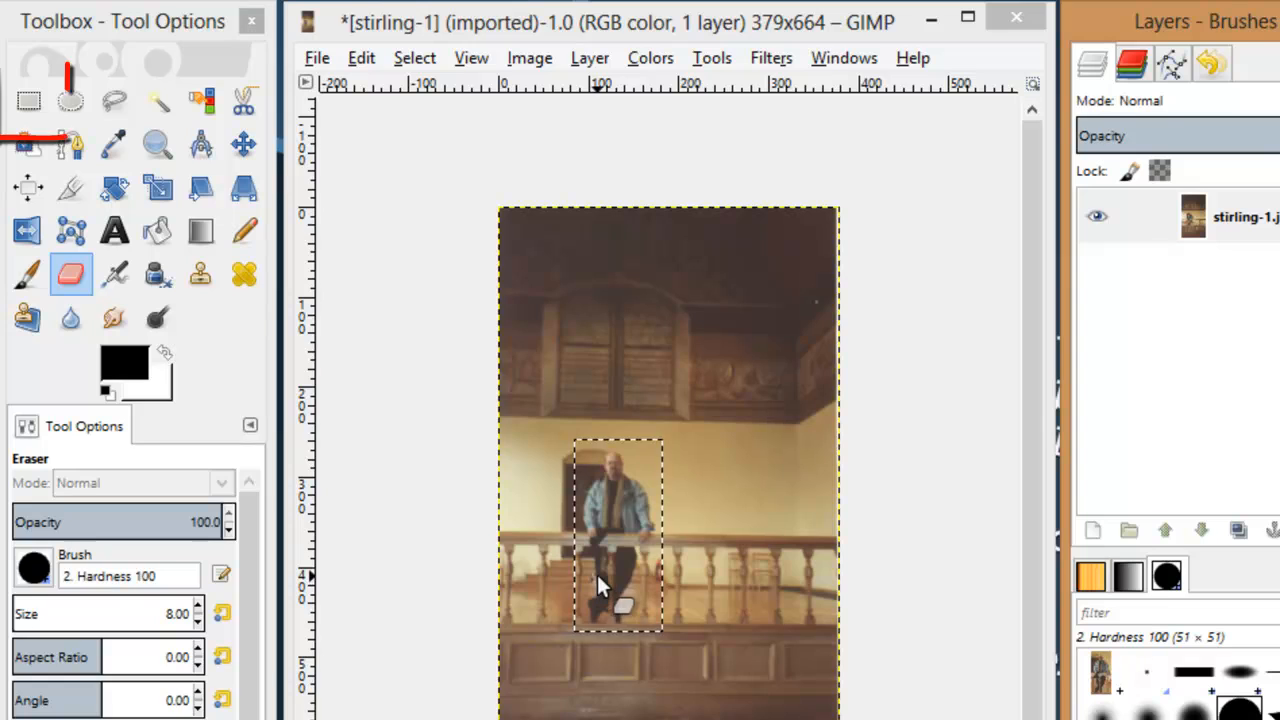
Step: Select a tall rectangular area over the right side of the wall and railing and paste the copied man into it
key(r)
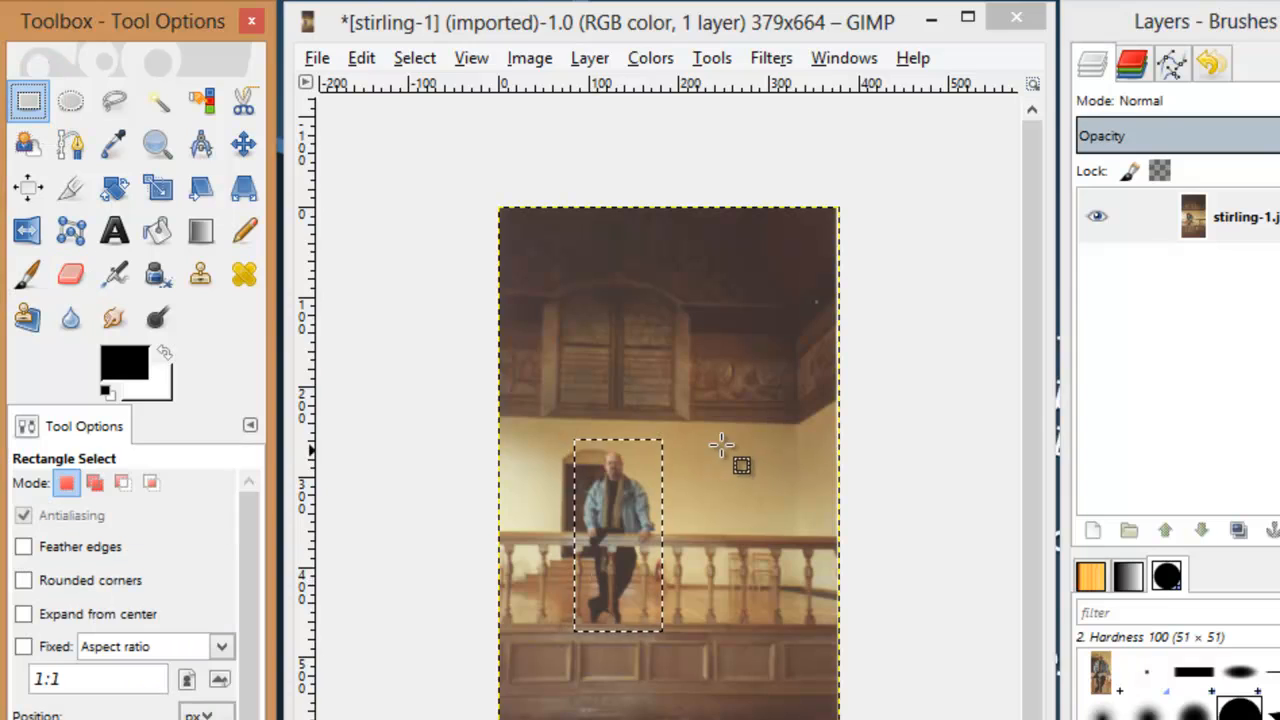
drag(705, 510, 802, 632)
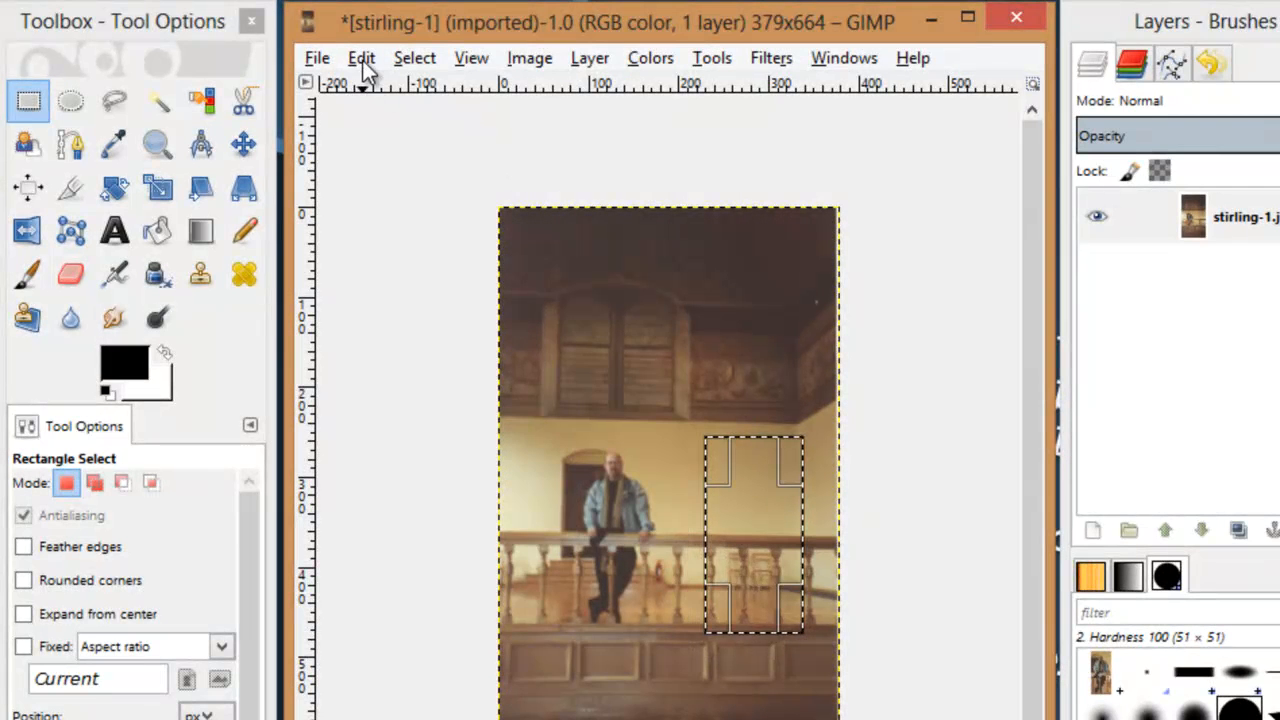
click(362, 58)
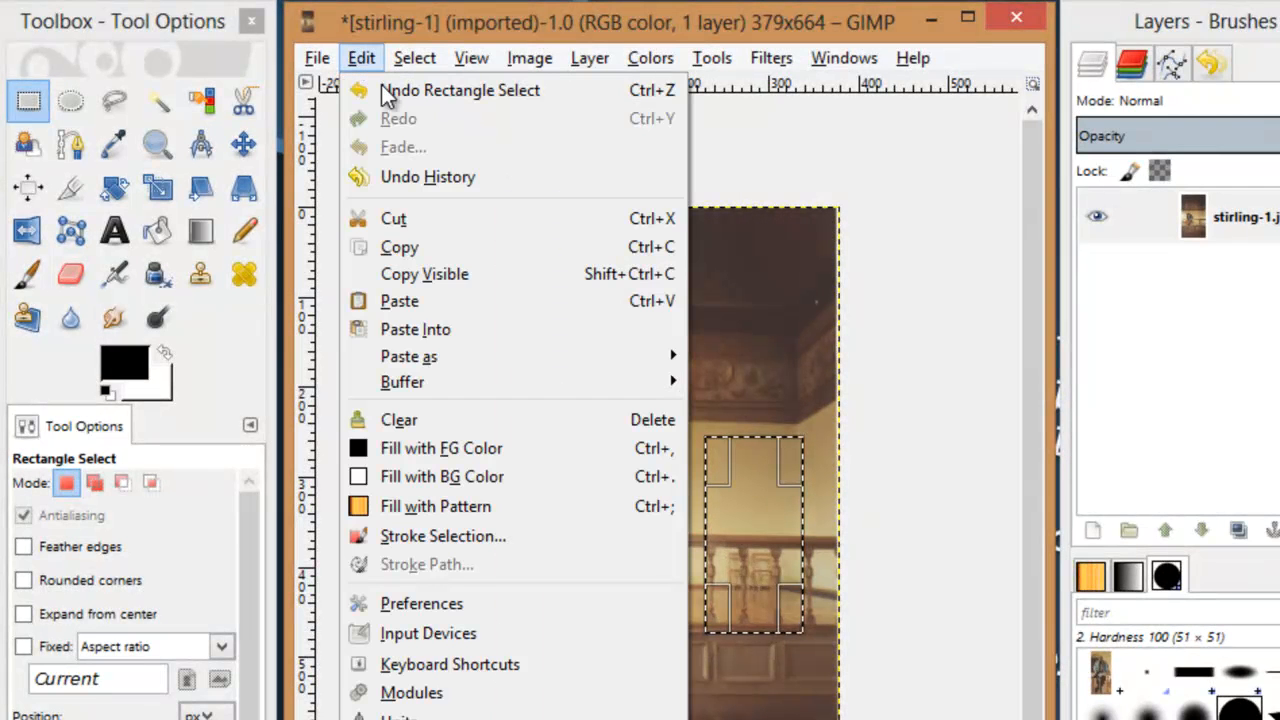
click(477, 329)
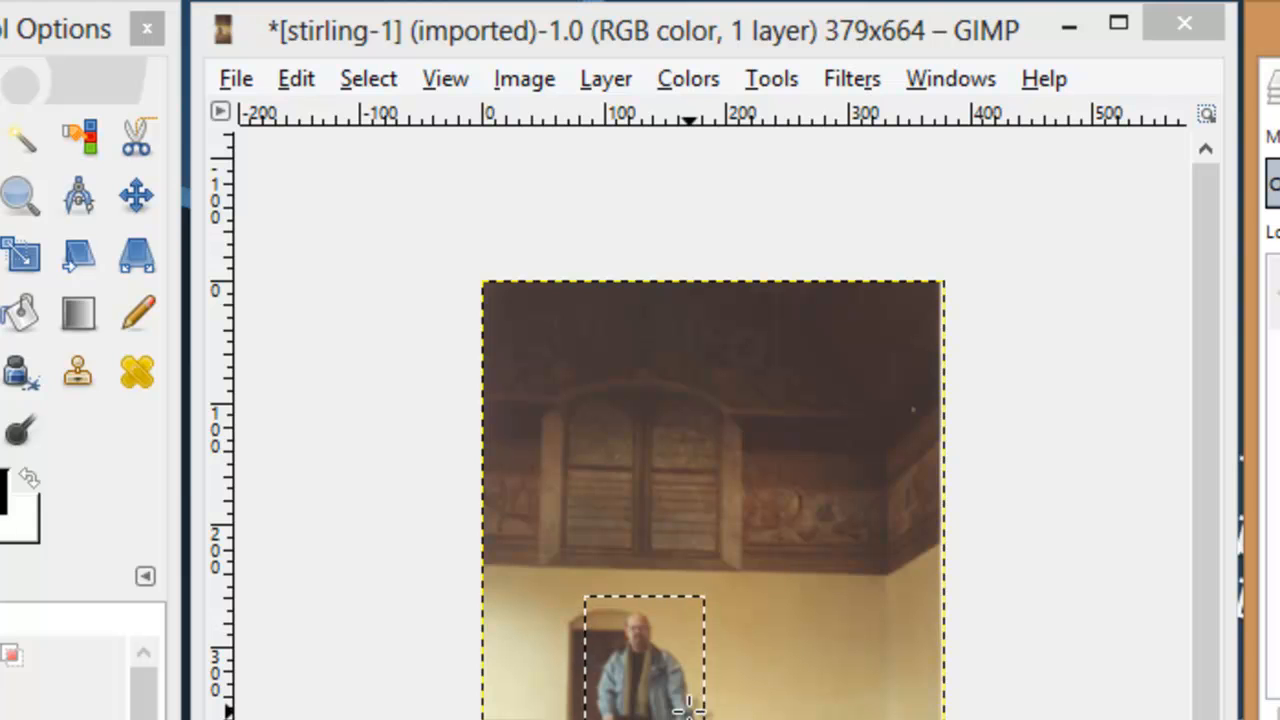
Step: Paste the copied man as a new layer and move it to the right side of the balcony beside the original
click(292, 77)
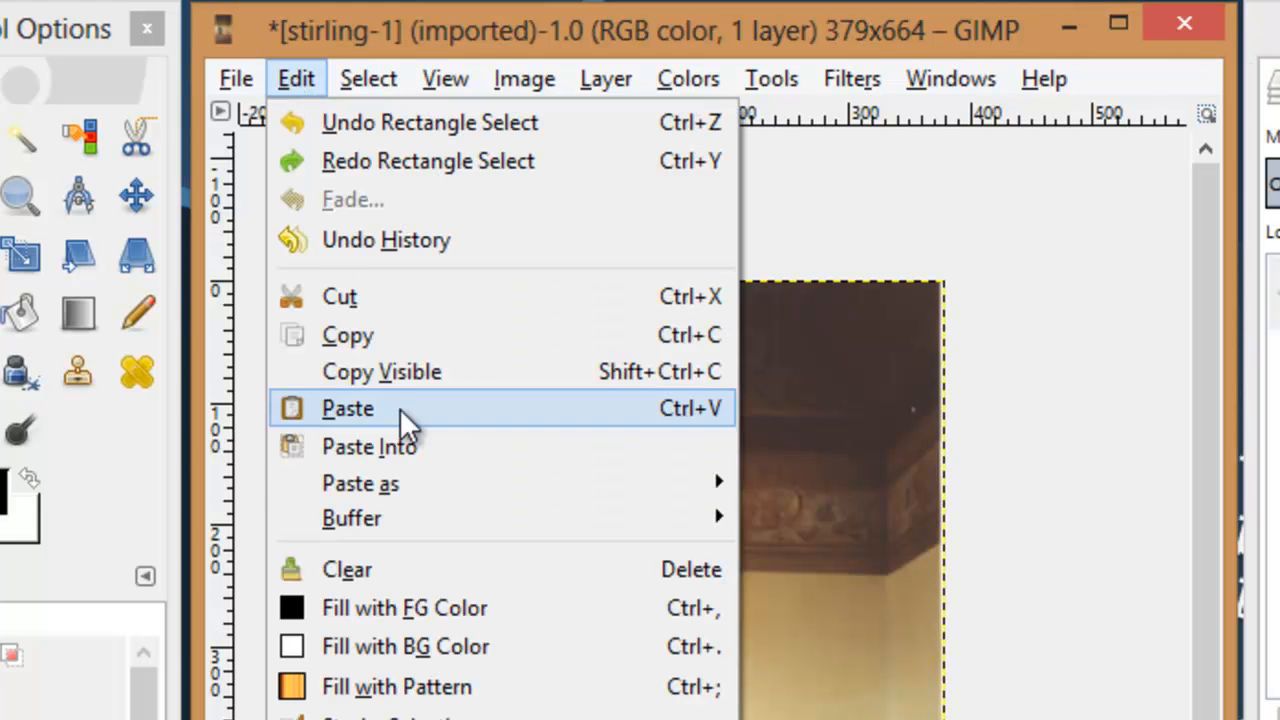
mouse_move(416, 483)
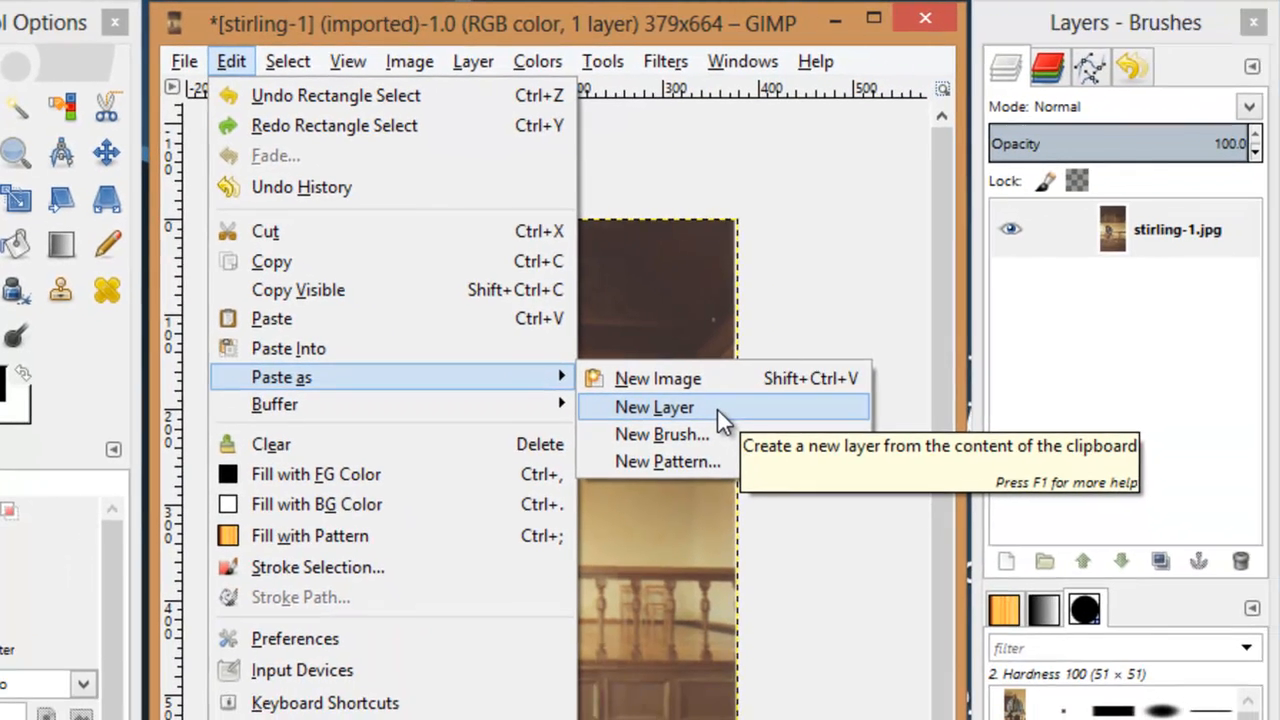
click(717, 408)
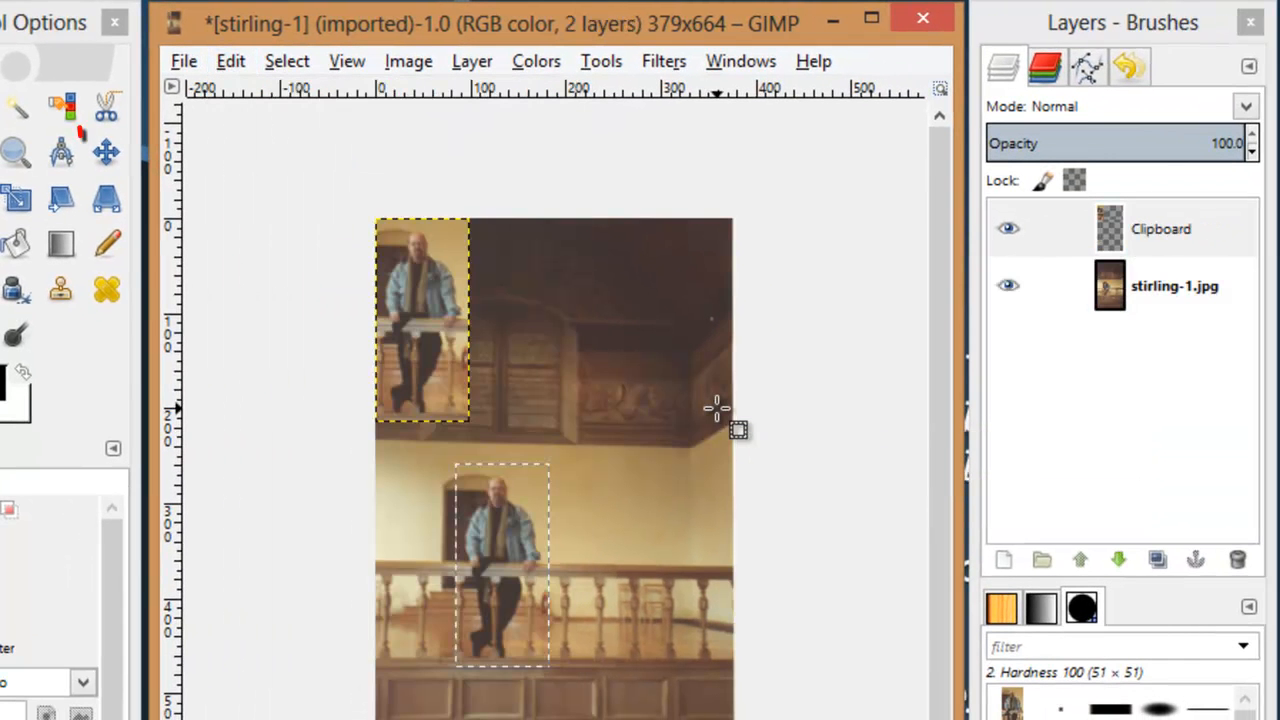
click(106, 151)
drag(442, 313, 659, 549)
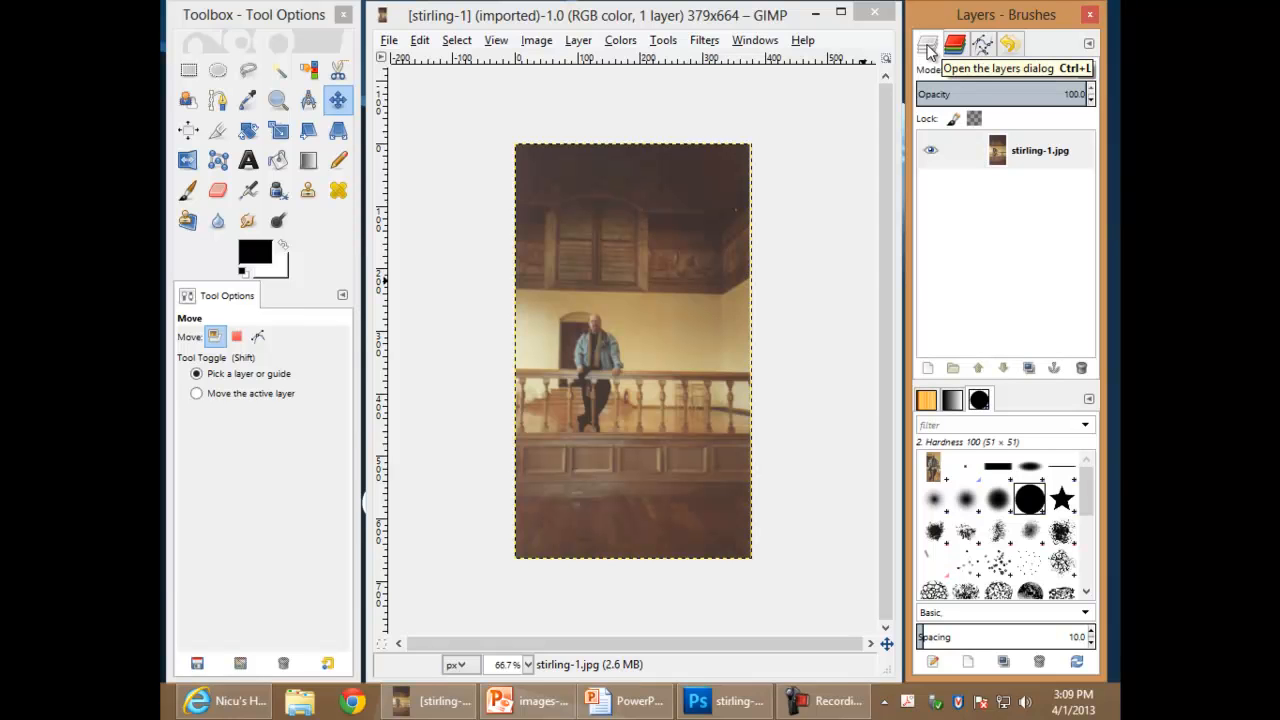
Step: Trace around the man's head, jacket, legs and shoes with the Scissors Select tool, close the outline and convert it to a selection
click(528, 665)
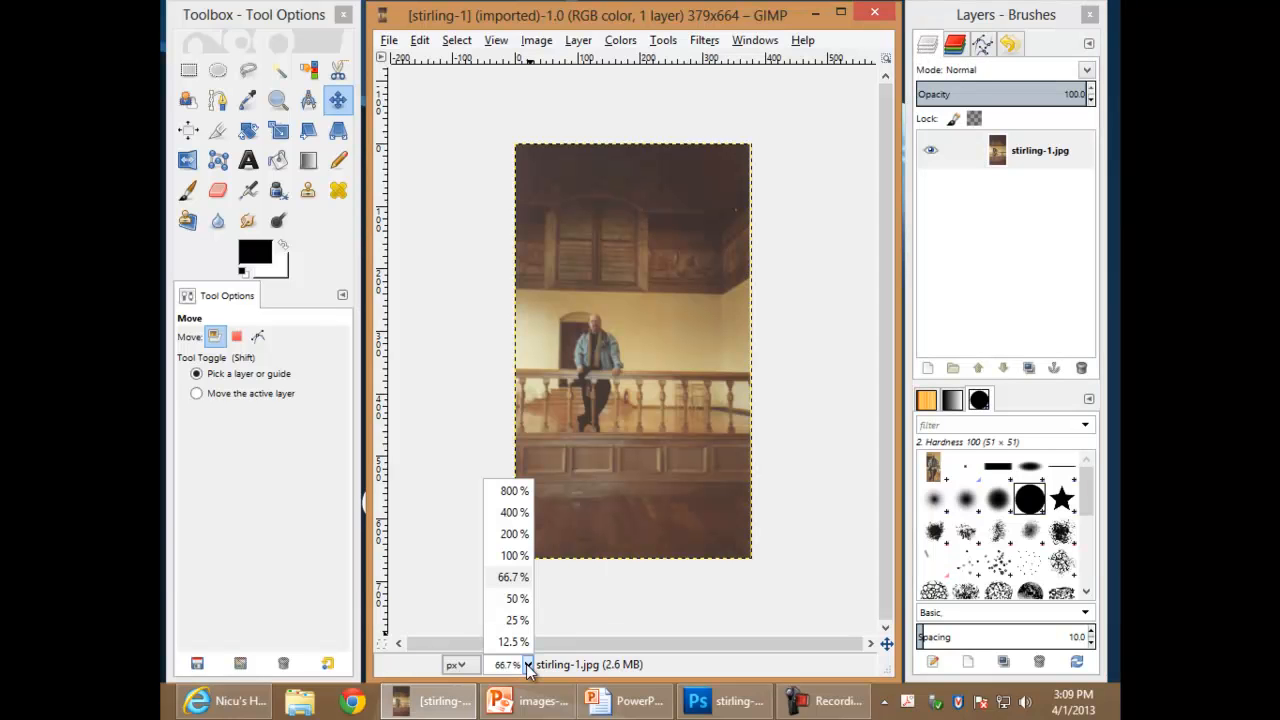
click(514, 535)
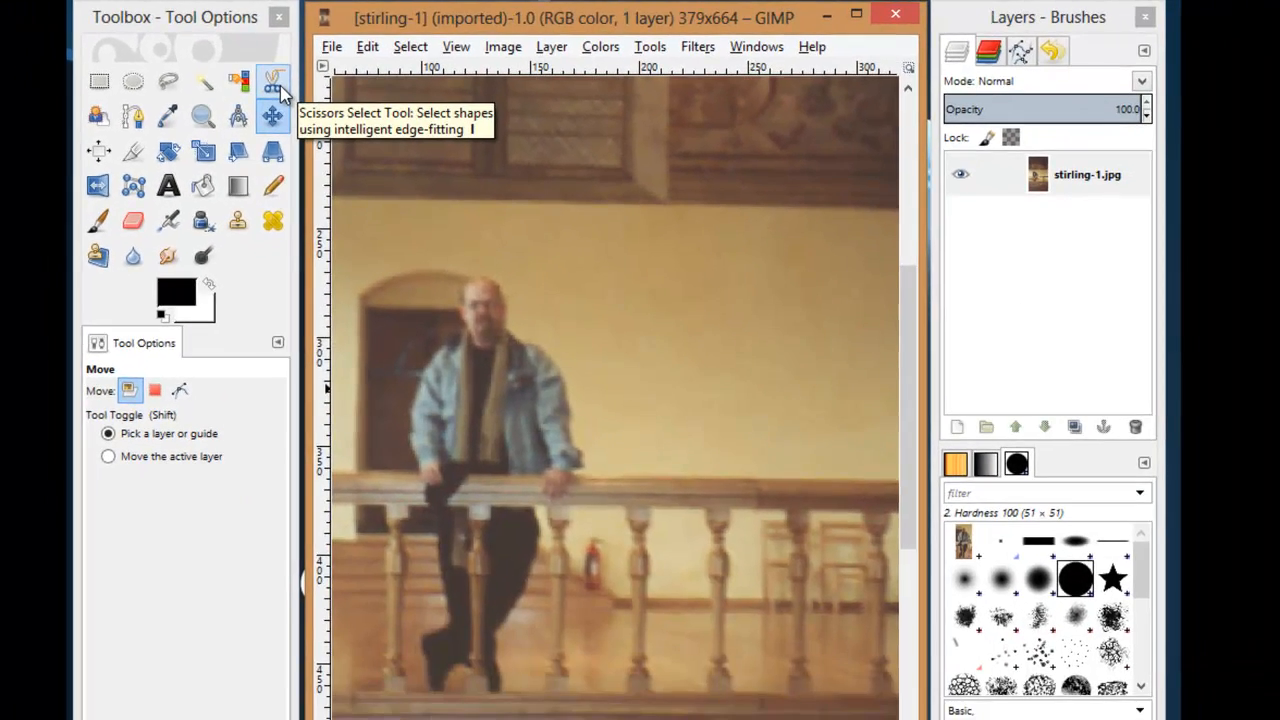
click(276, 85)
click(485, 276)
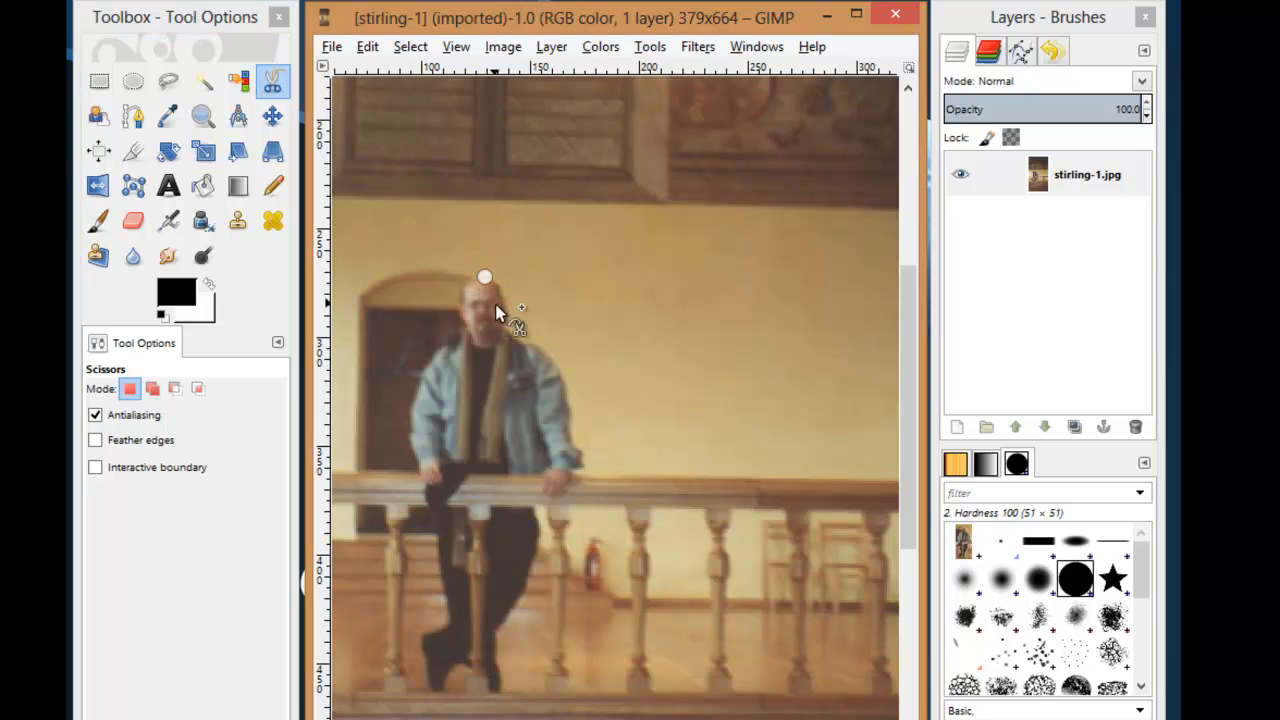
click(508, 324)
click(554, 358)
click(585, 465)
click(559, 496)
click(537, 500)
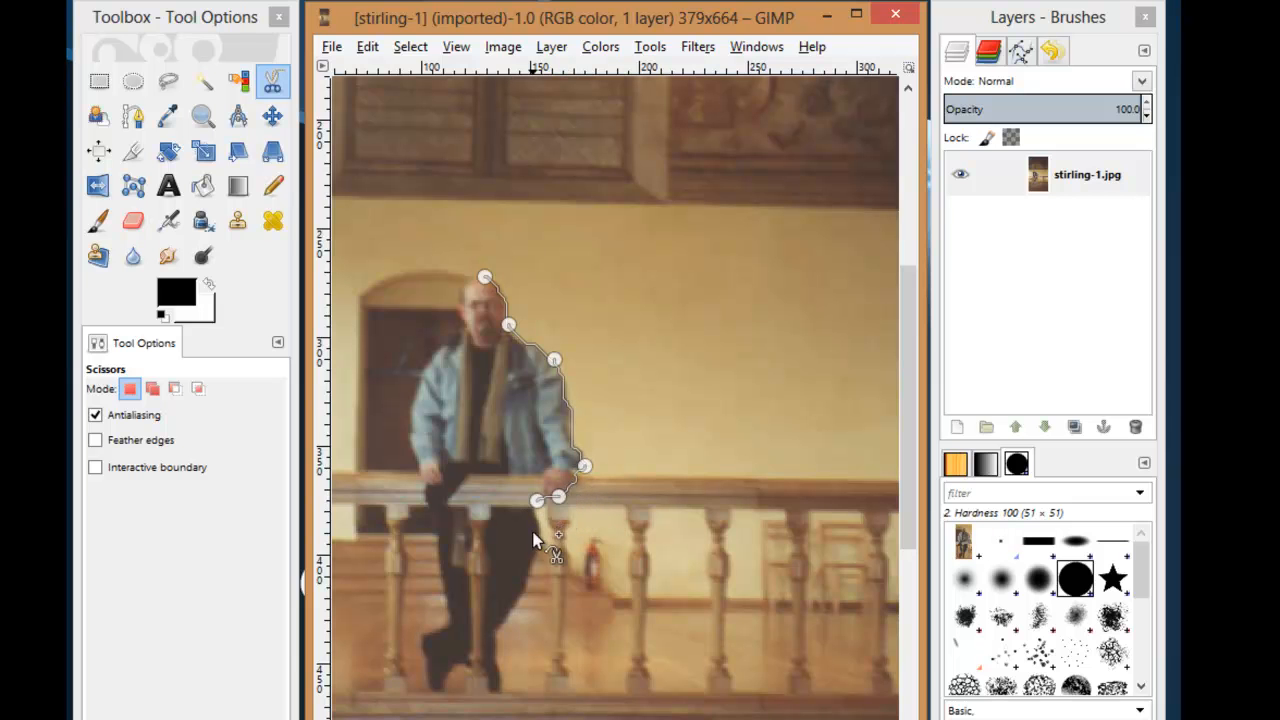
click(534, 563)
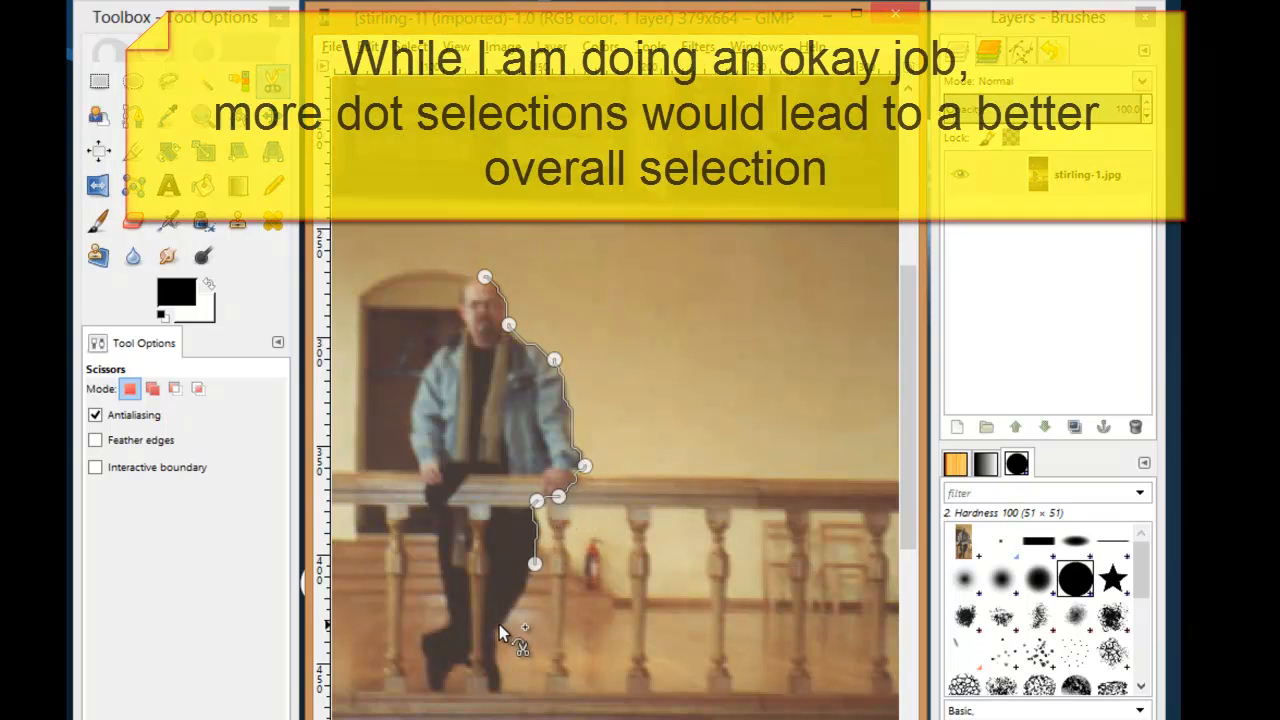
click(496, 630)
click(500, 690)
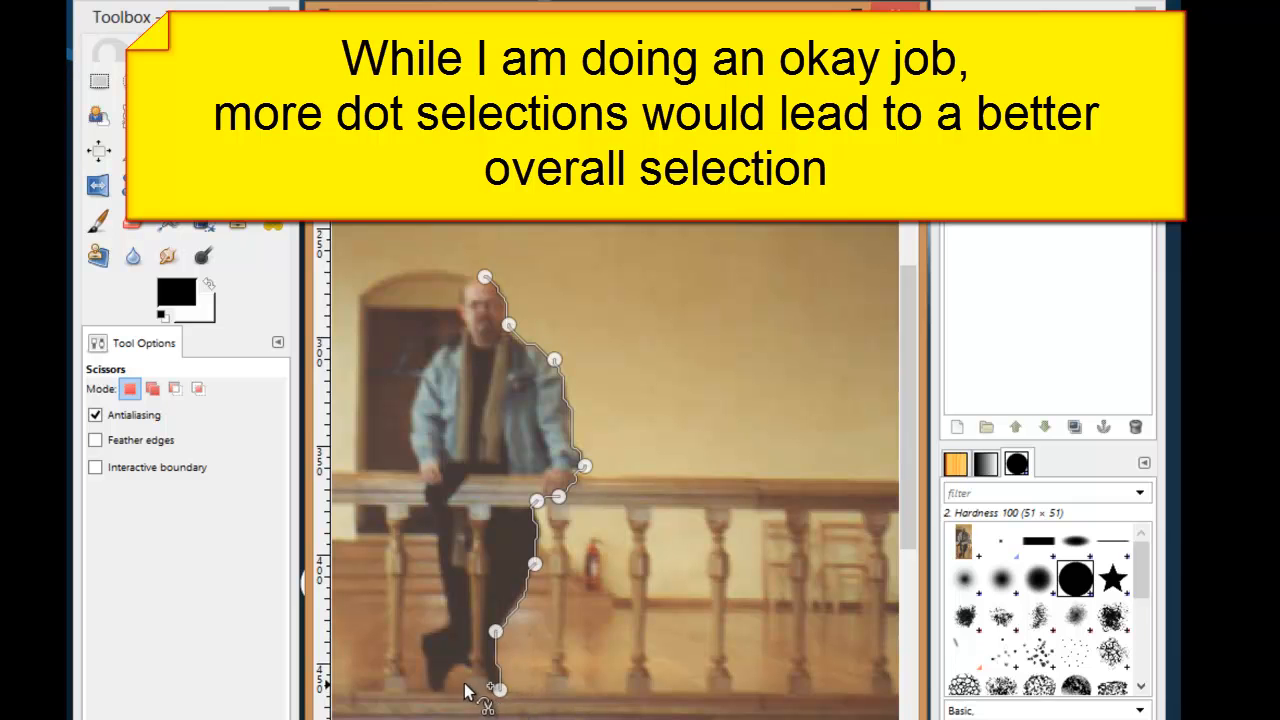
click(414, 636)
click(442, 617)
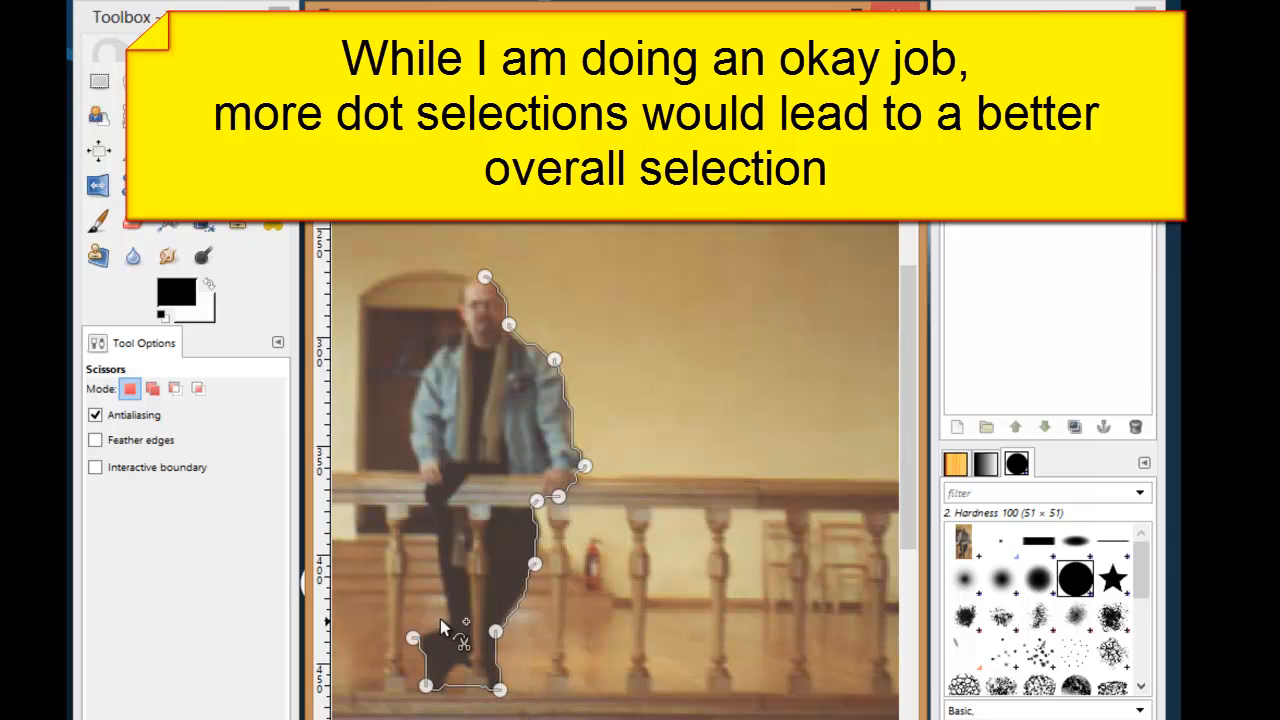
click(428, 506)
click(404, 436)
click(434, 351)
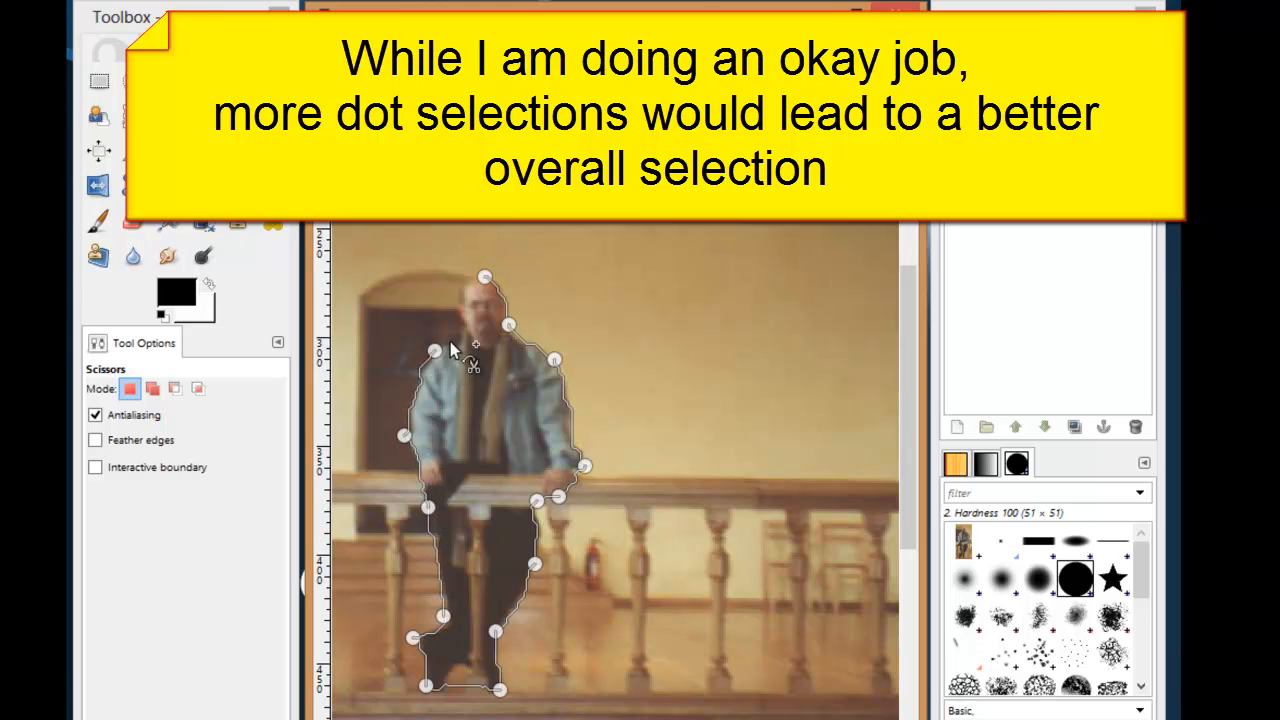
click(460, 330)
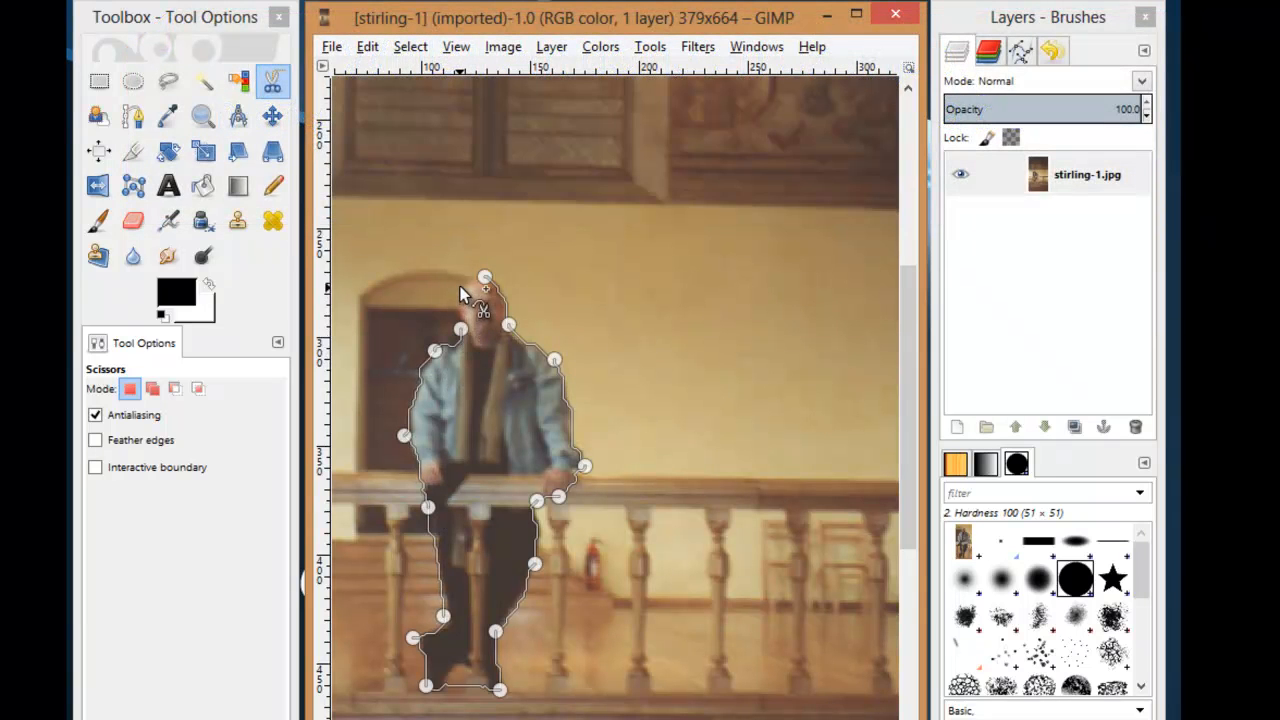
click(460, 286)
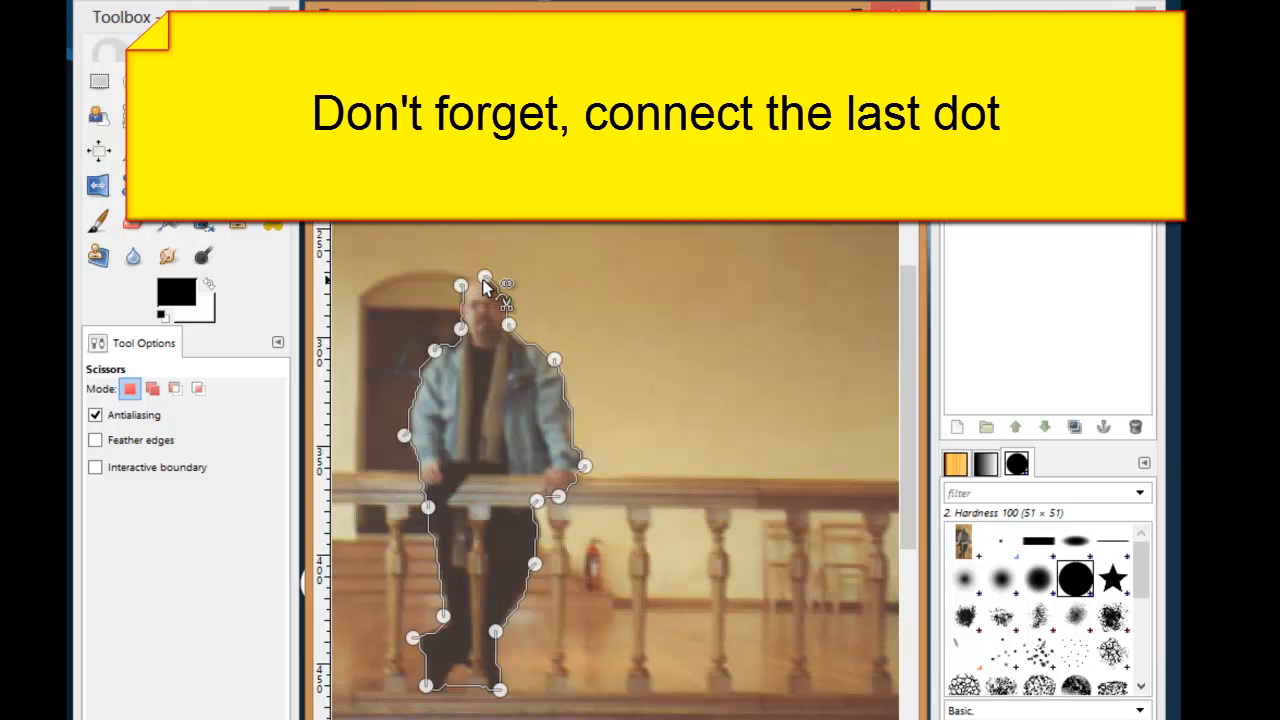
click(484, 280)
click(486, 440)
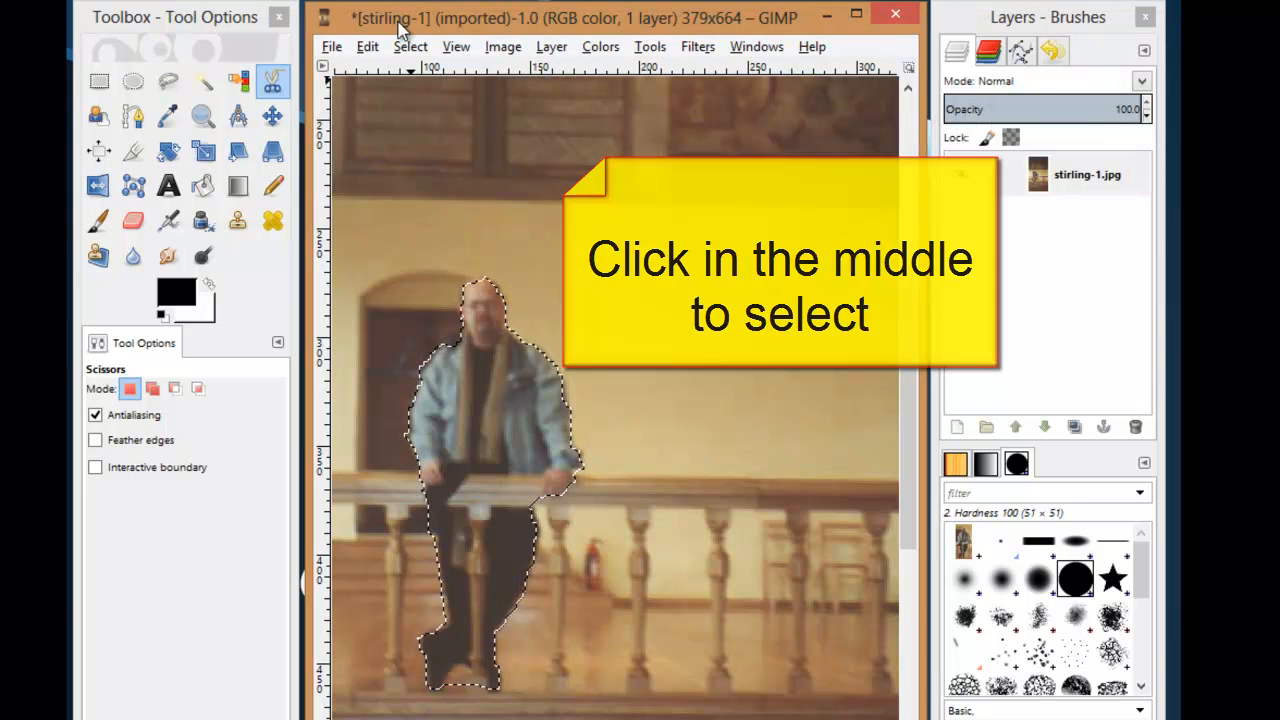
Step: Copy the selected man and paste the copy into the image
click(367, 46)
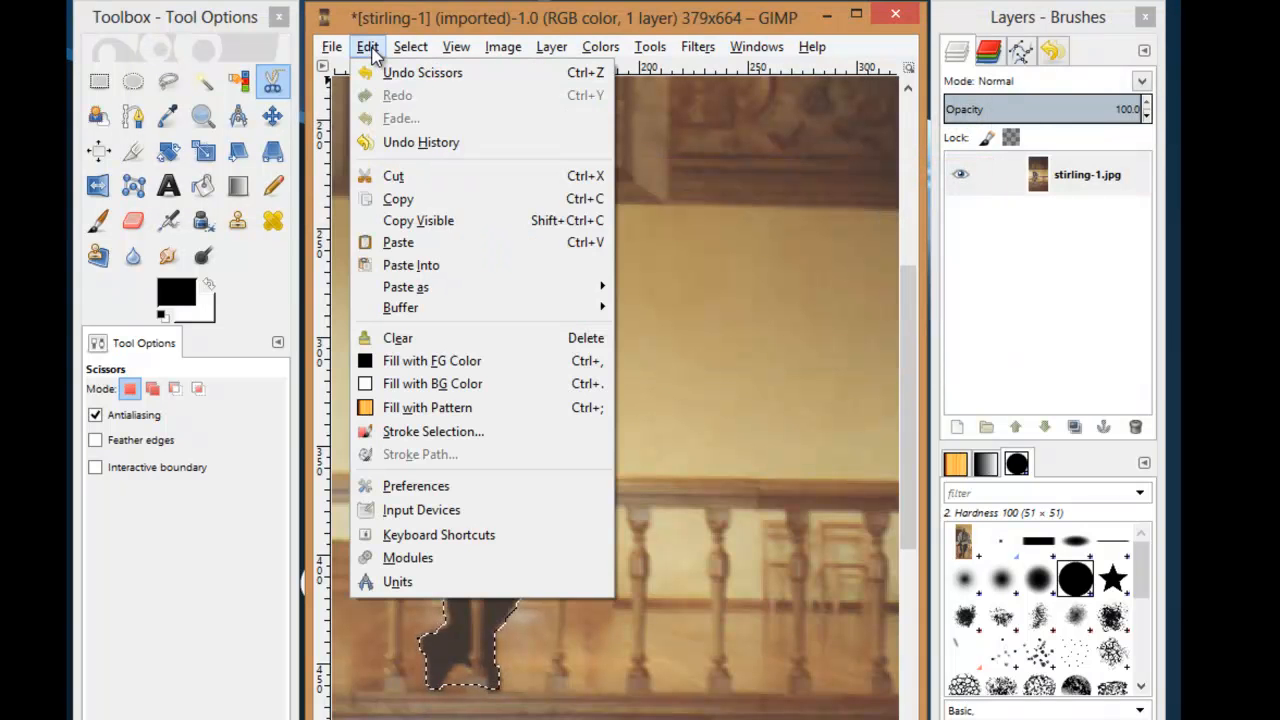
click(400, 221)
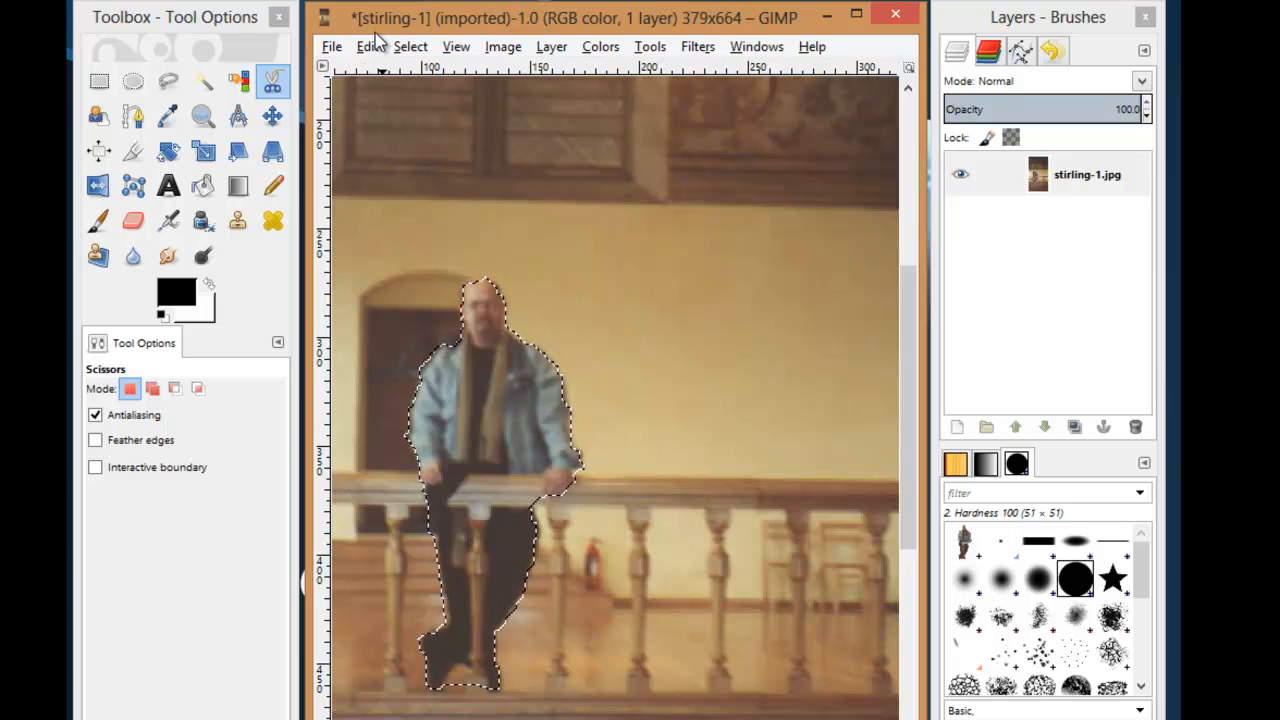
click(368, 47)
click(425, 244)
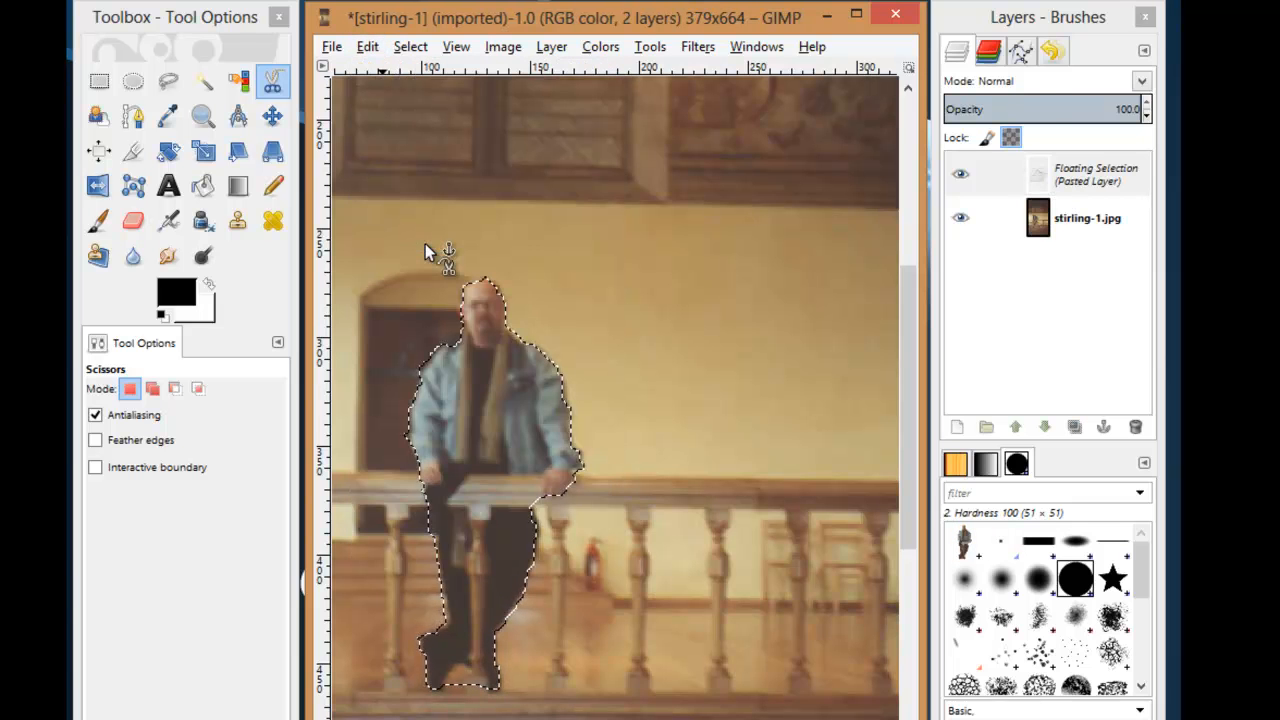
Step: Move the floating selection of the man to the right along the balcony railing
click(1097, 178)
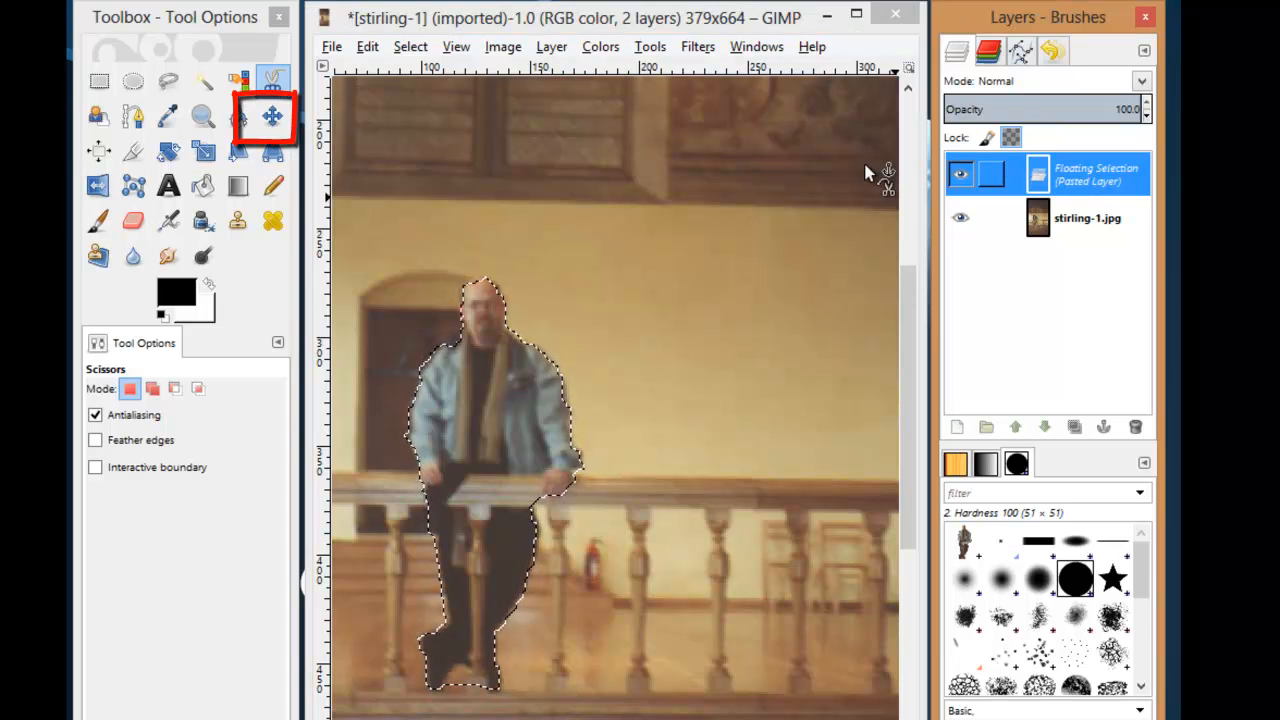
click(272, 117)
click(468, 382)
drag(467, 376, 707, 388)
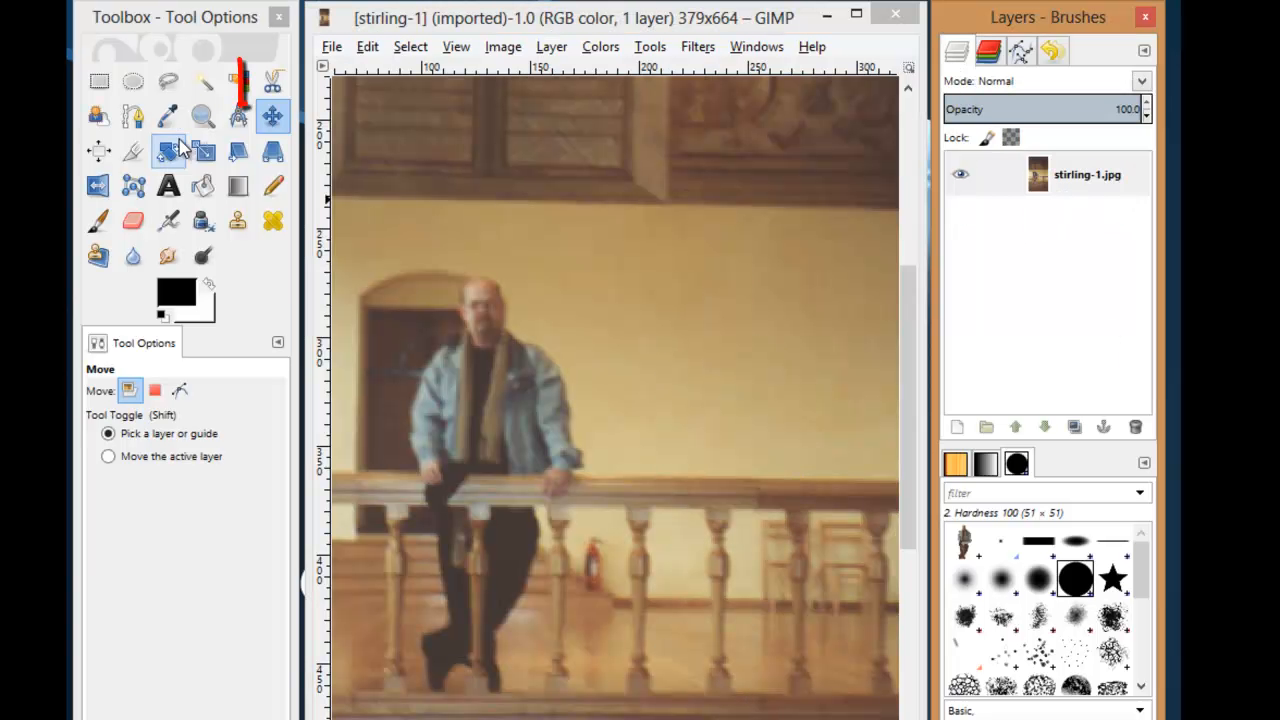
Step: Trace the man's head, jacket, legs and shoes with Scissors Select, close the outline and convert it to a selection
click(272, 82)
click(489, 276)
click(513, 332)
click(577, 468)
click(502, 682)
click(430, 686)
click(411, 637)
click(434, 527)
click(393, 412)
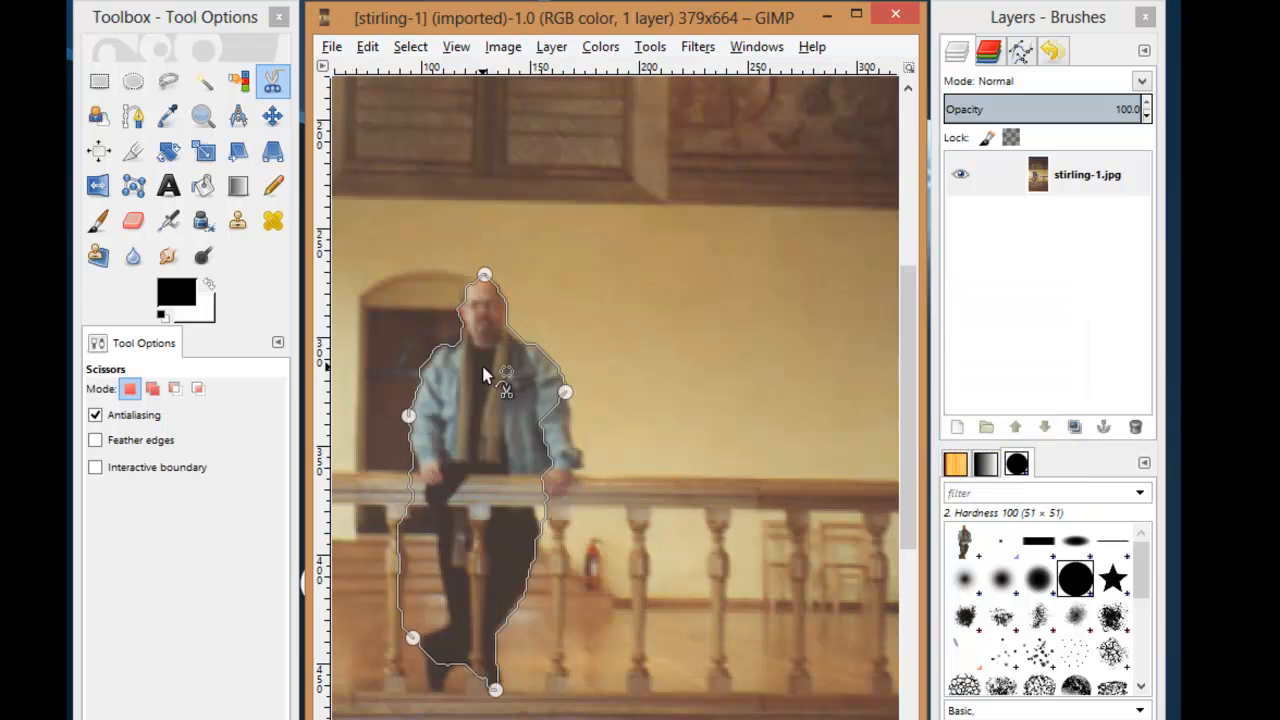
click(483, 375)
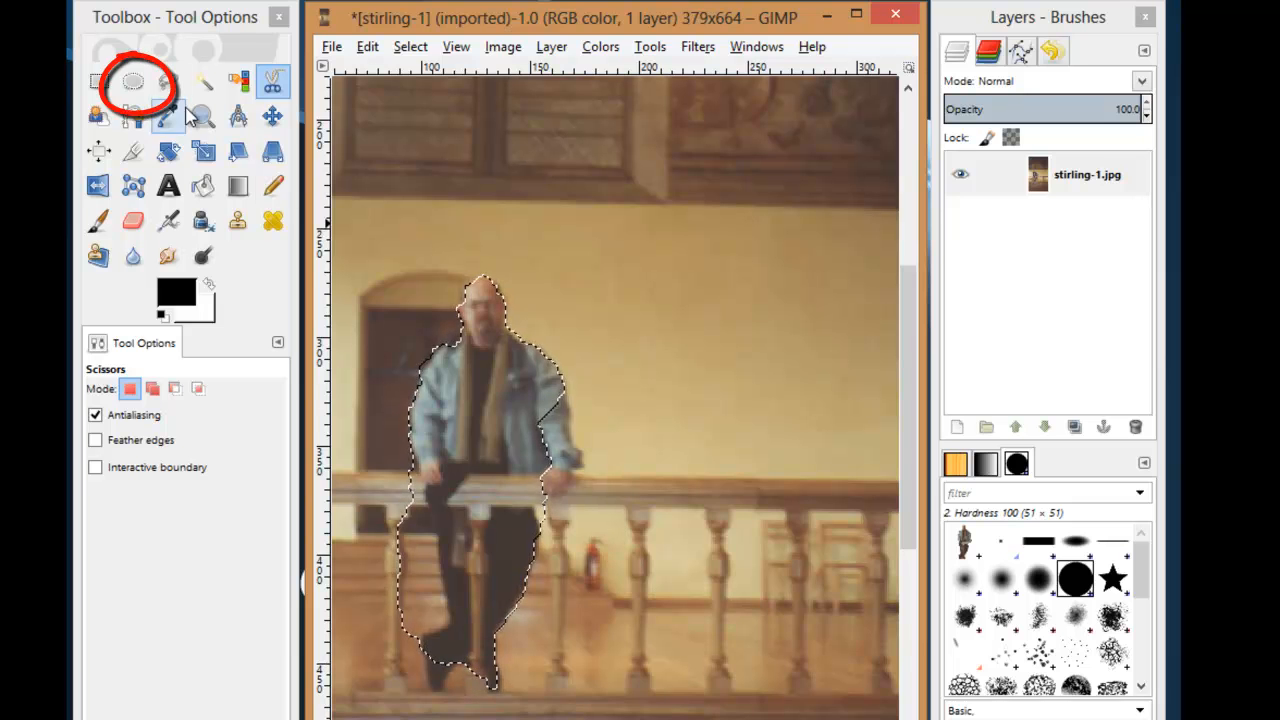
Step: Add an ellipse of about 26 × 41 px around the missed shoe to the selection, and copy and paste the selected man
click(131, 82)
drag(413, 715, 468, 628)
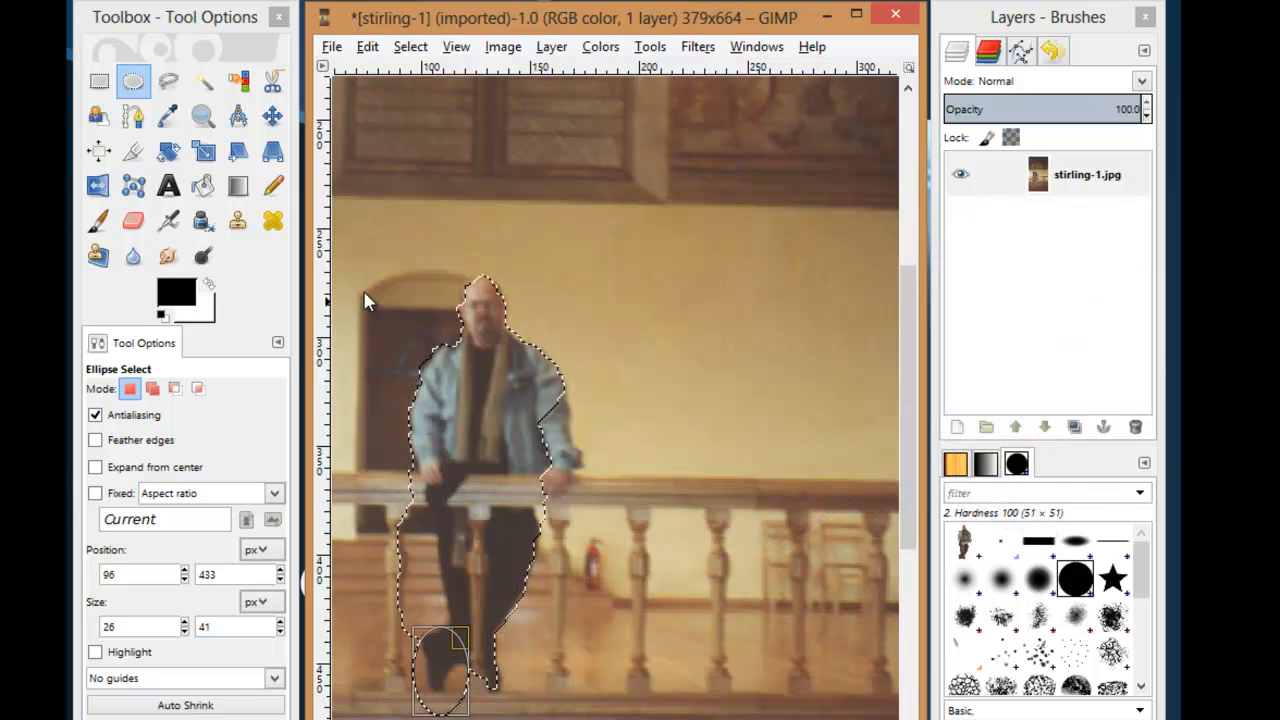
click(372, 46)
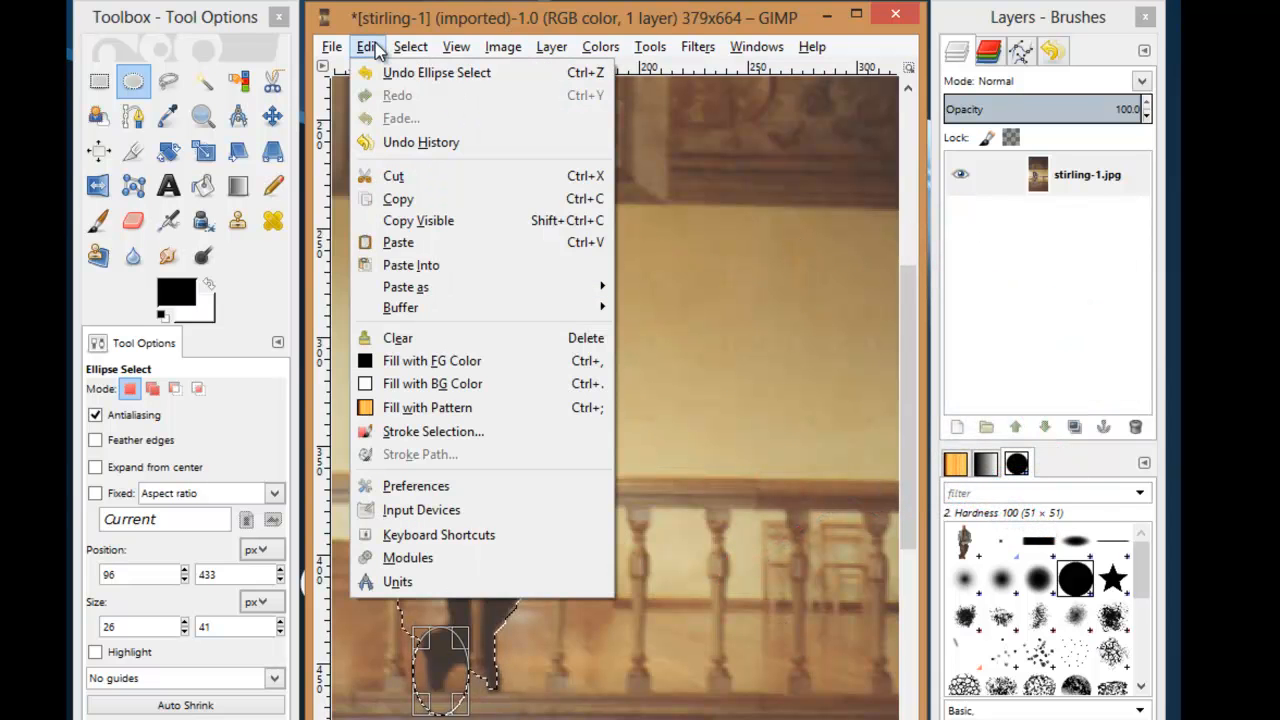
click(424, 199)
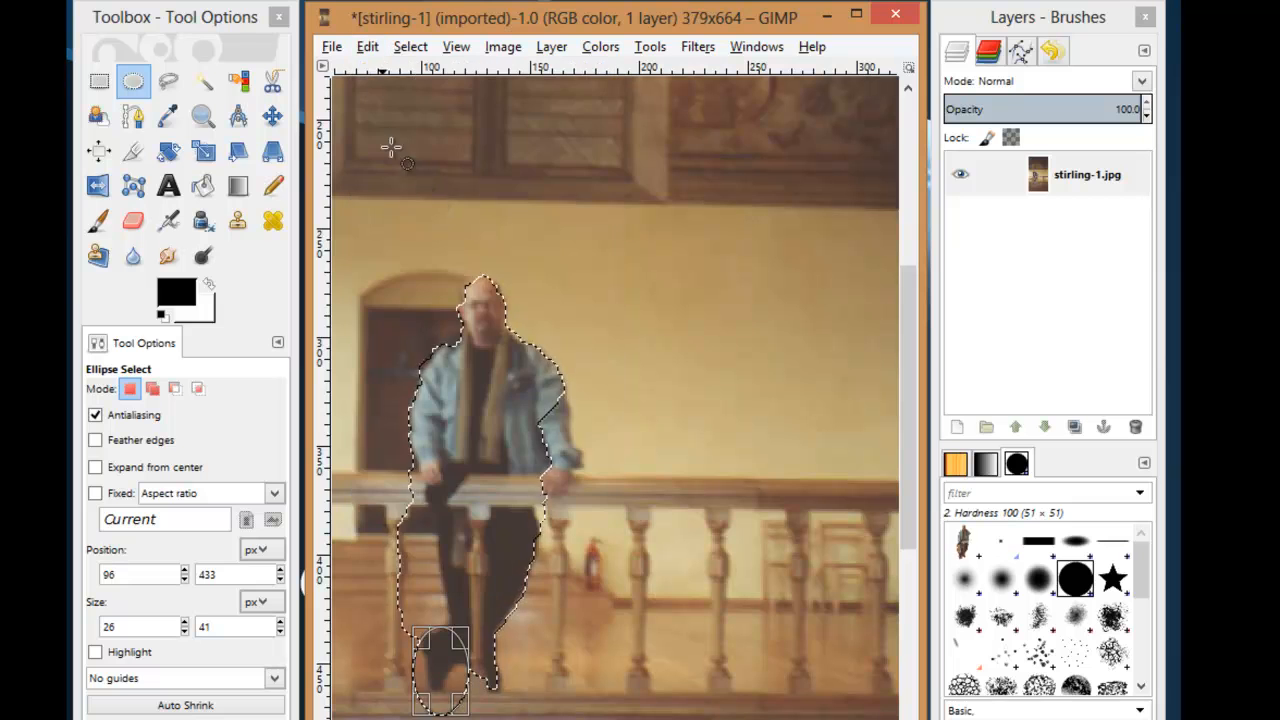
click(369, 48)
click(449, 241)
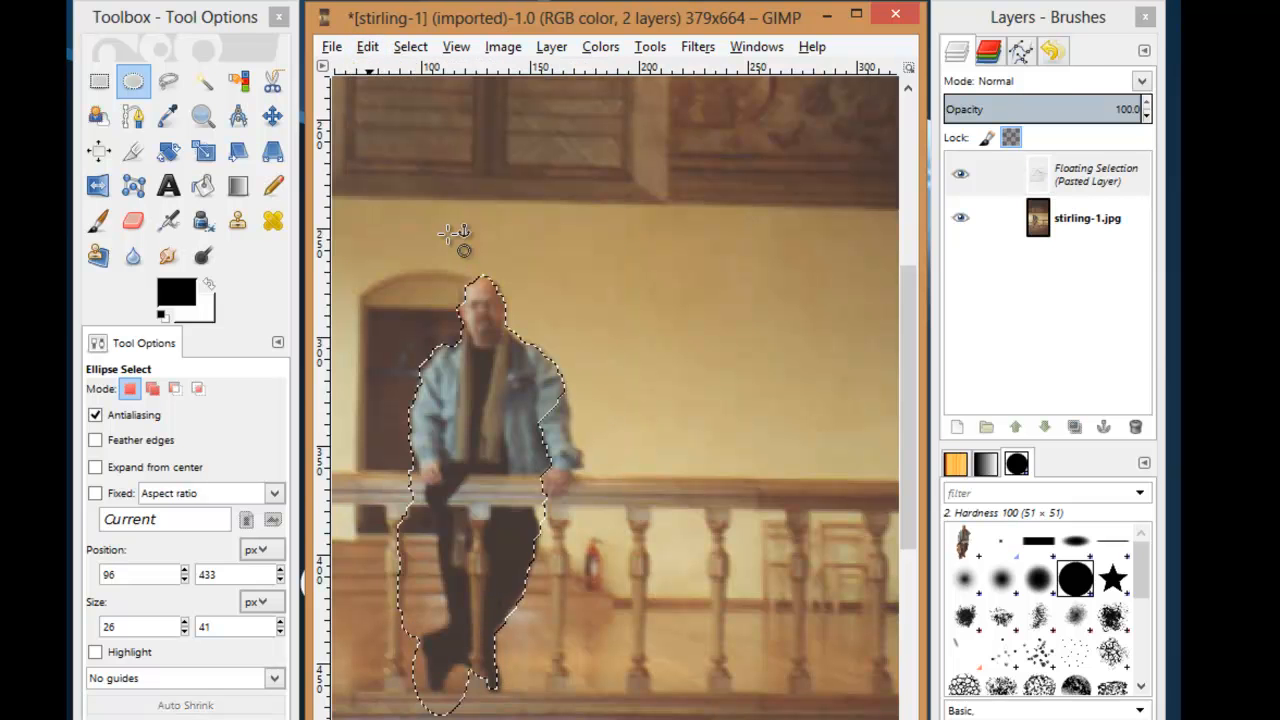
Step: Move the floating selection of the man to the right along the balcony railing
click(1102, 186)
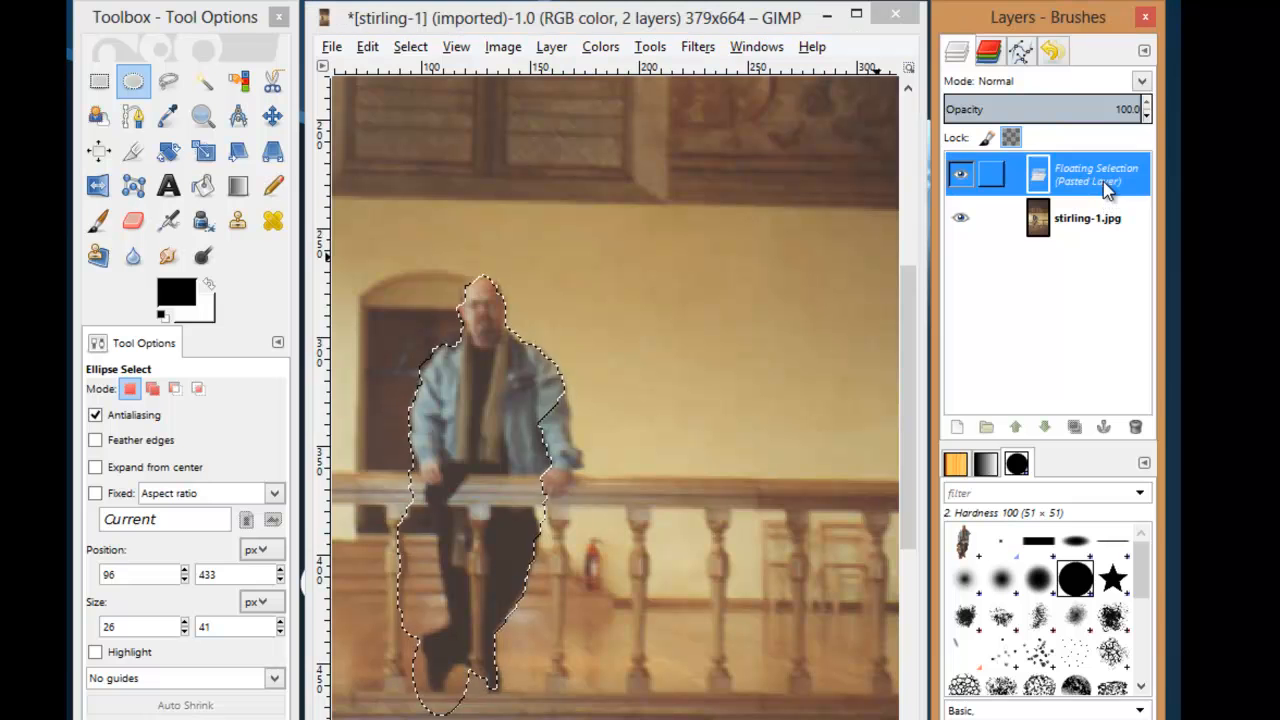
click(272, 116)
drag(512, 386, 784, 410)
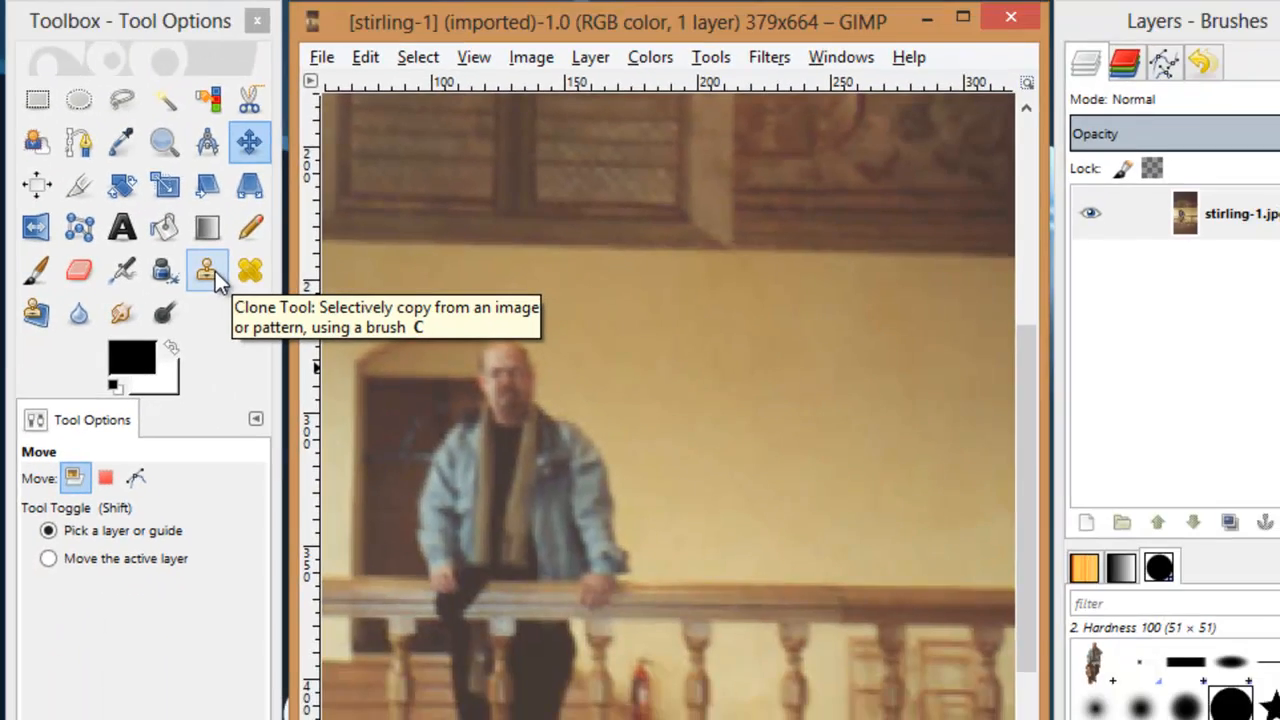
Step: Clone the man from his face onto the blank wall to his right, using the Clone tool with brush size 20
click(368, 274)
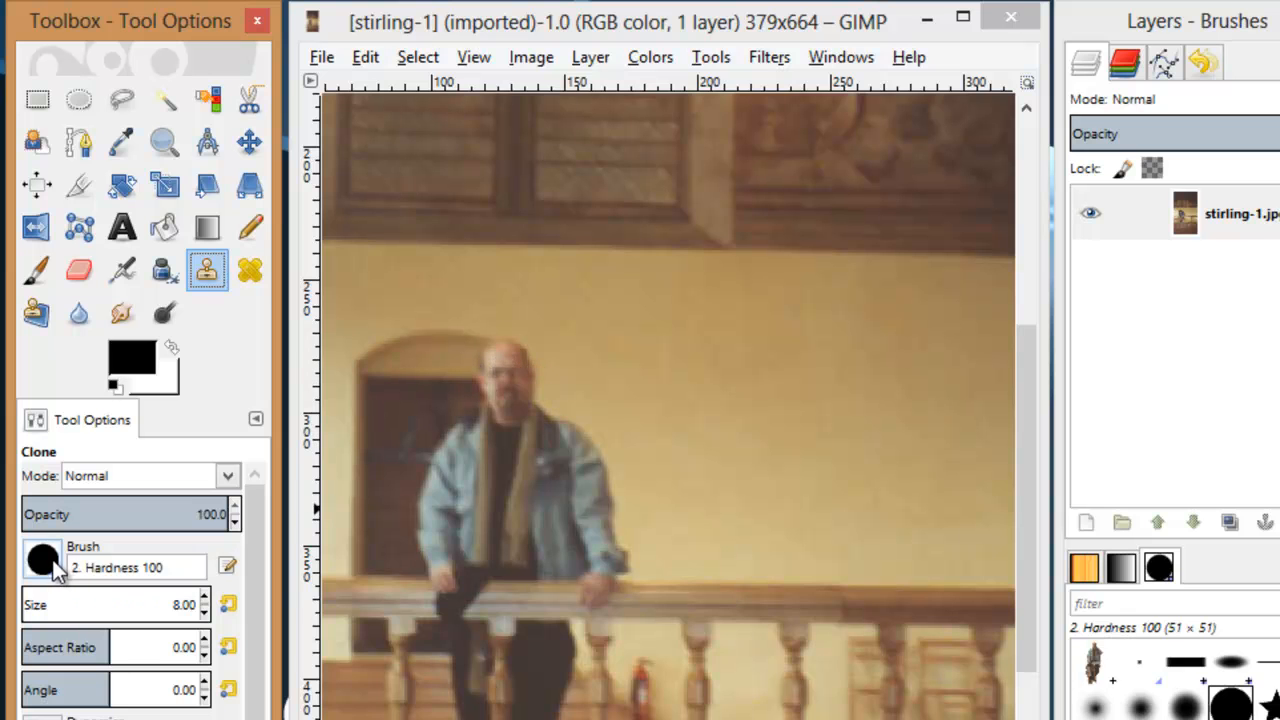
click(205, 598)
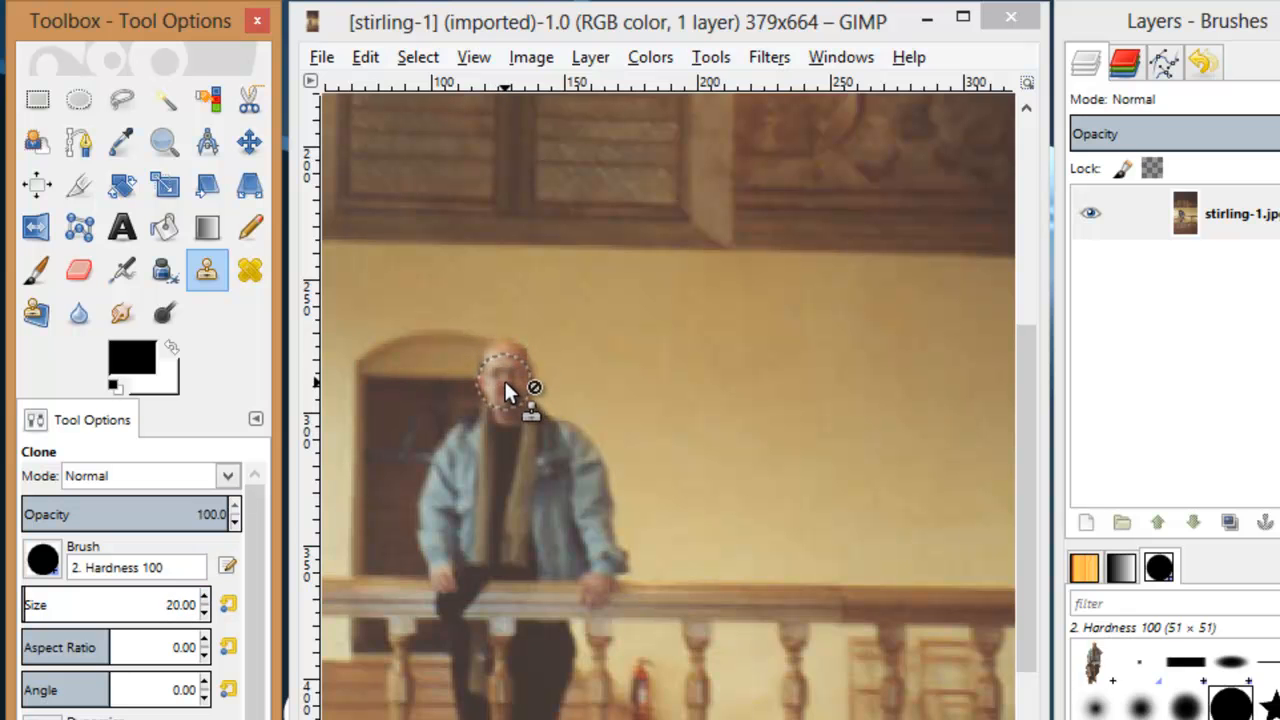
key(ctrl)
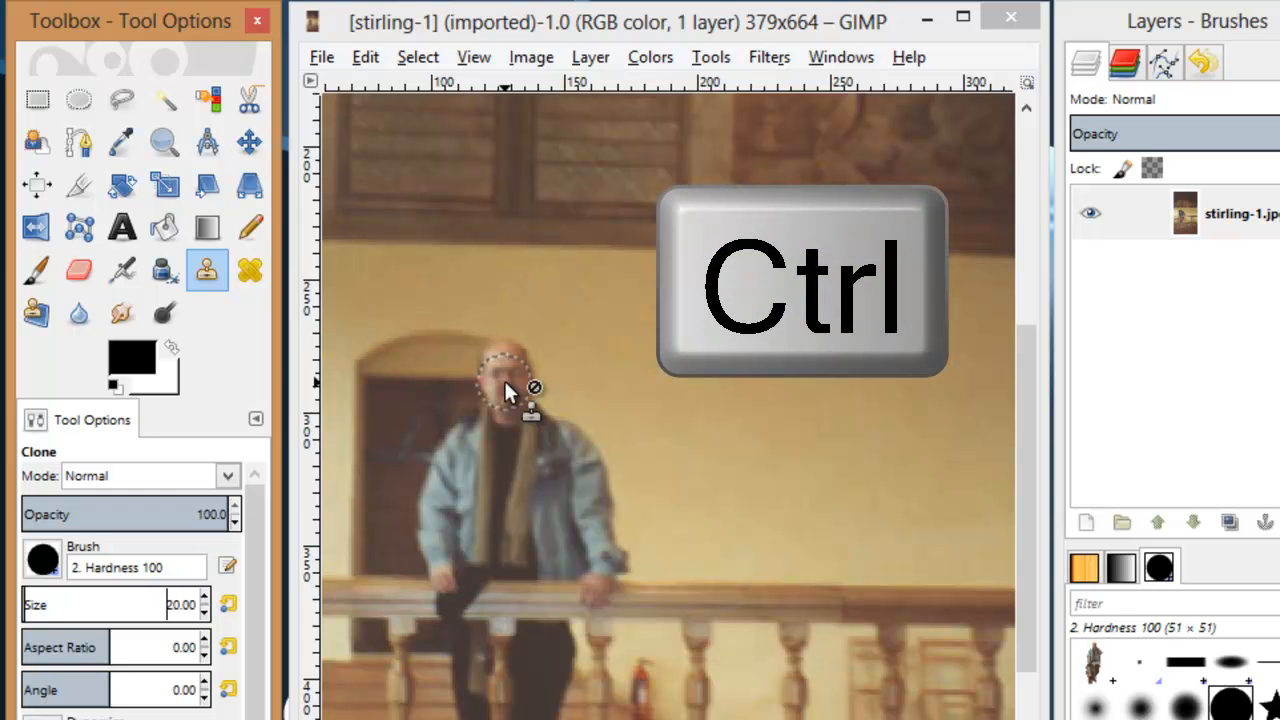
ctrl+click(504, 379)
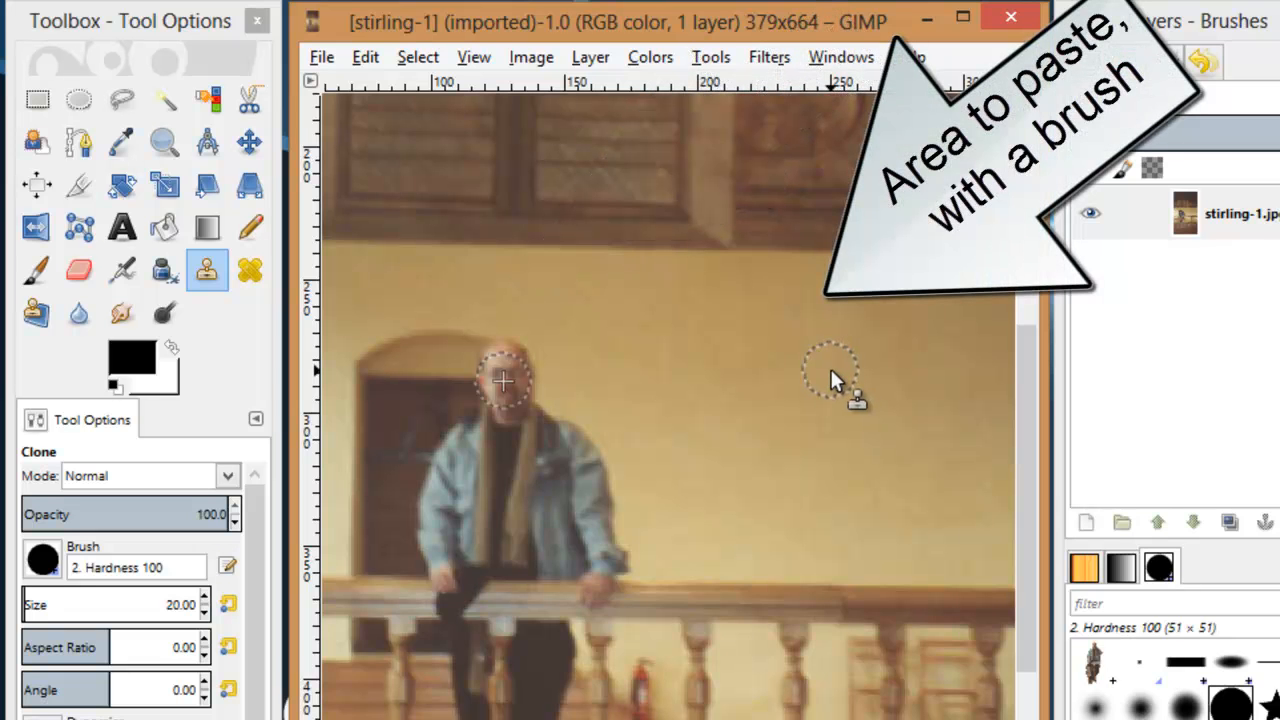
mouse_move(826, 375)
mouse_down()
mouse_move(819, 385)
mouse_move(834, 381)
mouse_move(822, 362)
mouse_move(829, 423)
mouse_move(805, 458)
mouse_up()
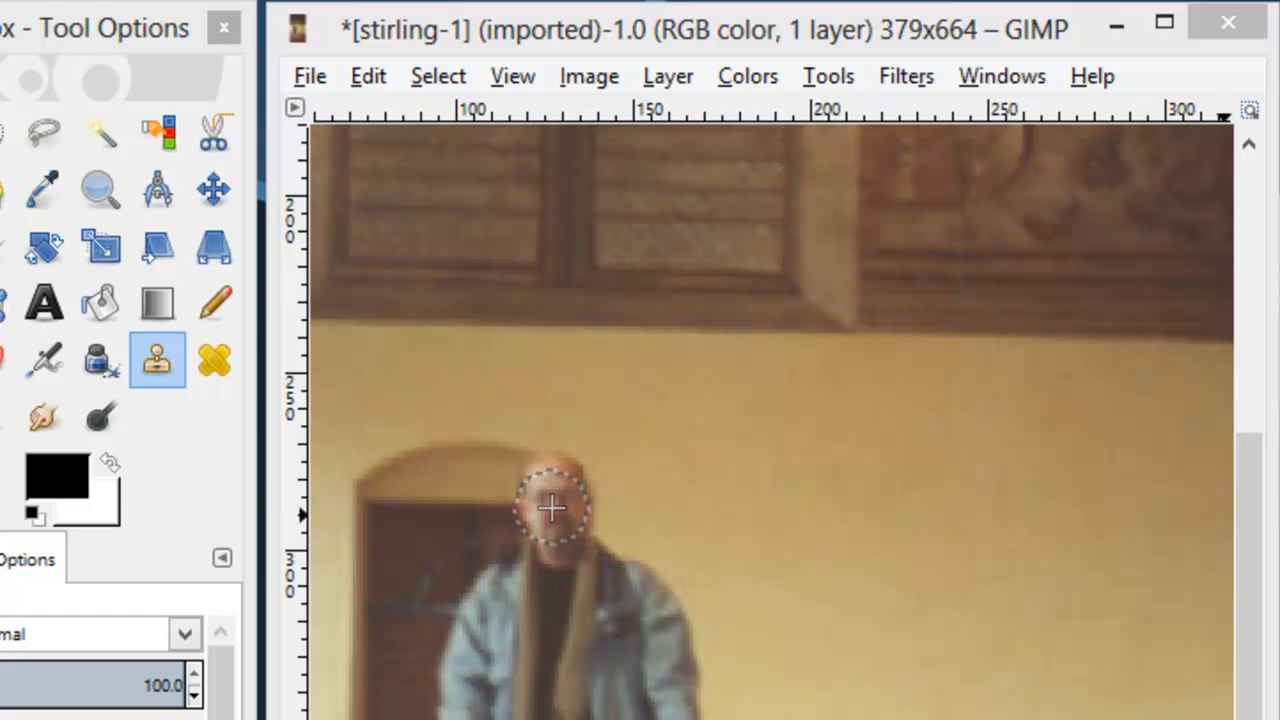
Step: Add a new transparent layer and set the man's face on the stirling-1.jpg layer as the clone source
click(668, 77)
click(734, 121)
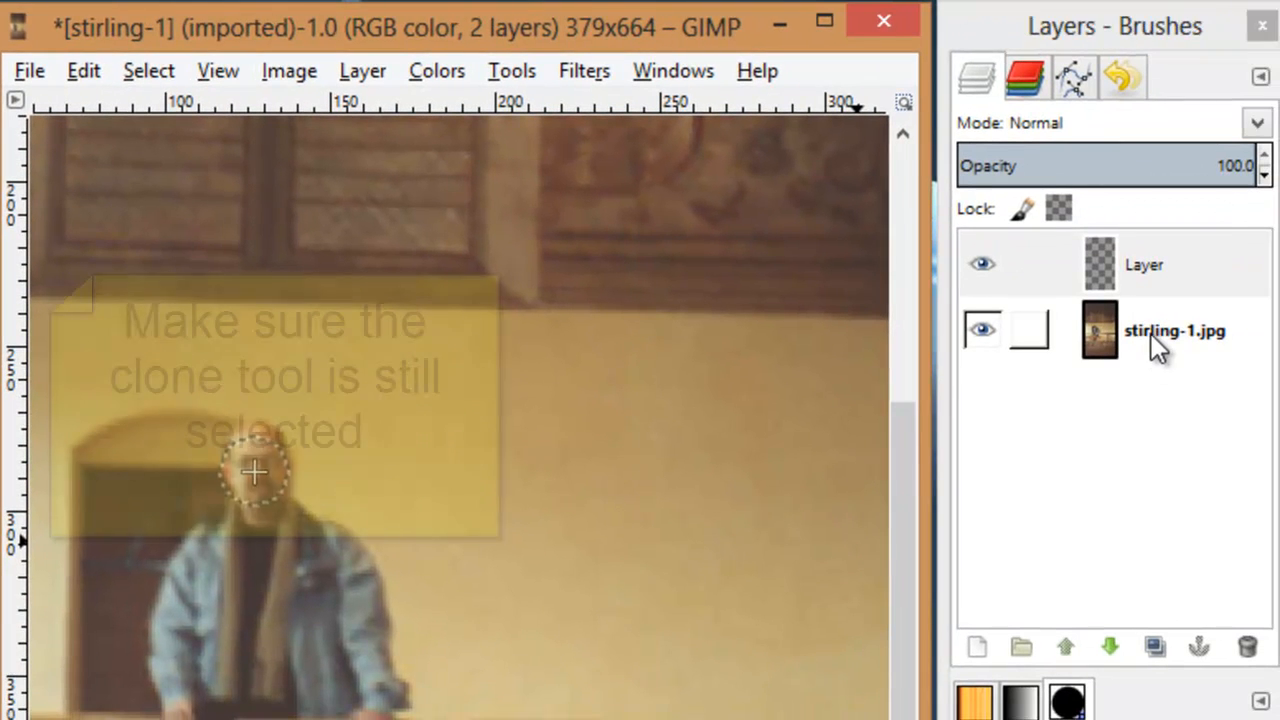
click(1151, 334)
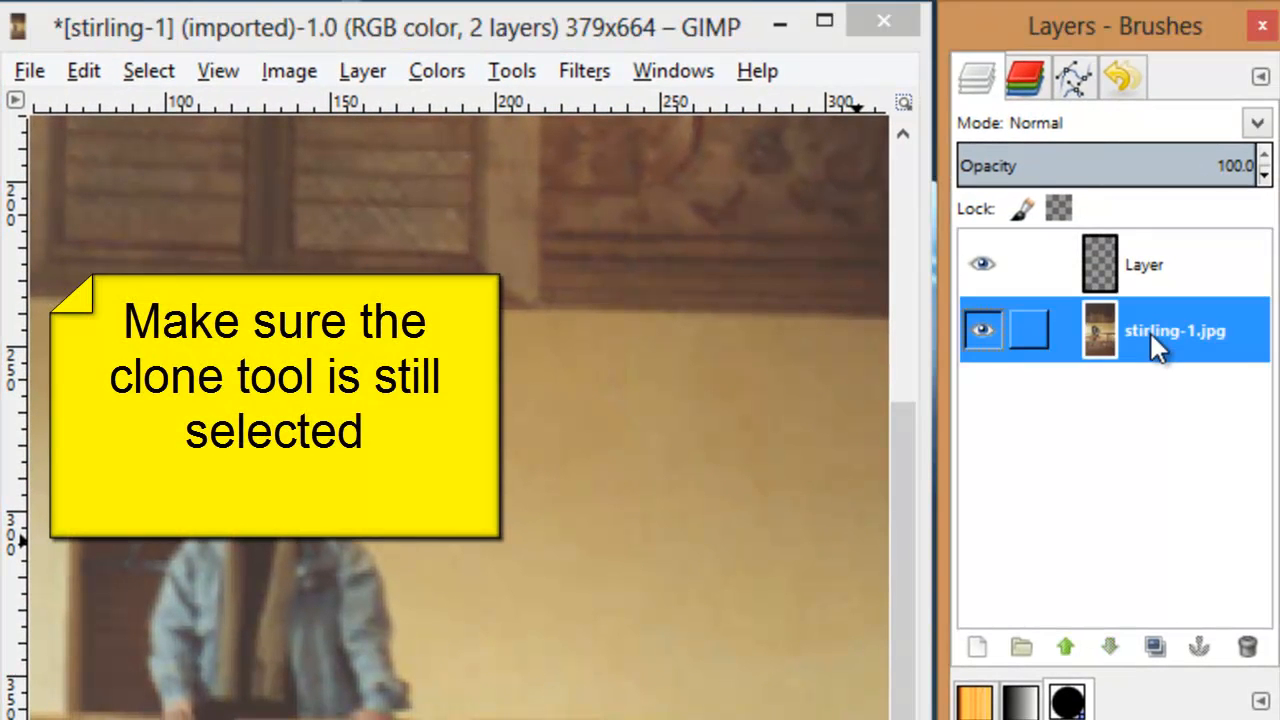
key(ctrl)
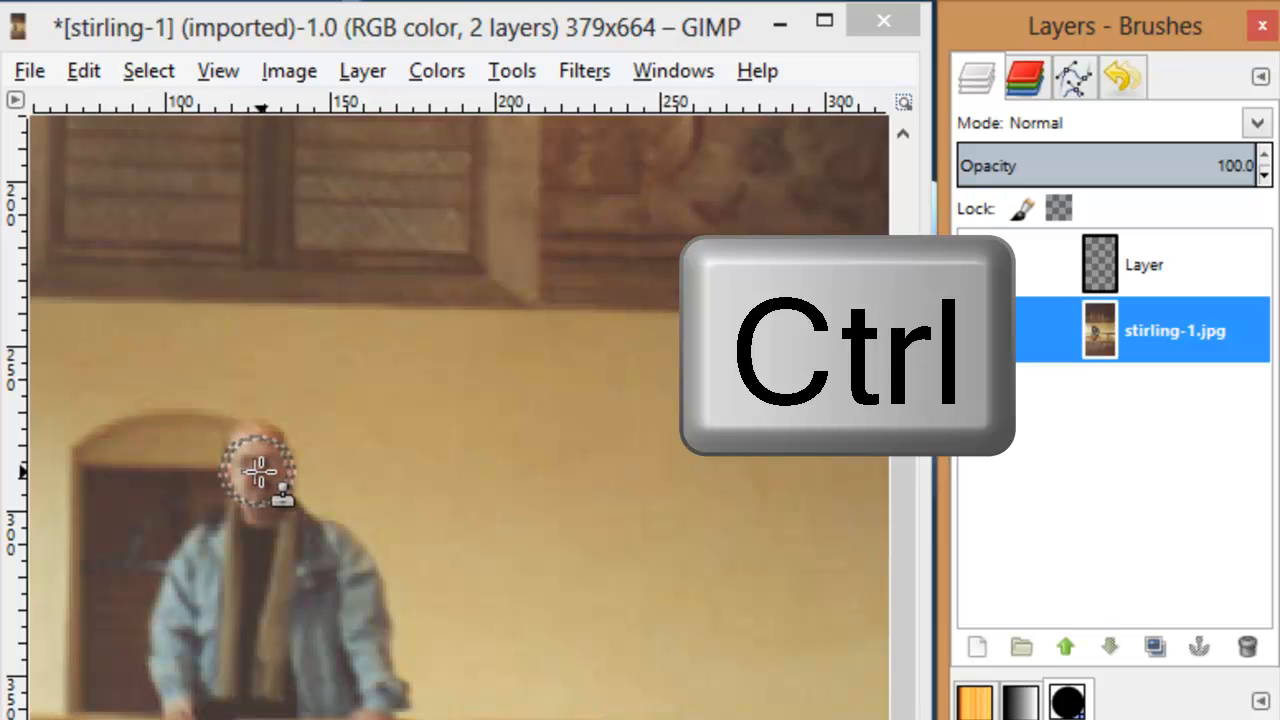
ctrl+click(260, 467)
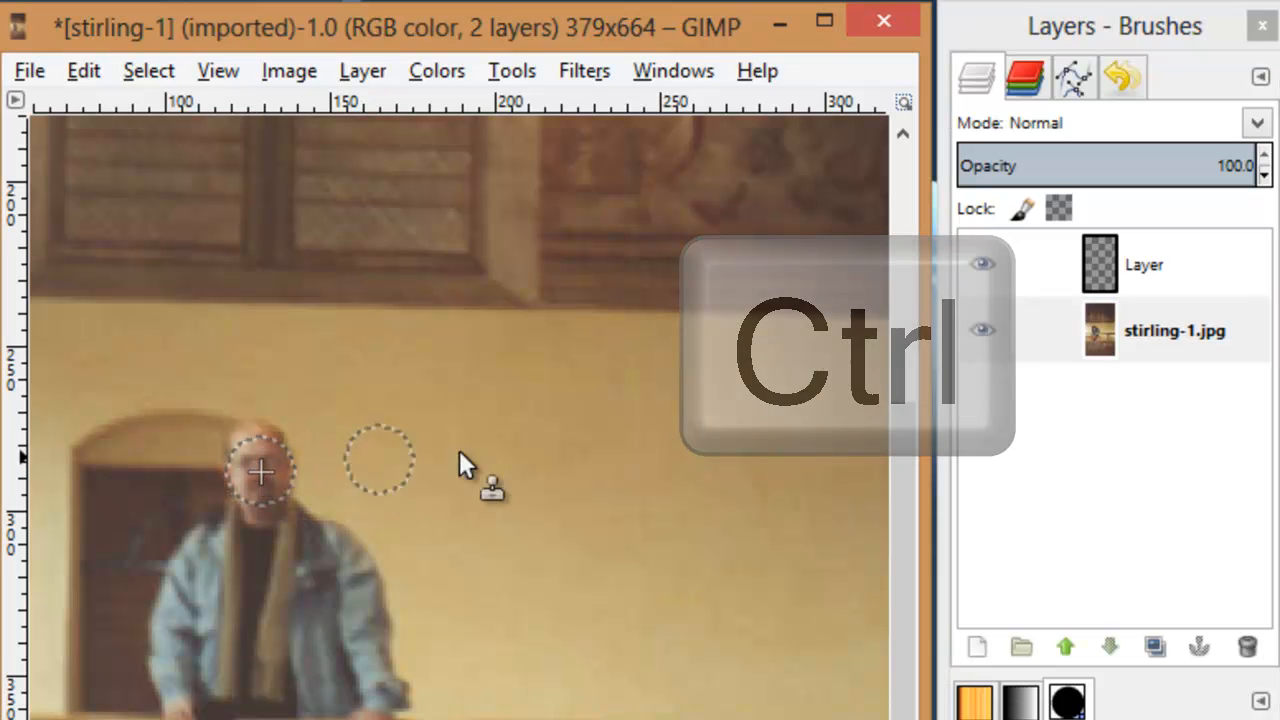
Step: Clone the man onto the new layer to the right of the original, and choose the Eraser for that layer
click(1202, 264)
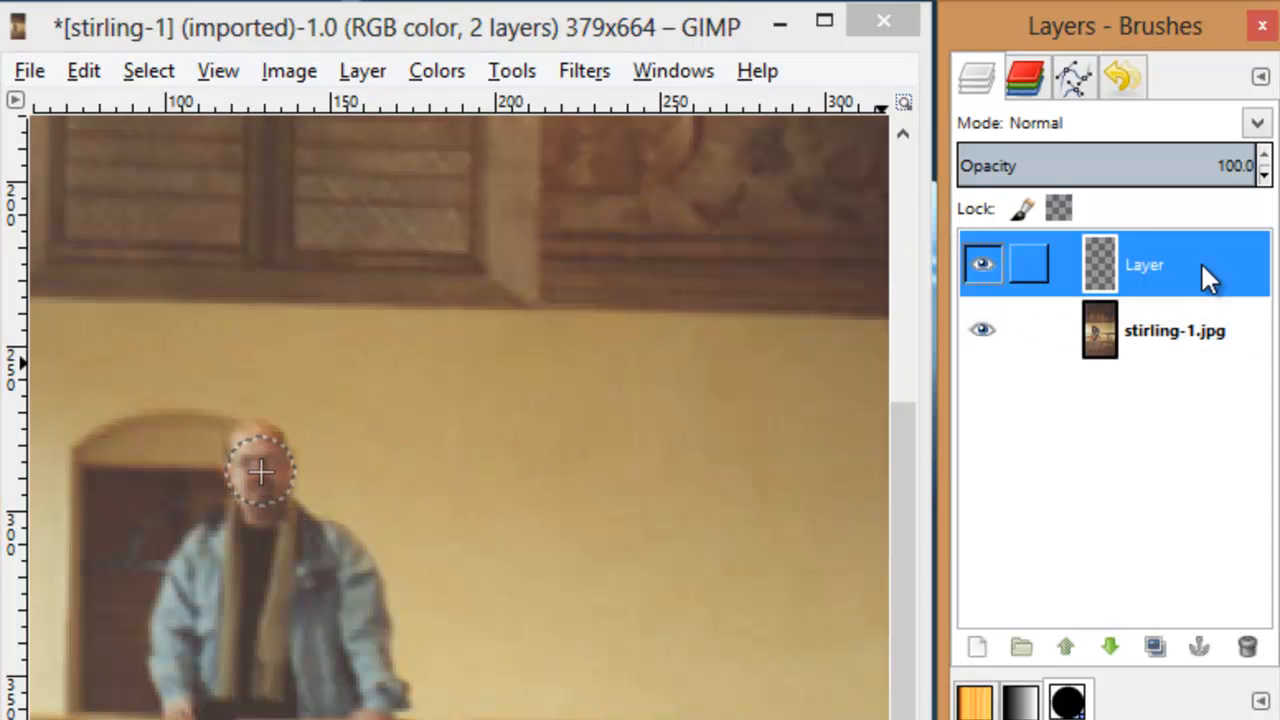
click(572, 466)
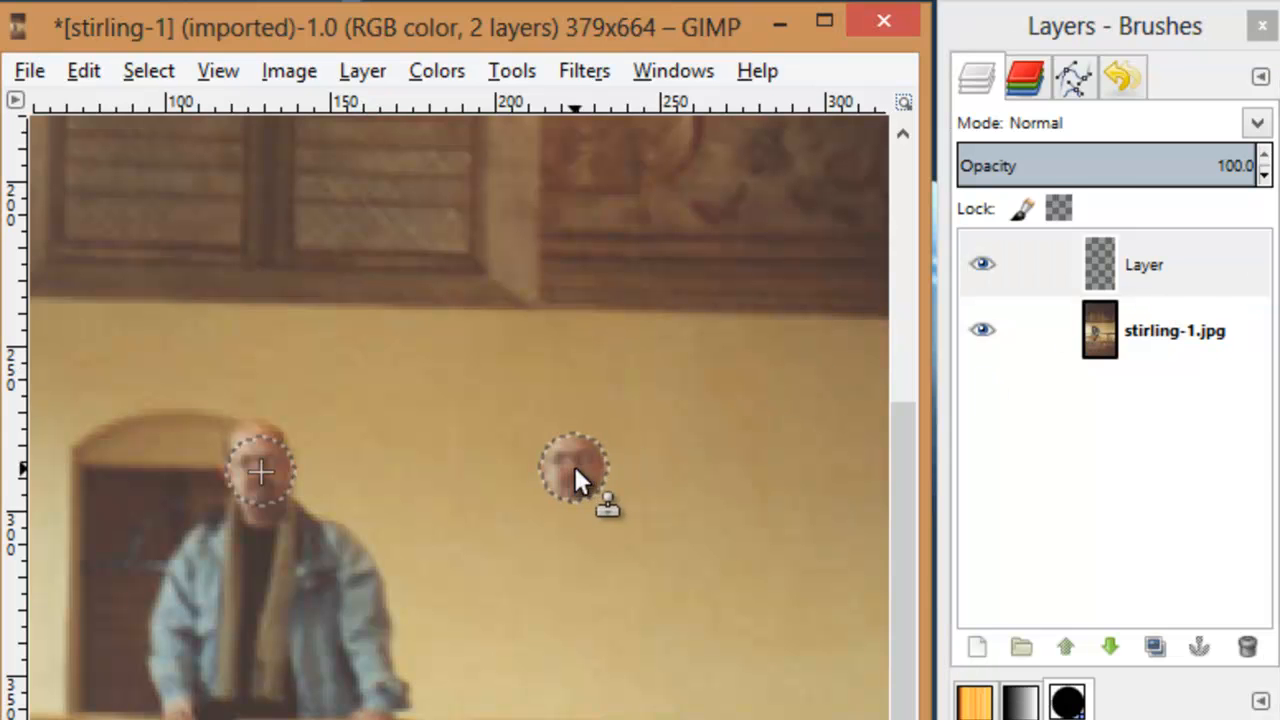
mouse_move(574, 472)
mouse_down()
mouse_move(589, 468)
mouse_move(583, 459)
mouse_move(576, 478)
mouse_move(578, 449)
mouse_move(548, 490)
mouse_move(584, 512)
mouse_move(540, 559)
mouse_move(571, 522)
mouse_move(573, 562)
mouse_move(542, 640)
mouse_move(592, 634)
mouse_move(633, 581)
mouse_move(637, 629)
mouse_move(622, 660)
mouse_move(508, 719)
mouse_up()
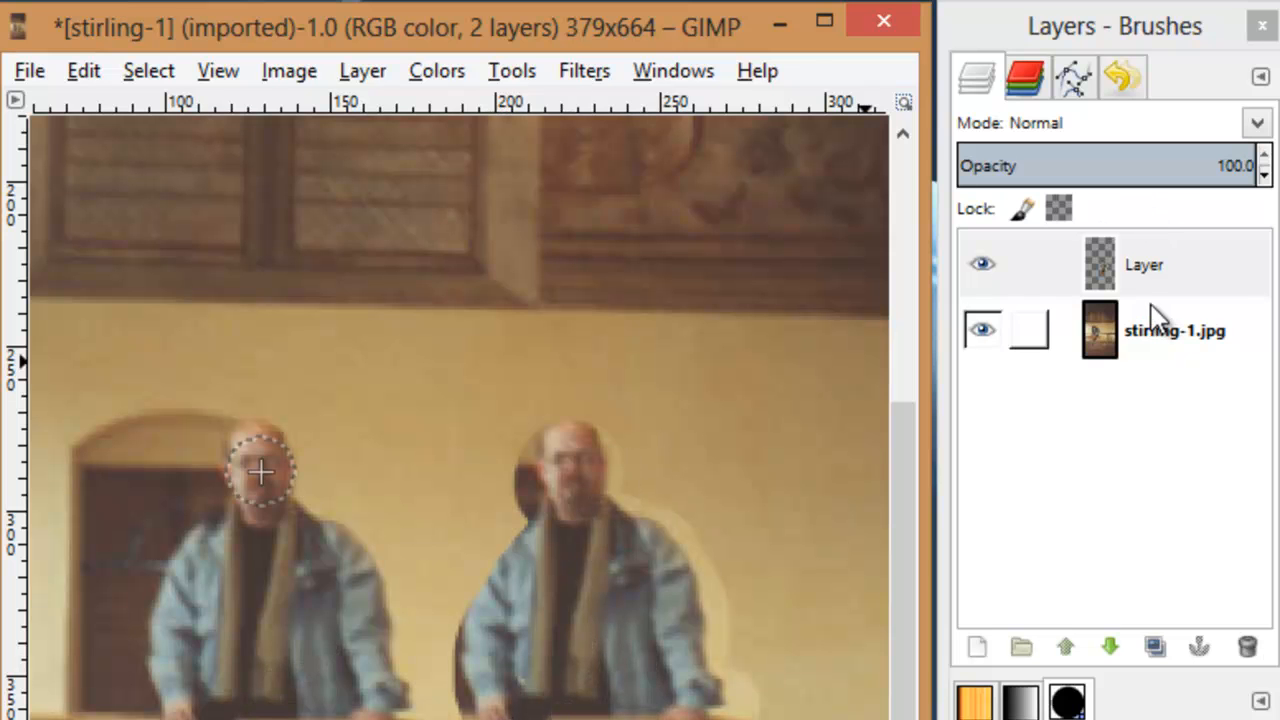
click(1143, 264)
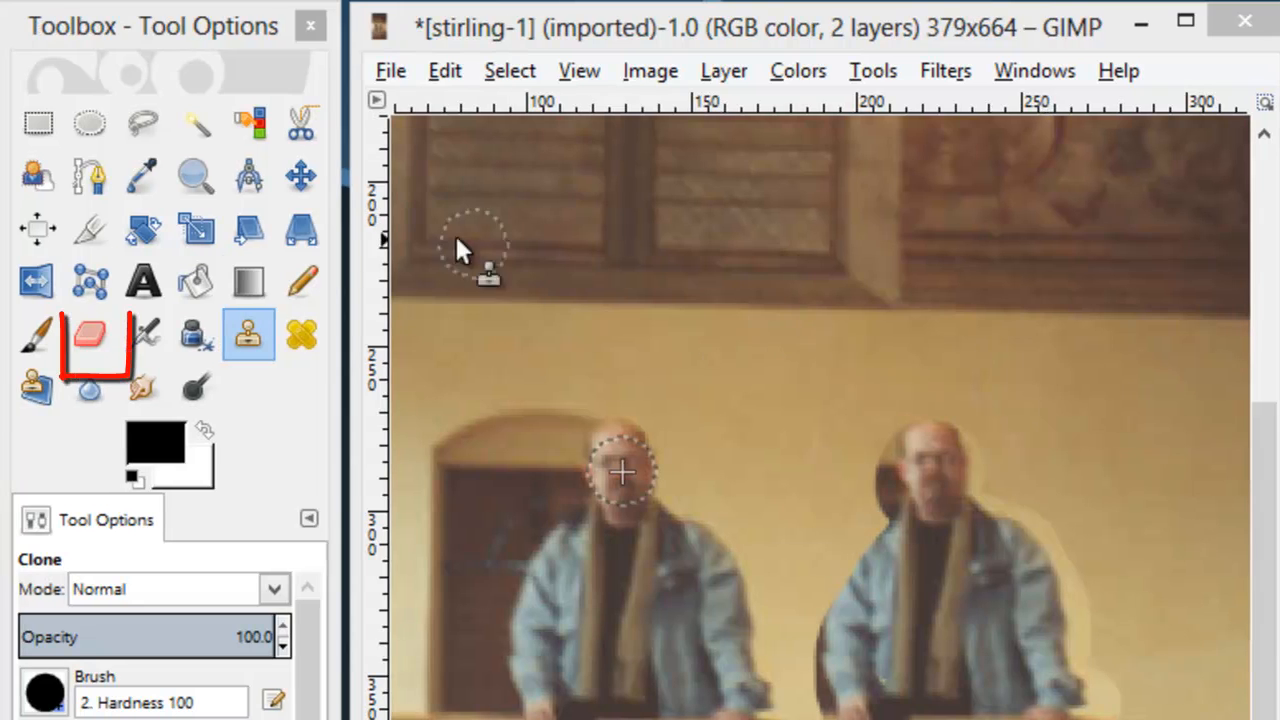
click(90, 352)
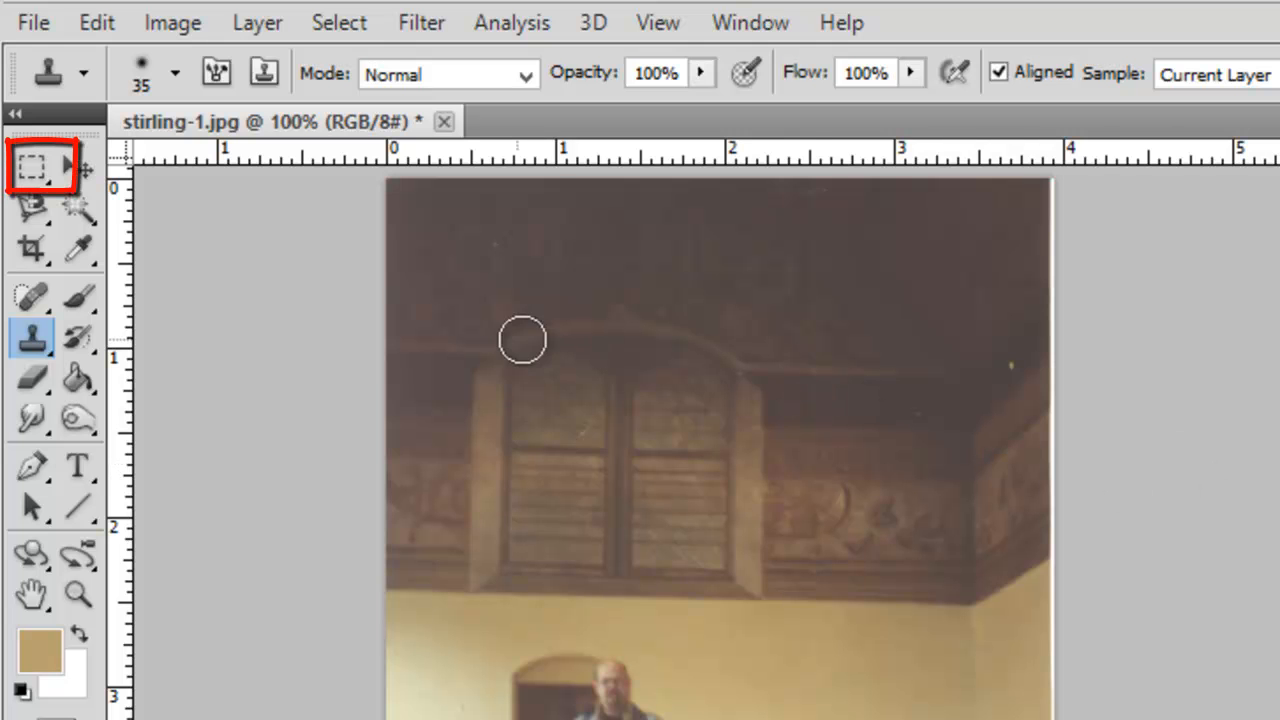
Step: In Photoshop, select the man in stirling-1.jpg with a rectangular marquee, and copy and paste him as a new layer
click(36, 164)
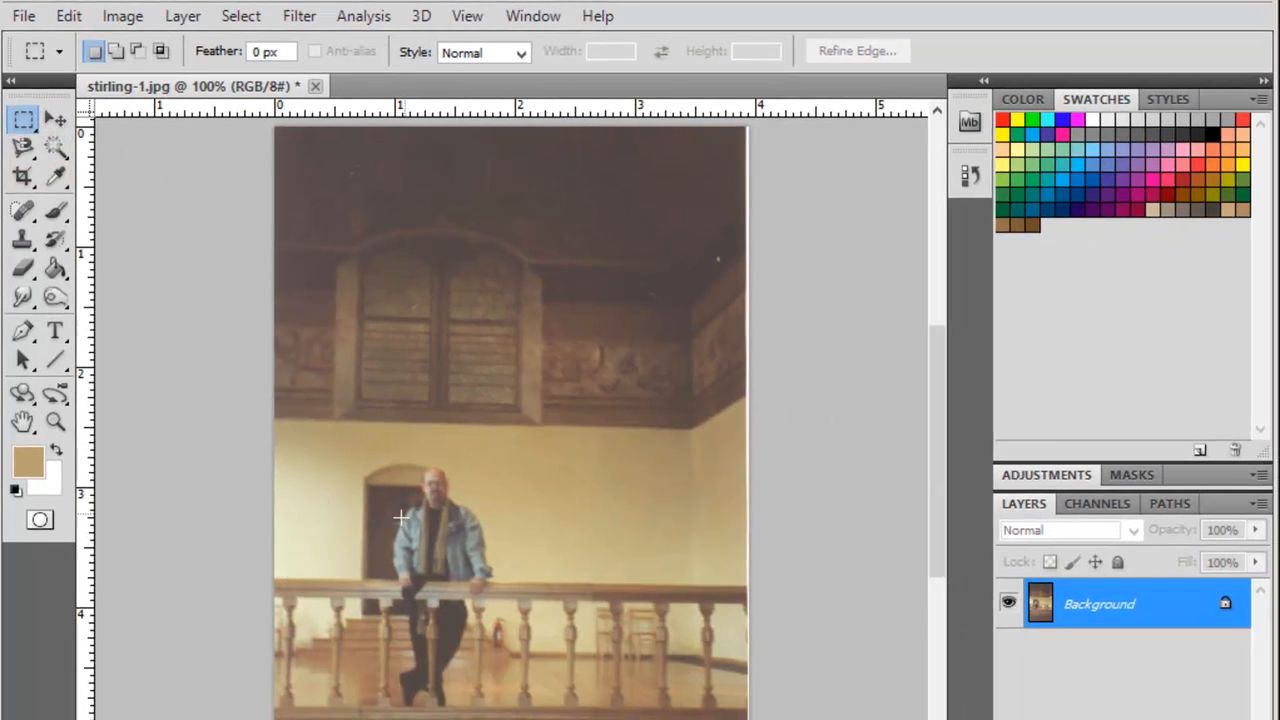
drag(425, 688, 501, 714)
click(70, 18)
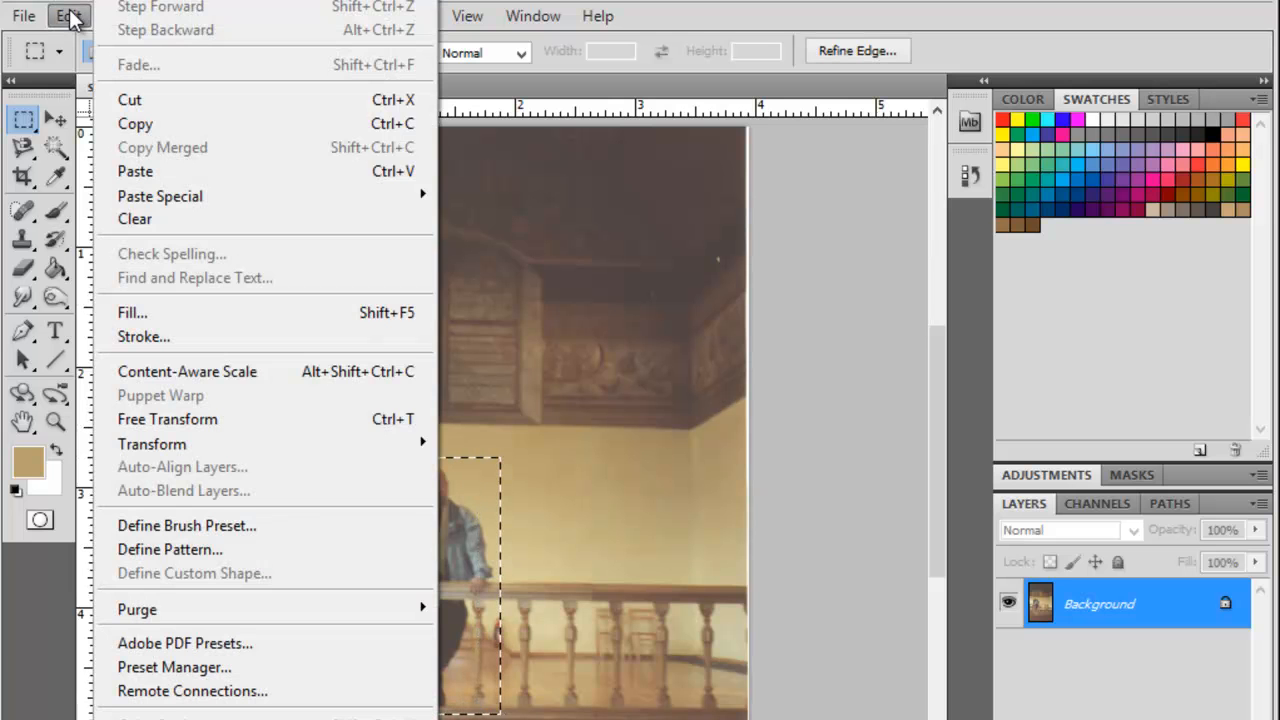
click(141, 121)
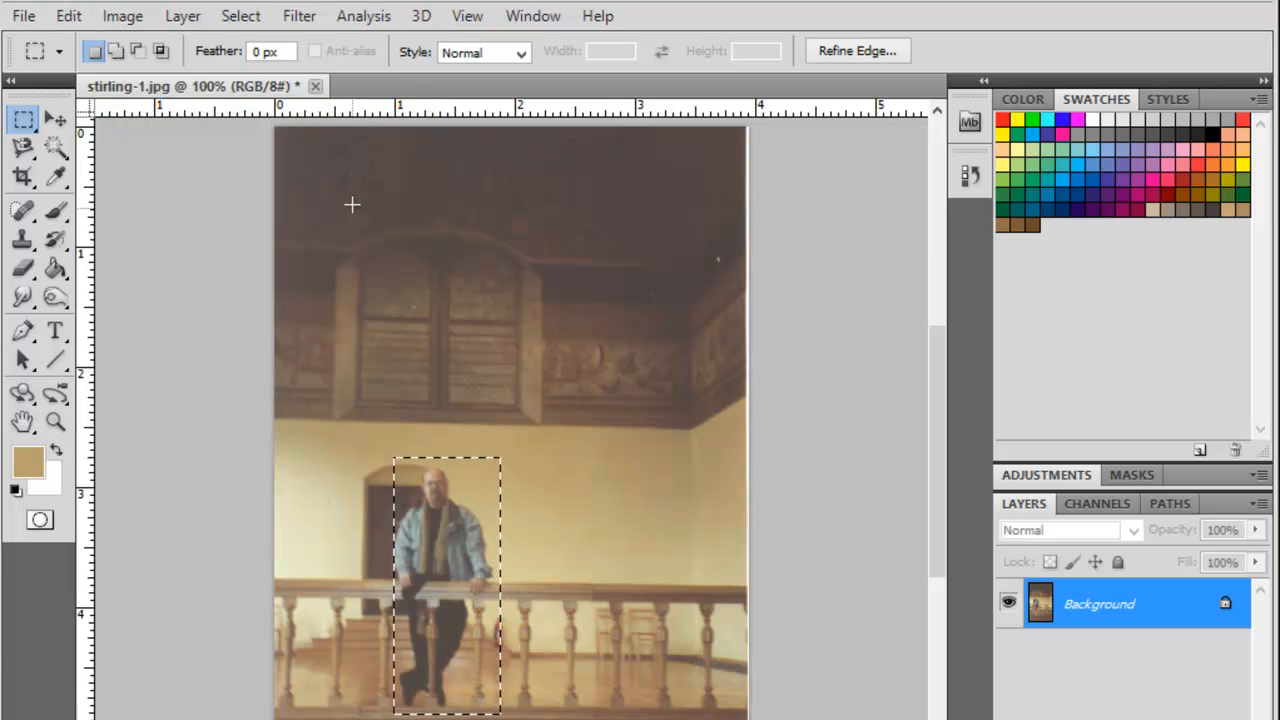
click(66, 16)
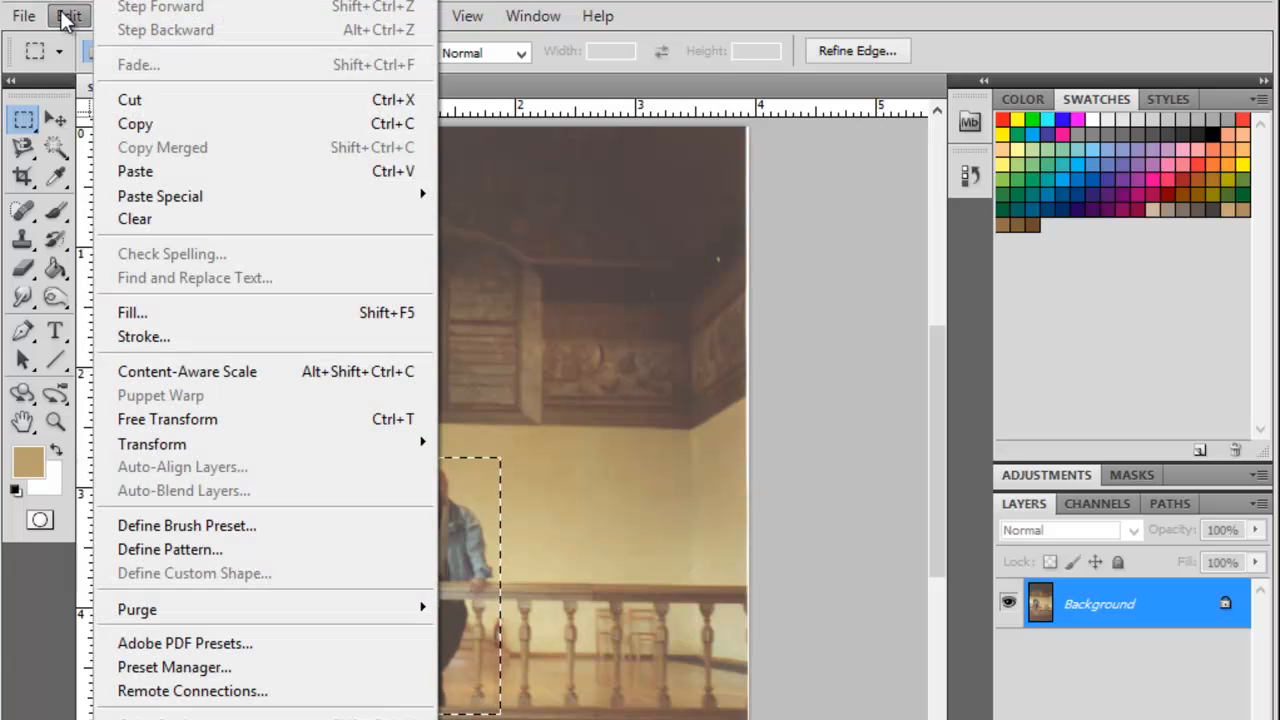
click(166, 174)
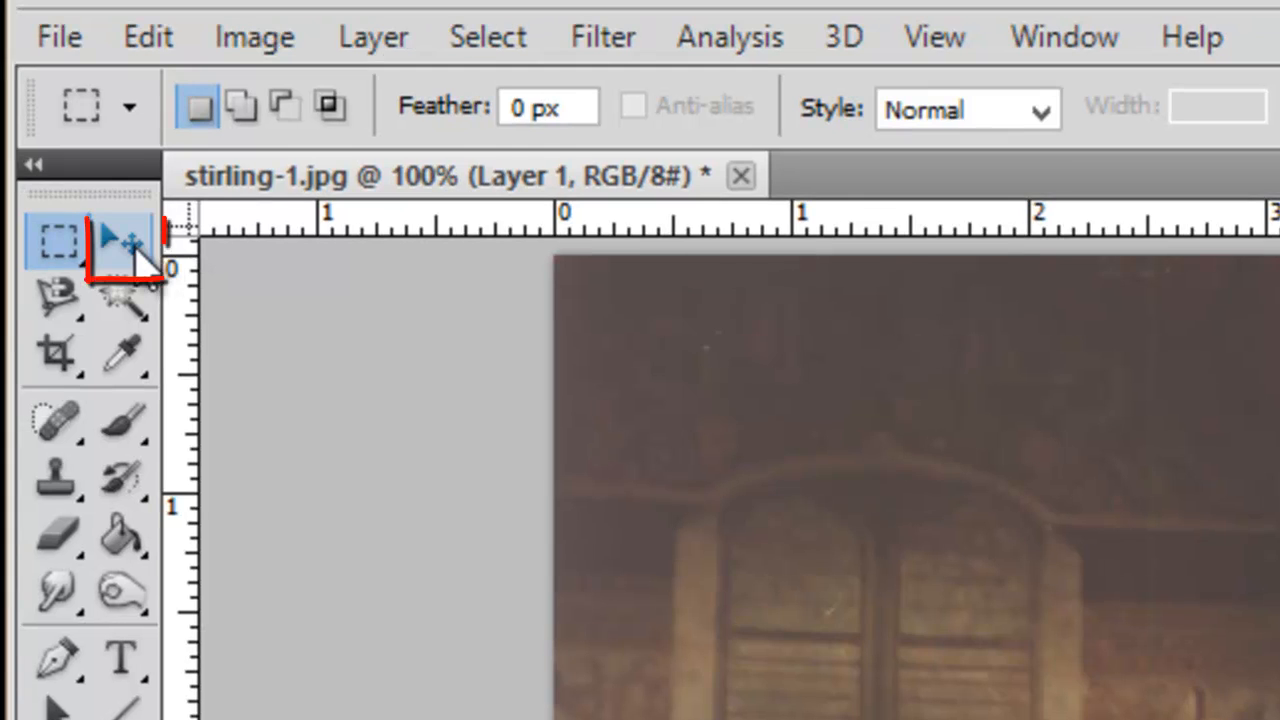
Step: Move the pasted man to the right of the original and erase the leftover background along the copy's edges
click(130, 242)
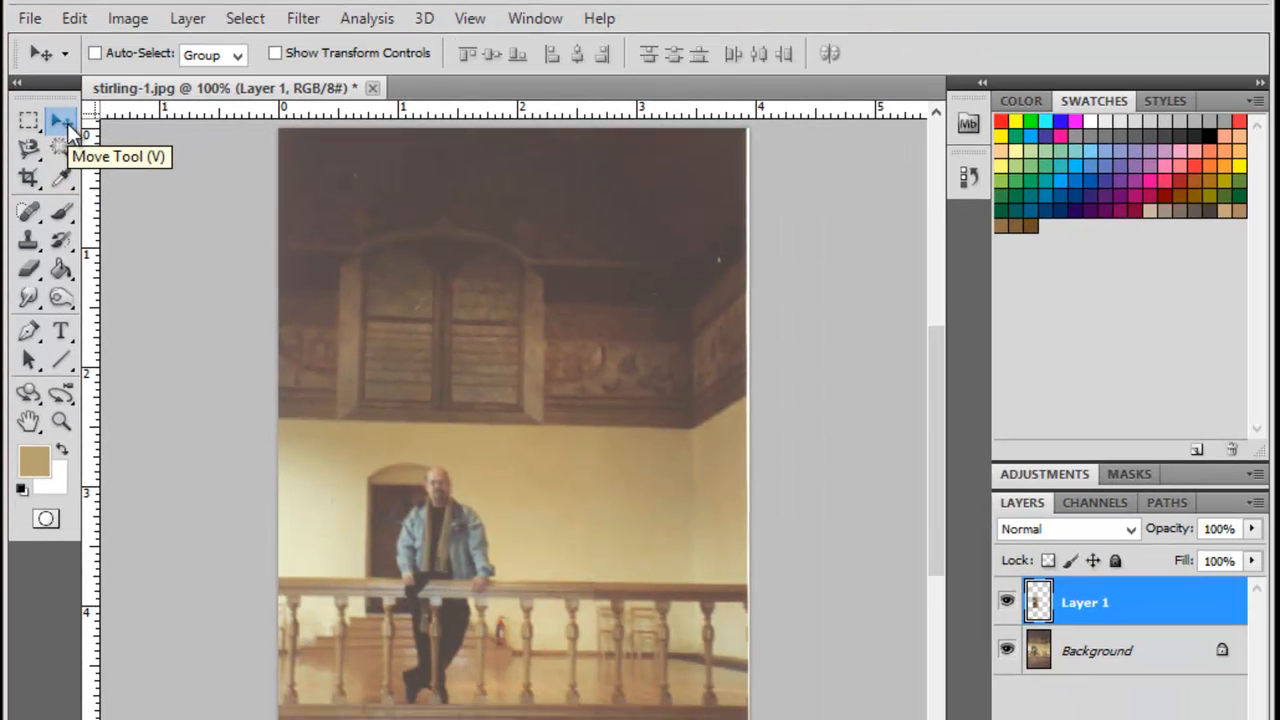
drag(444, 547, 572, 545)
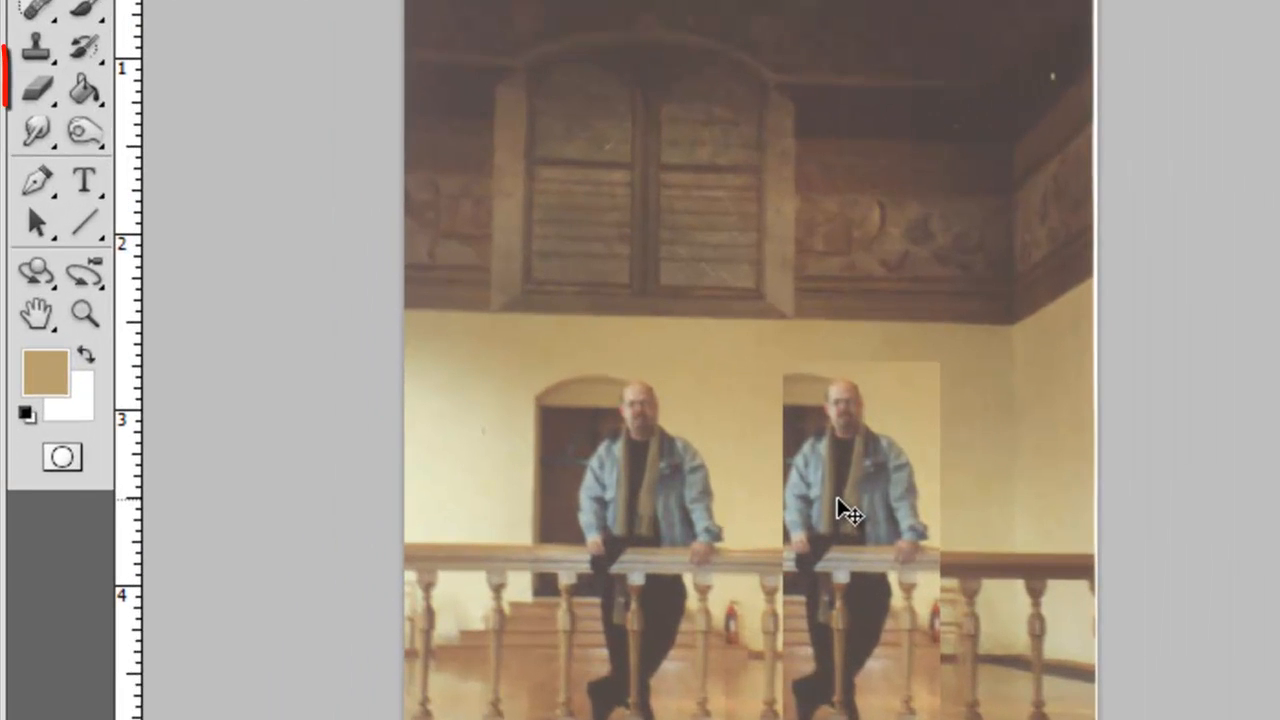
click(38, 80)
drag(788, 403, 780, 380)
mouse_move(894, 343)
mouse_down()
mouse_move(971, 432)
mouse_move(981, 470)
mouse_move(981, 544)
mouse_move(948, 618)
mouse_up()
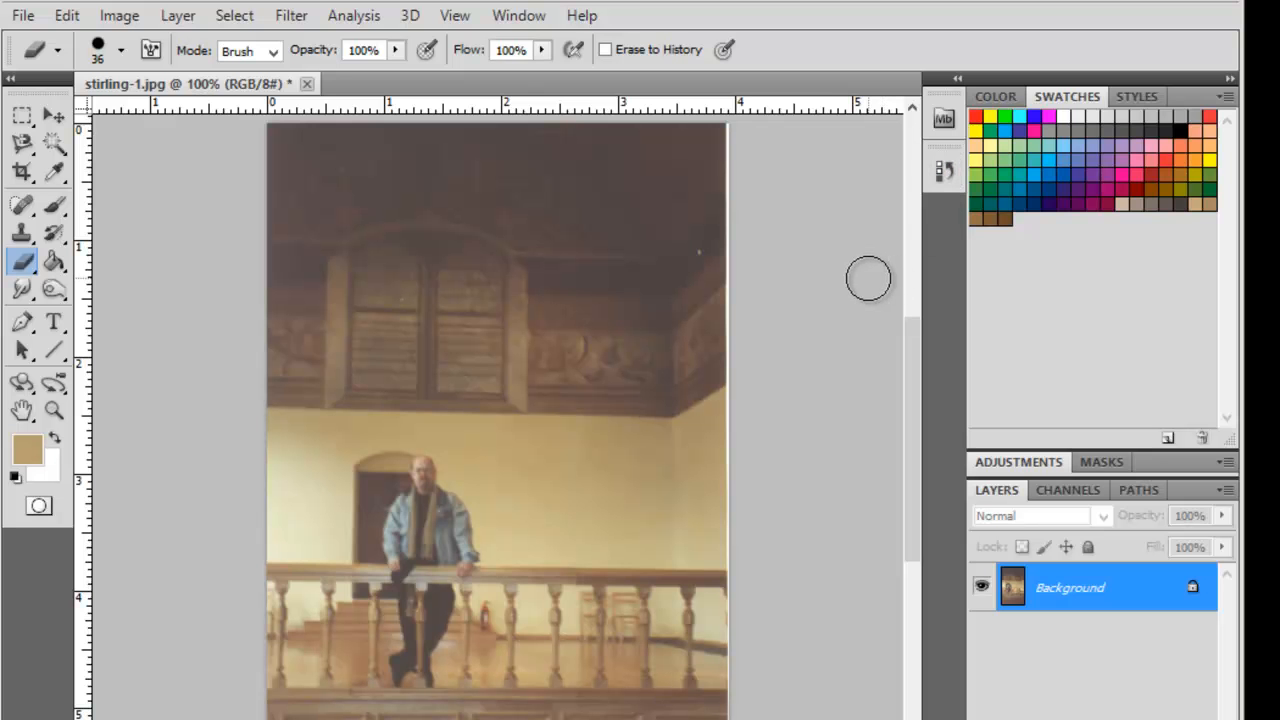
Step: Outline the man with the Polygonal Lasso, closing the selection at its starting point above his head, and deselect it
click(24, 146)
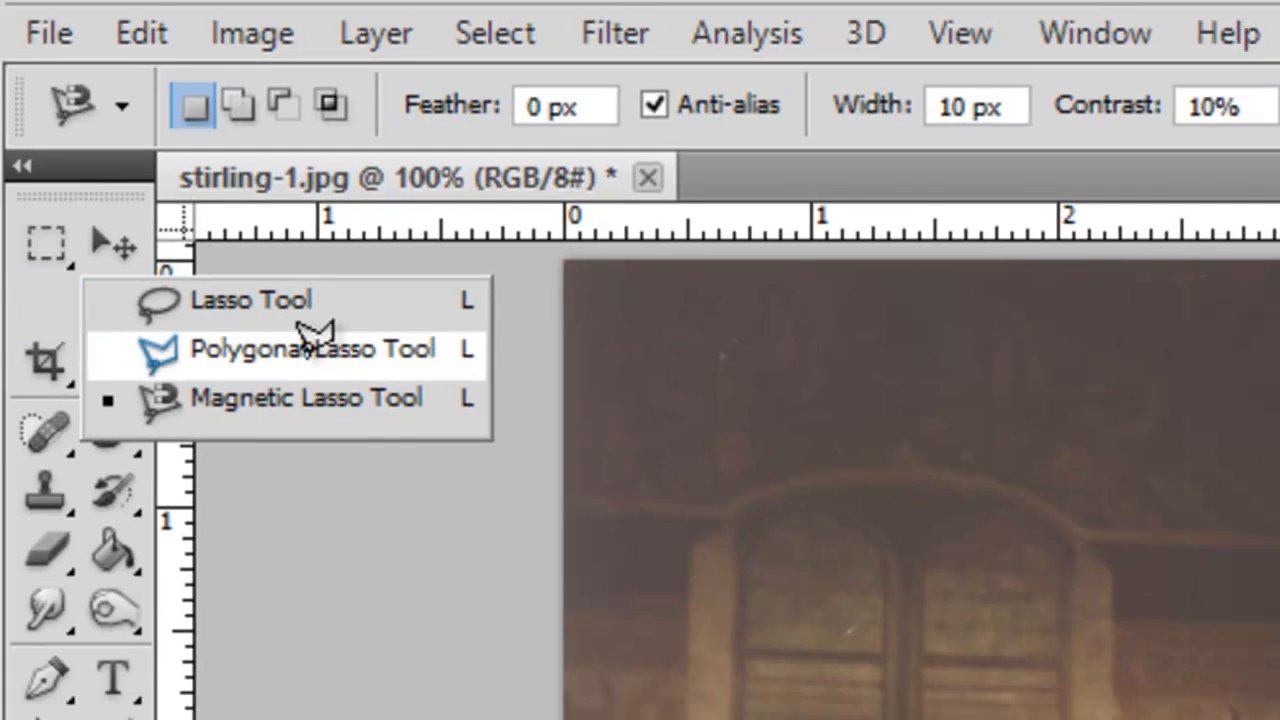
click(327, 375)
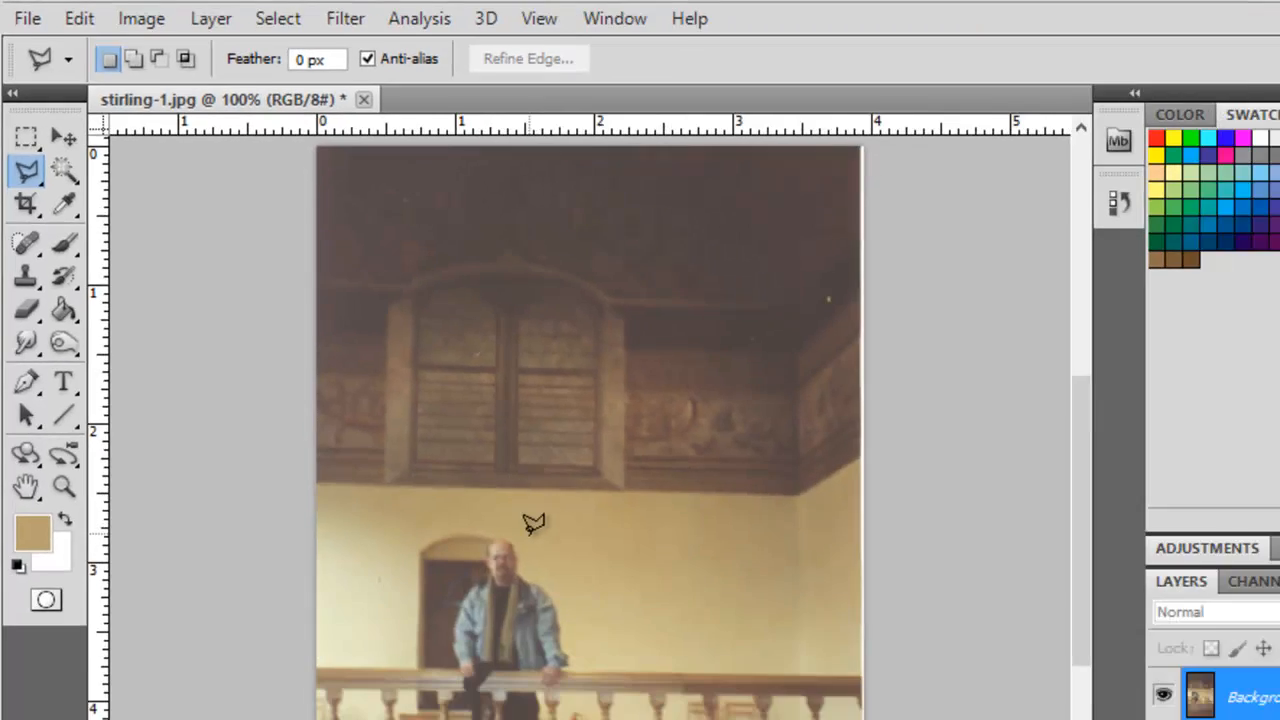
click(512, 88)
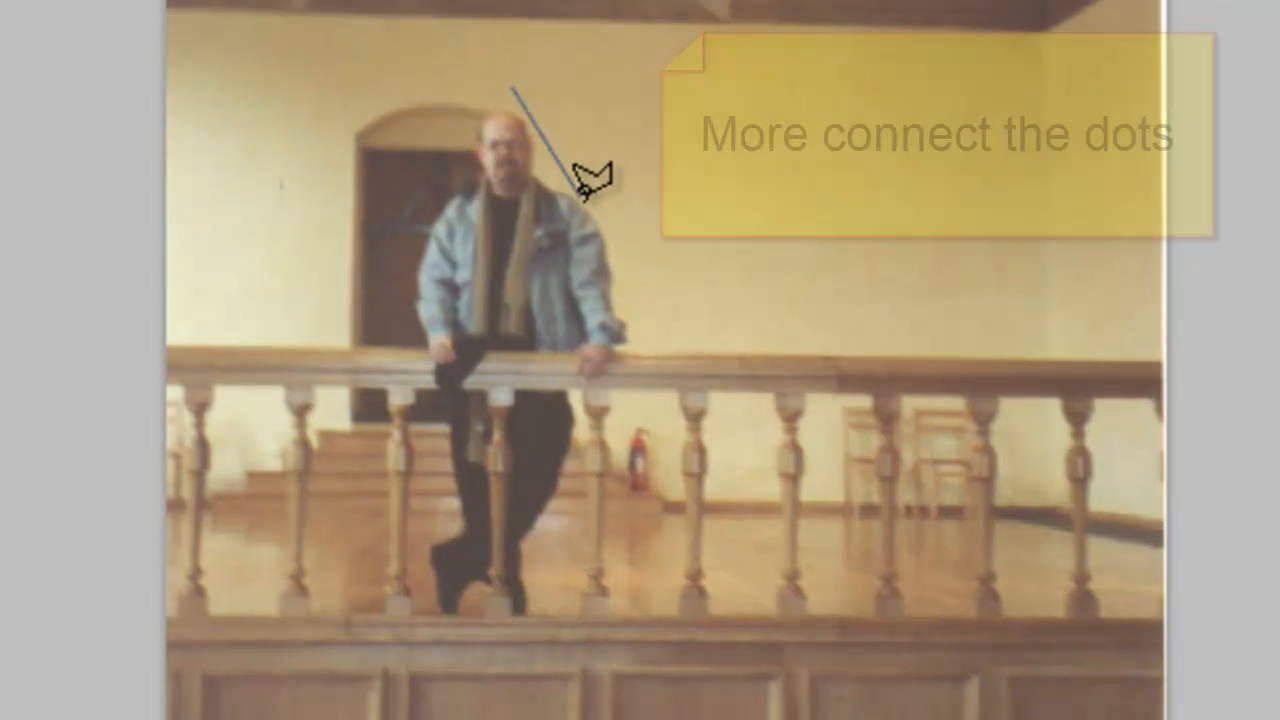
click(651, 322)
click(635, 442)
click(555, 575)
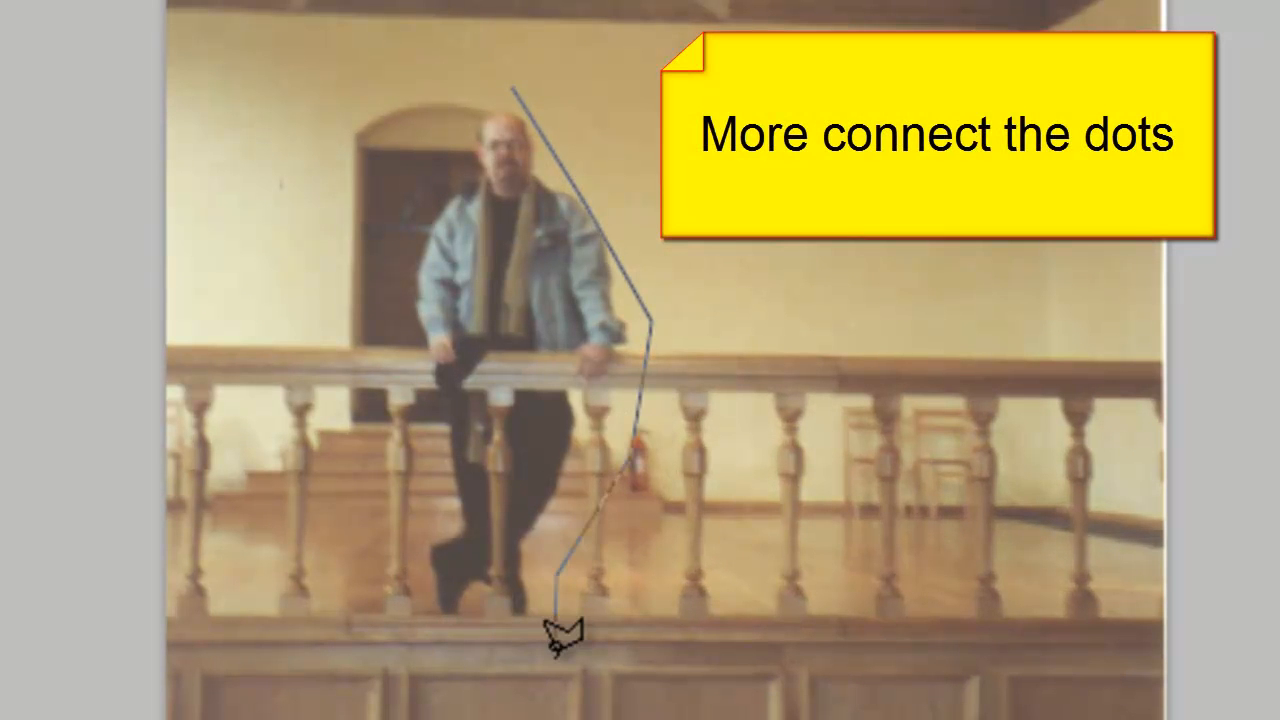
click(555, 648)
click(479, 612)
click(417, 643)
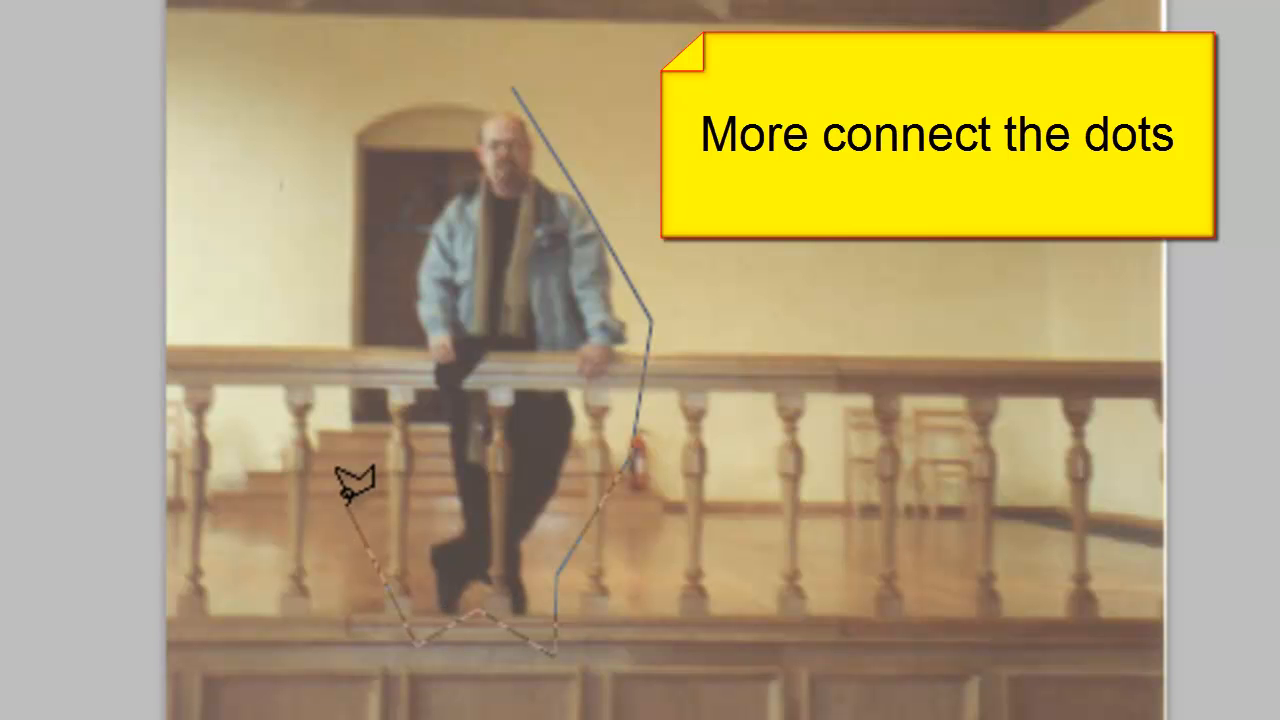
click(392, 527)
click(440, 515)
click(401, 345)
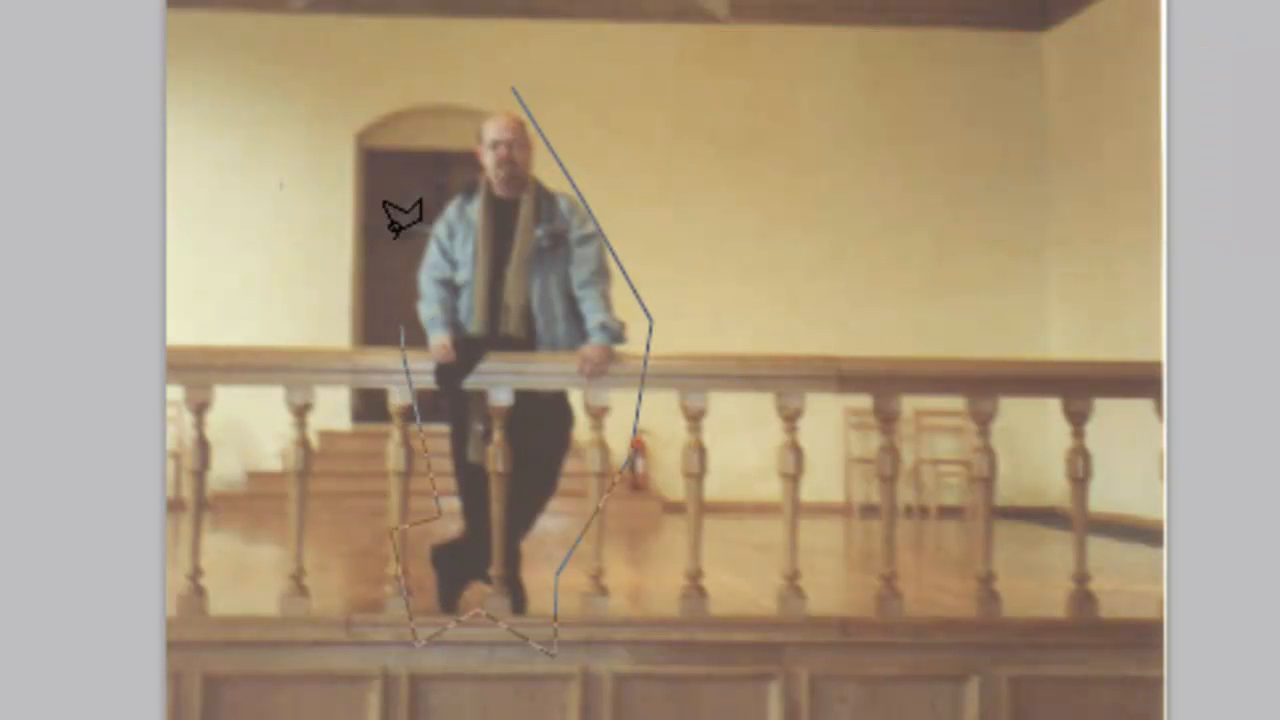
click(391, 185)
click(465, 155)
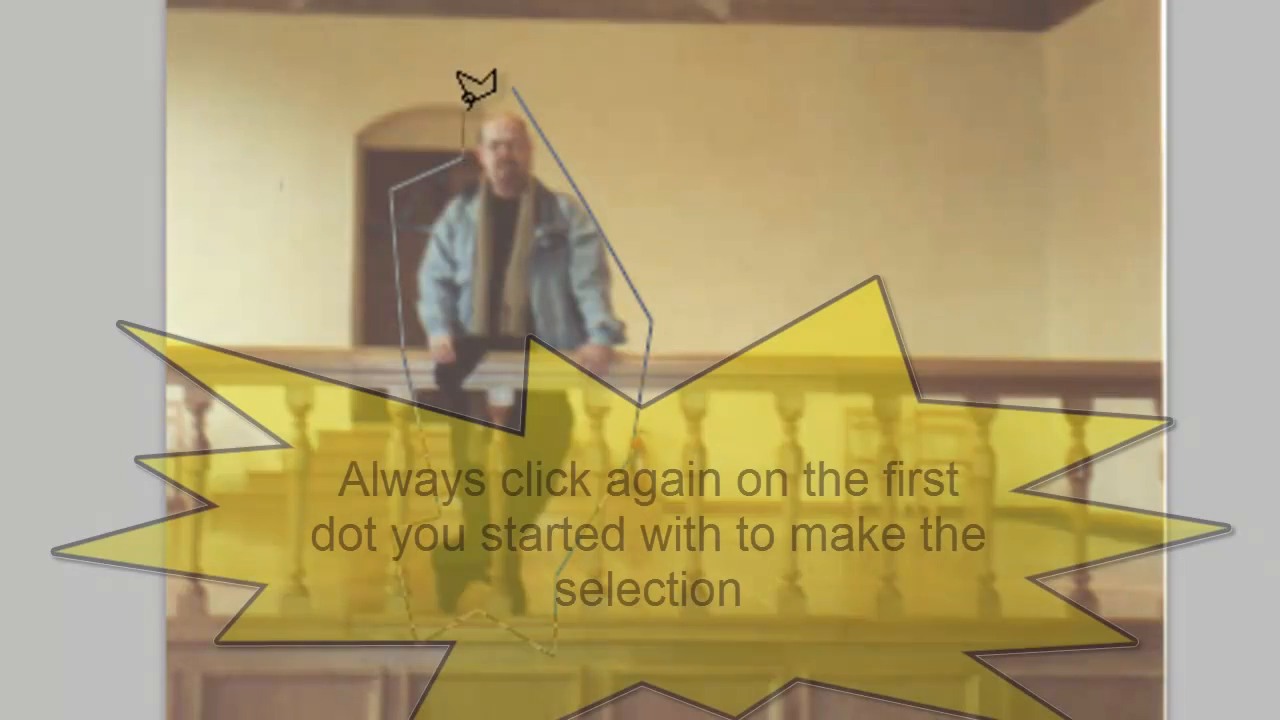
click(473, 92)
click(512, 92)
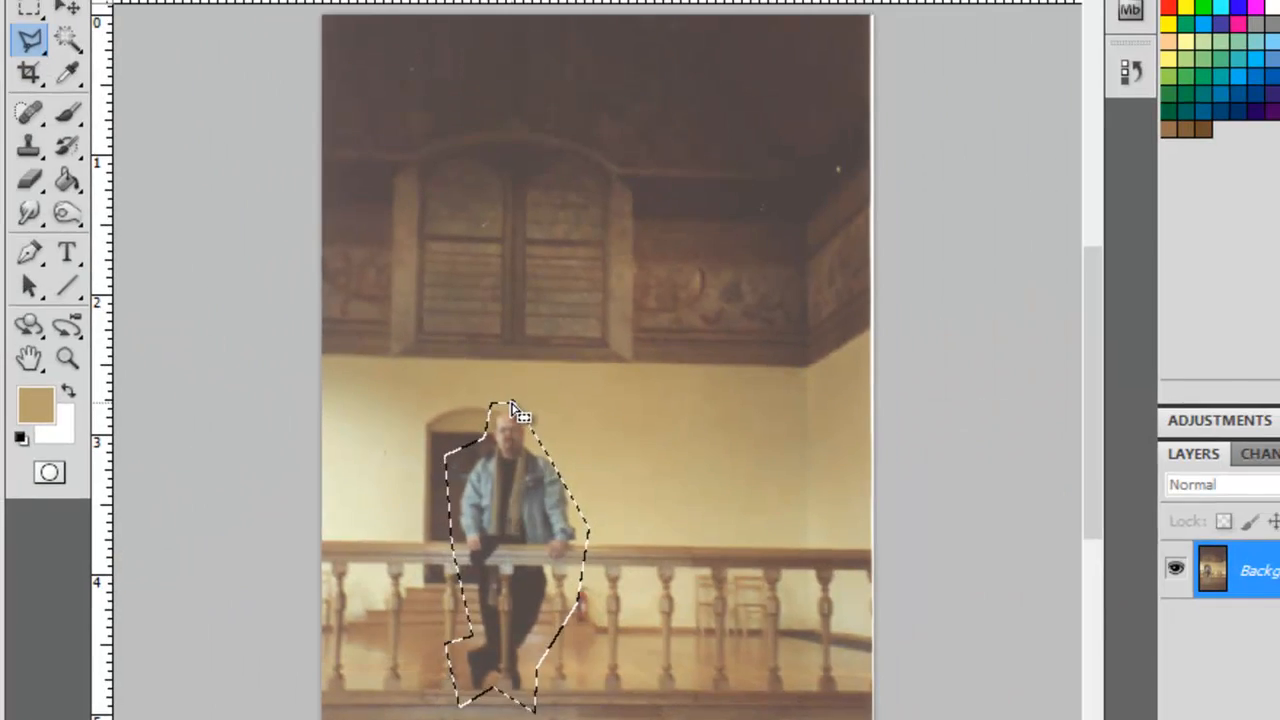
key(ctrl+d)
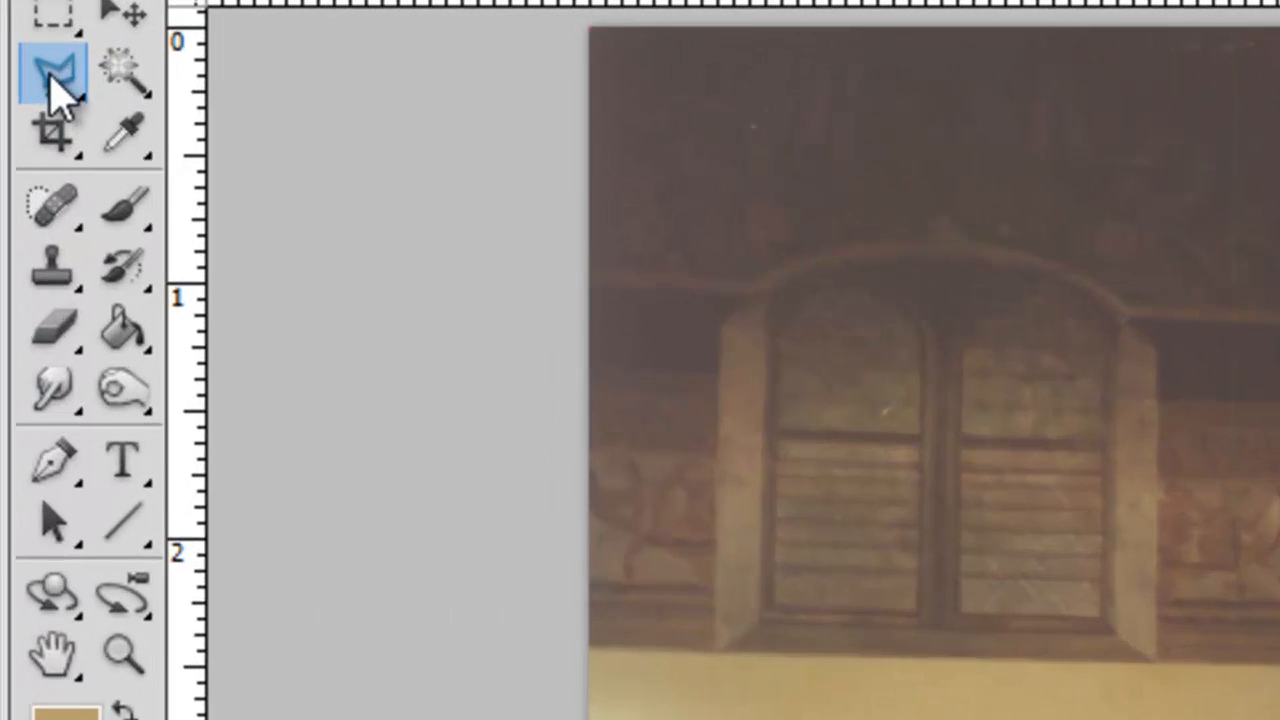
Step: Trace the man with the Magnetic Lasso at 200% zoom and add an elliptical area around his head to the selection
click(34, 44)
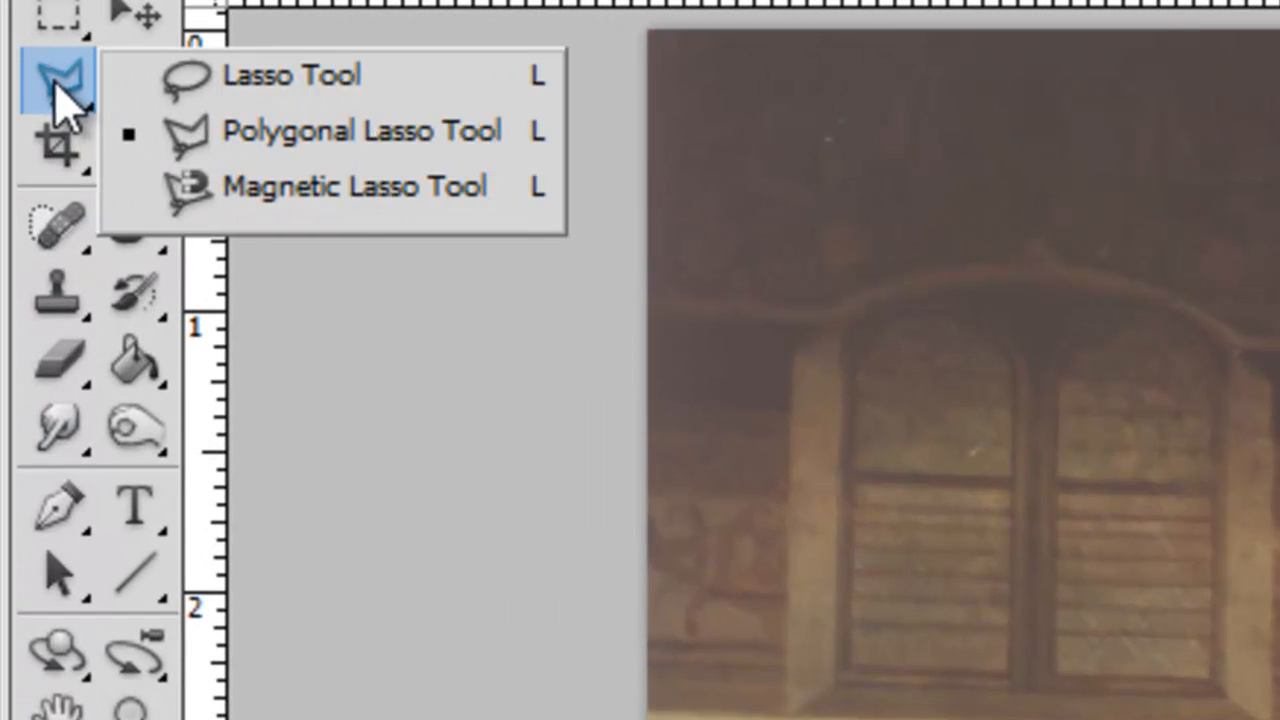
click(392, 222)
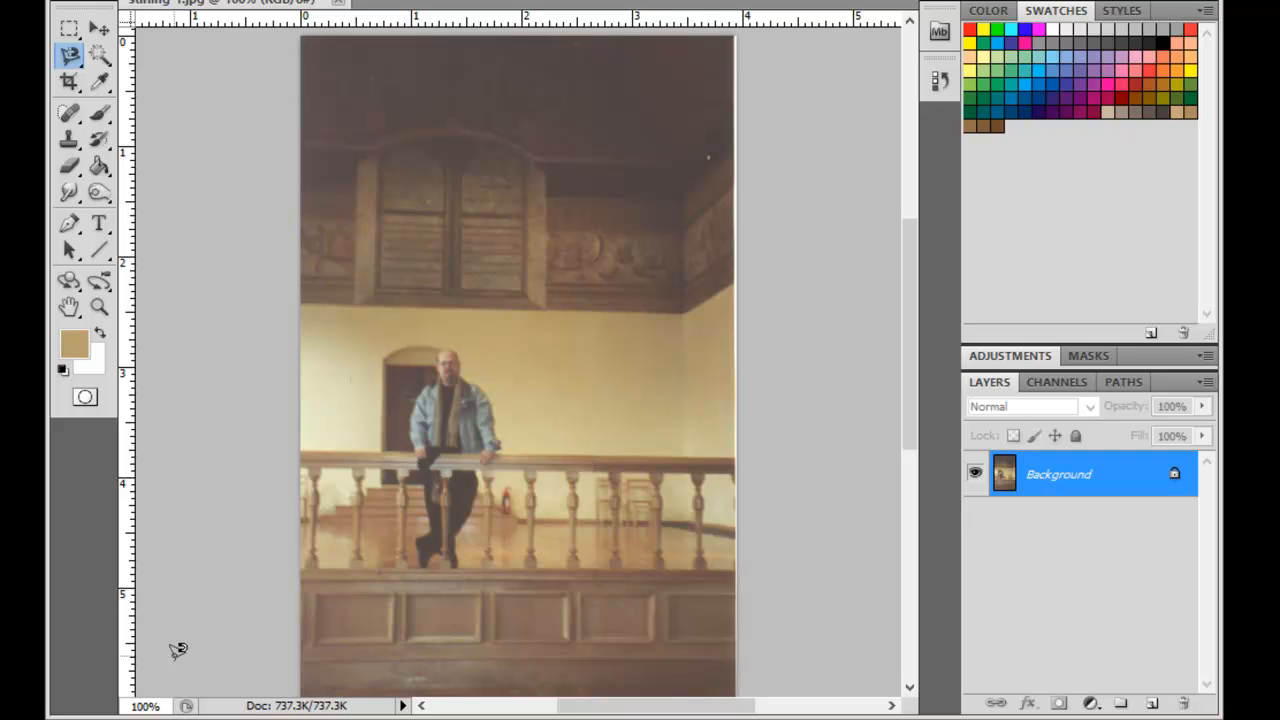
click(166, 706)
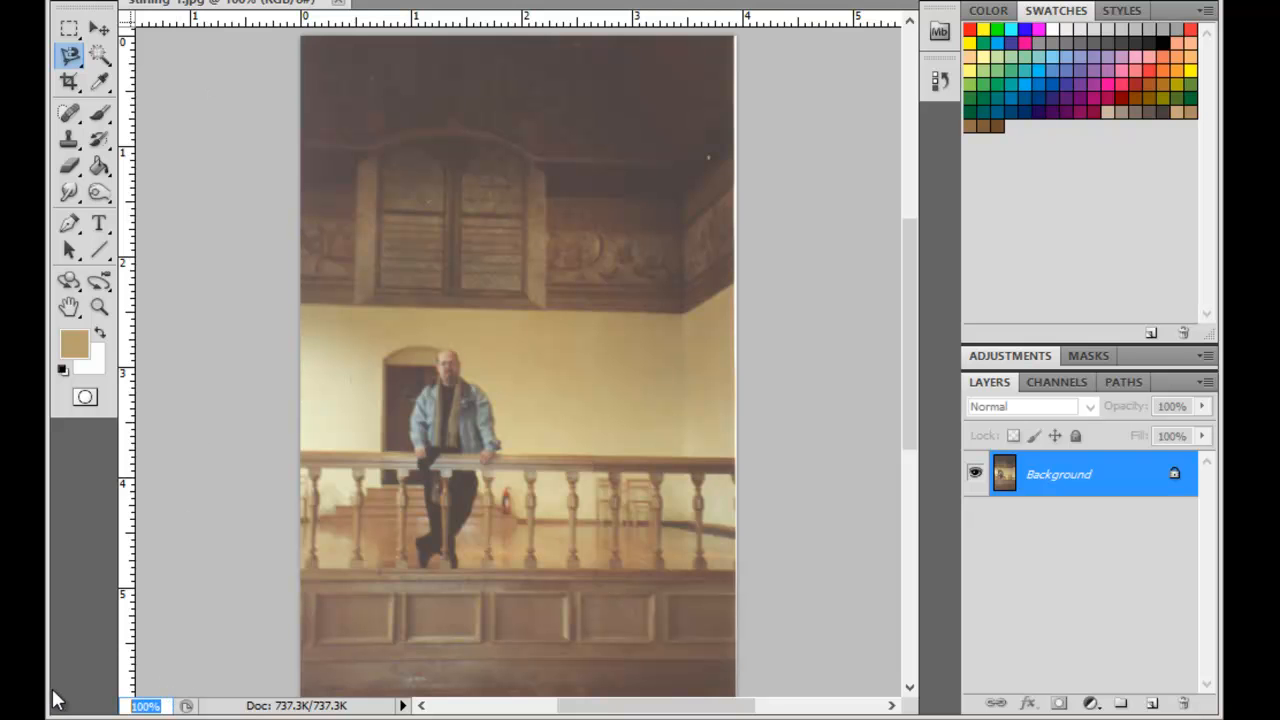
text(200)
key(Return)
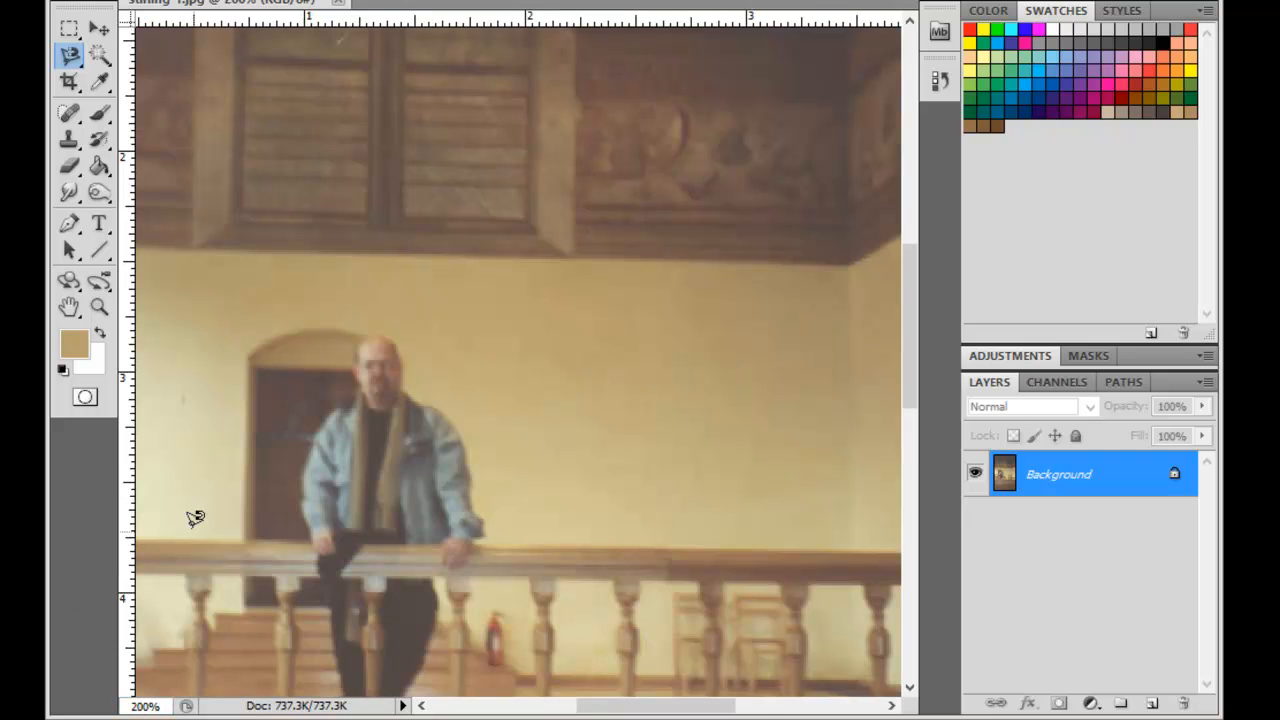
drag(907, 309, 908, 370)
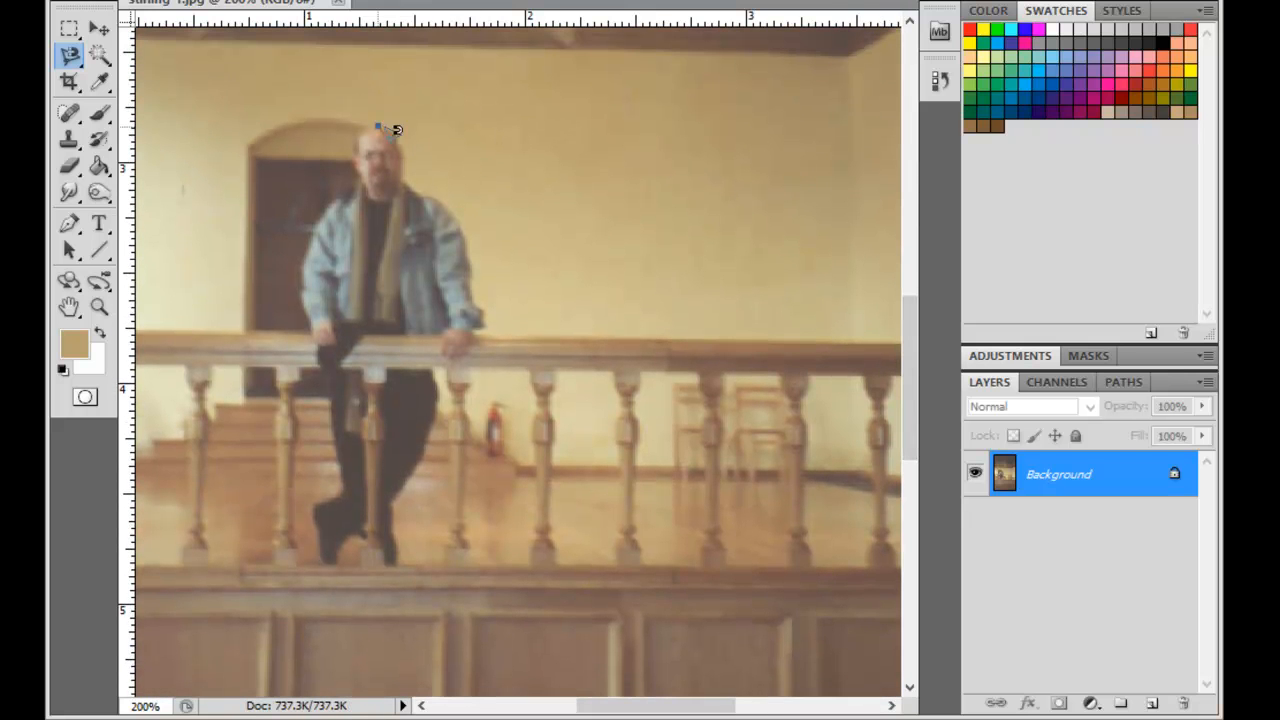
click(445, 206)
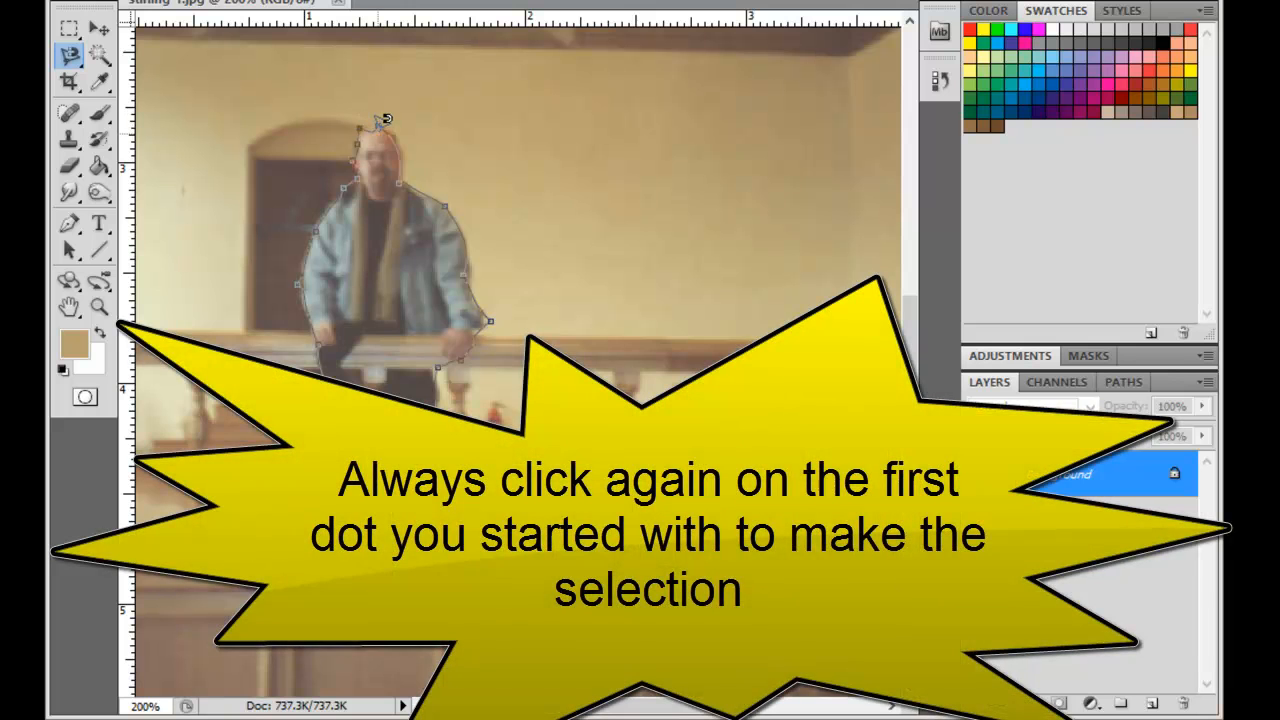
click(385, 122)
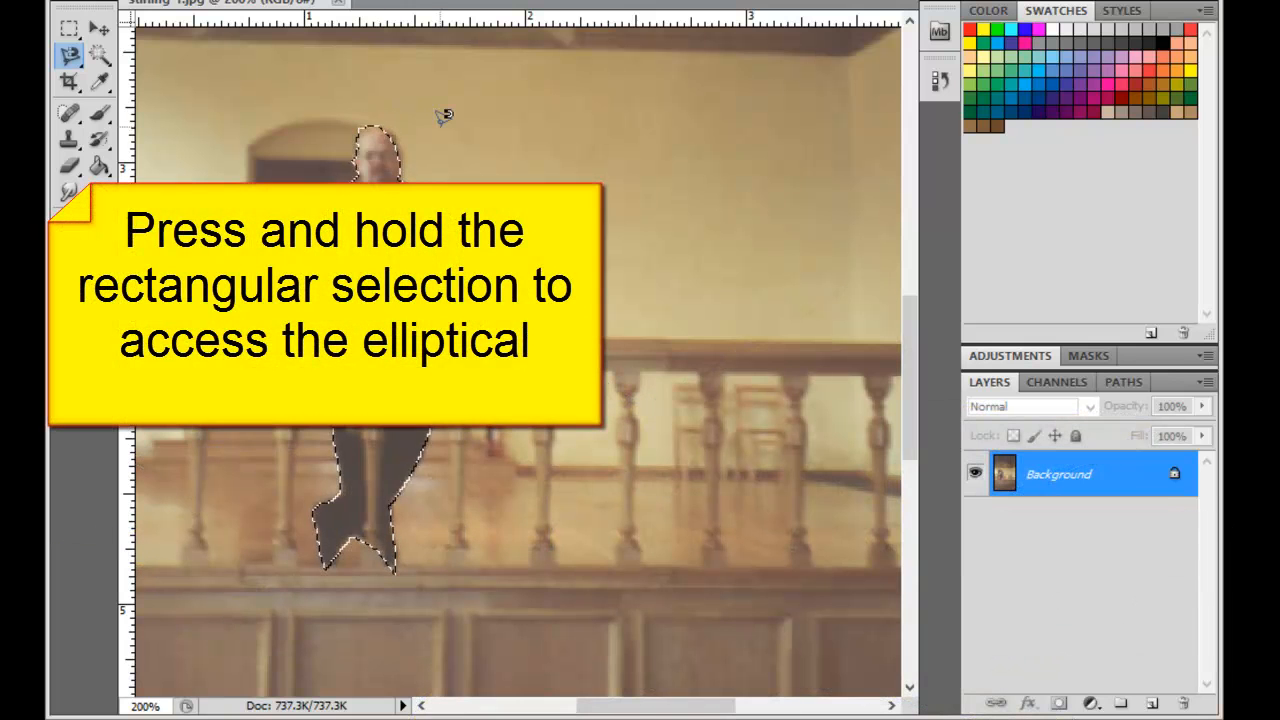
key(m)
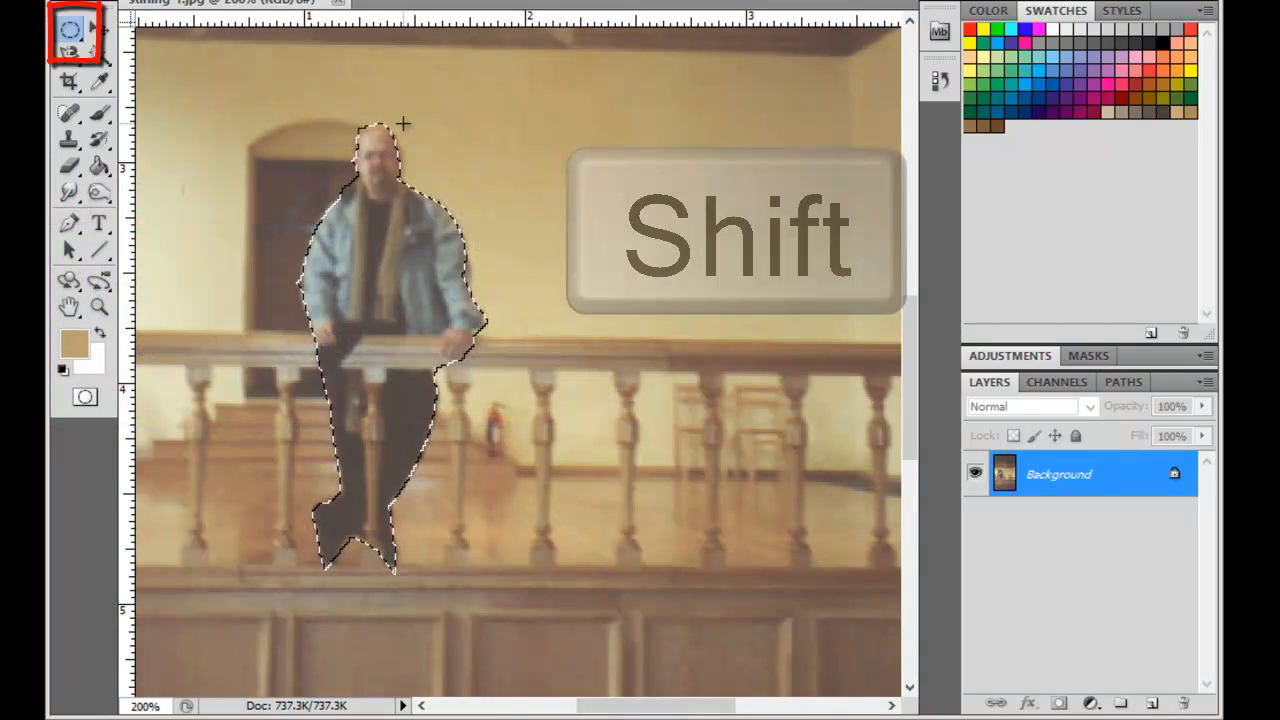
drag(403, 124, 355, 212)
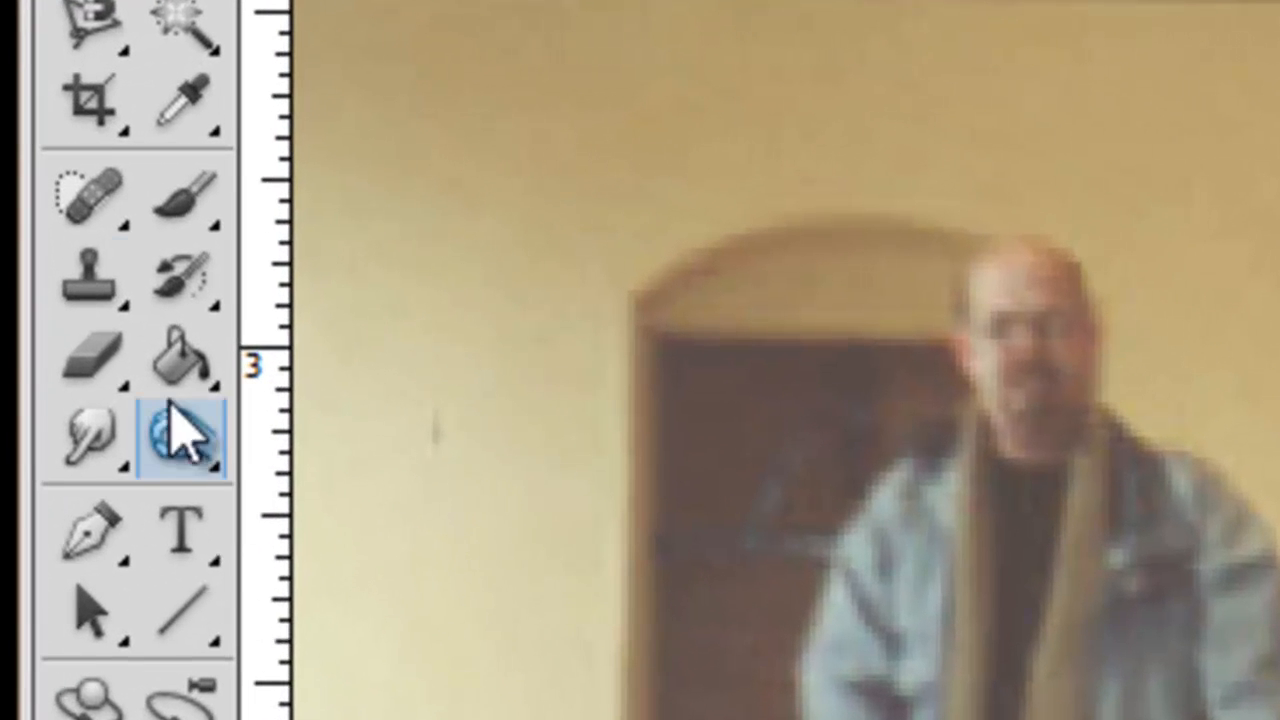
Step: Sample the man's face with the Clone Stamp and paint a copy of him on the wall to the right
click(75, 144)
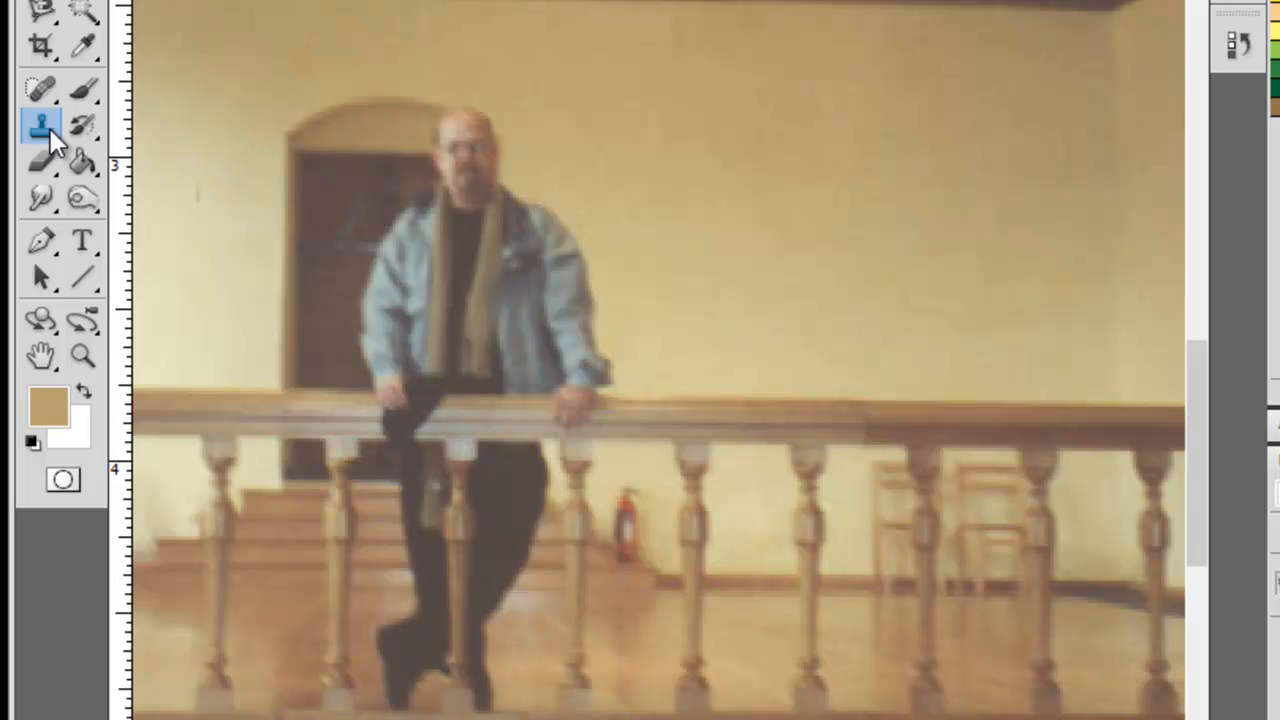
alt+click(243, 166)
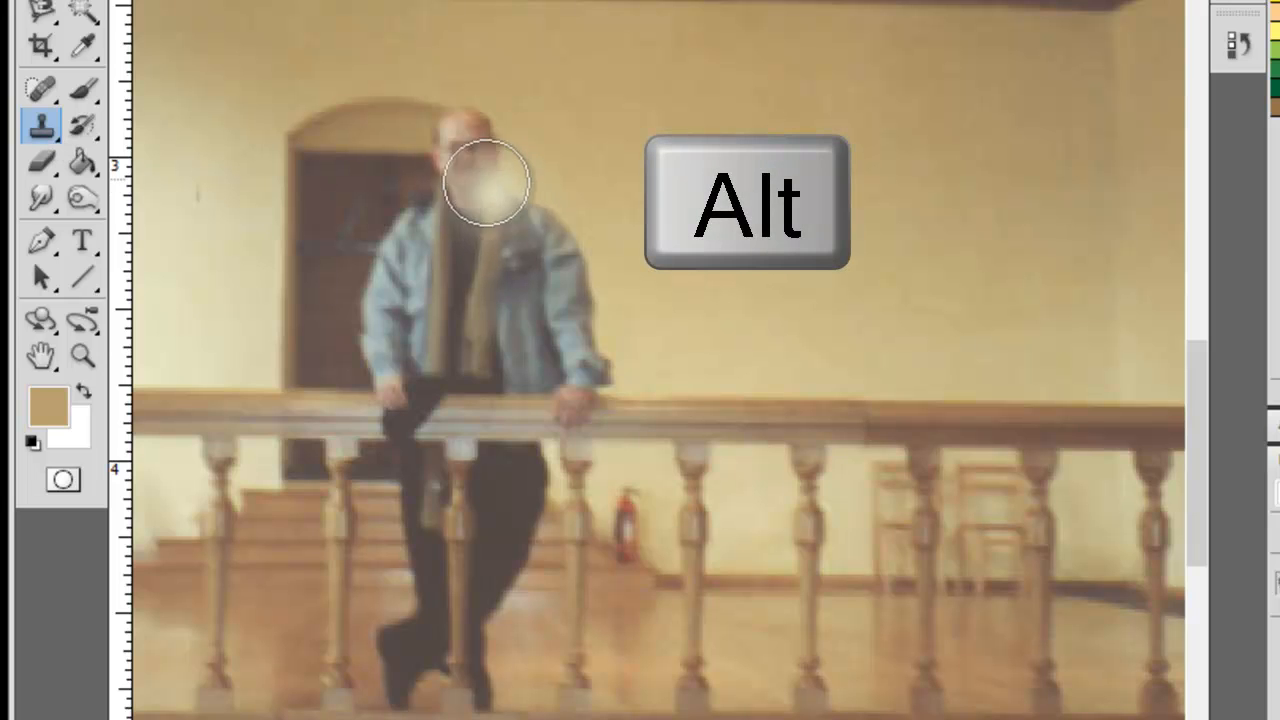
alt+click(470, 164)
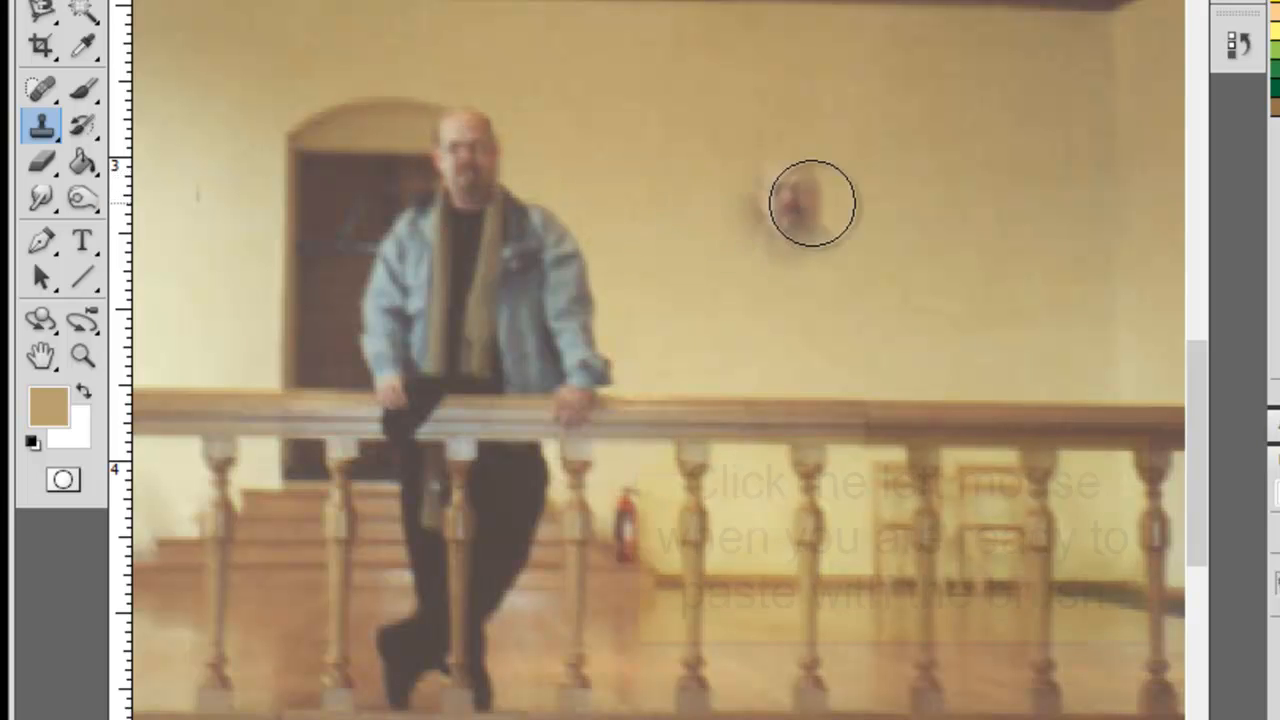
mouse_move(883, 157)
mouse_down()
mouse_move(867, 184)
mouse_move(897, 202)
mouse_move(848, 230)
mouse_move(908, 261)
mouse_move(925, 288)
mouse_move(856, 296)
mouse_move(834, 321)
mouse_move(918, 351)
mouse_move(931, 372)
mouse_move(834, 391)
mouse_move(894, 582)
mouse_move(1103, 486)
mouse_up()
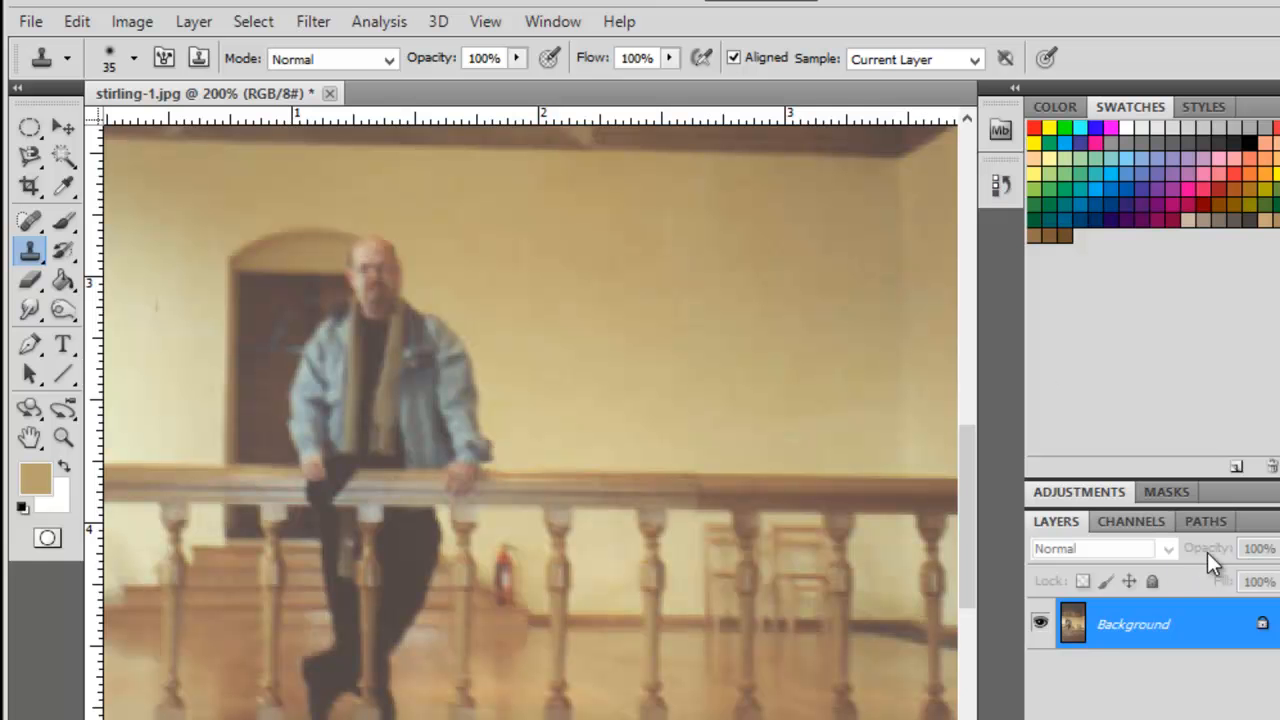
Step: Add a new blank layer and set the man's face on the Background layer as the Clone Stamp source
click(190, 19)
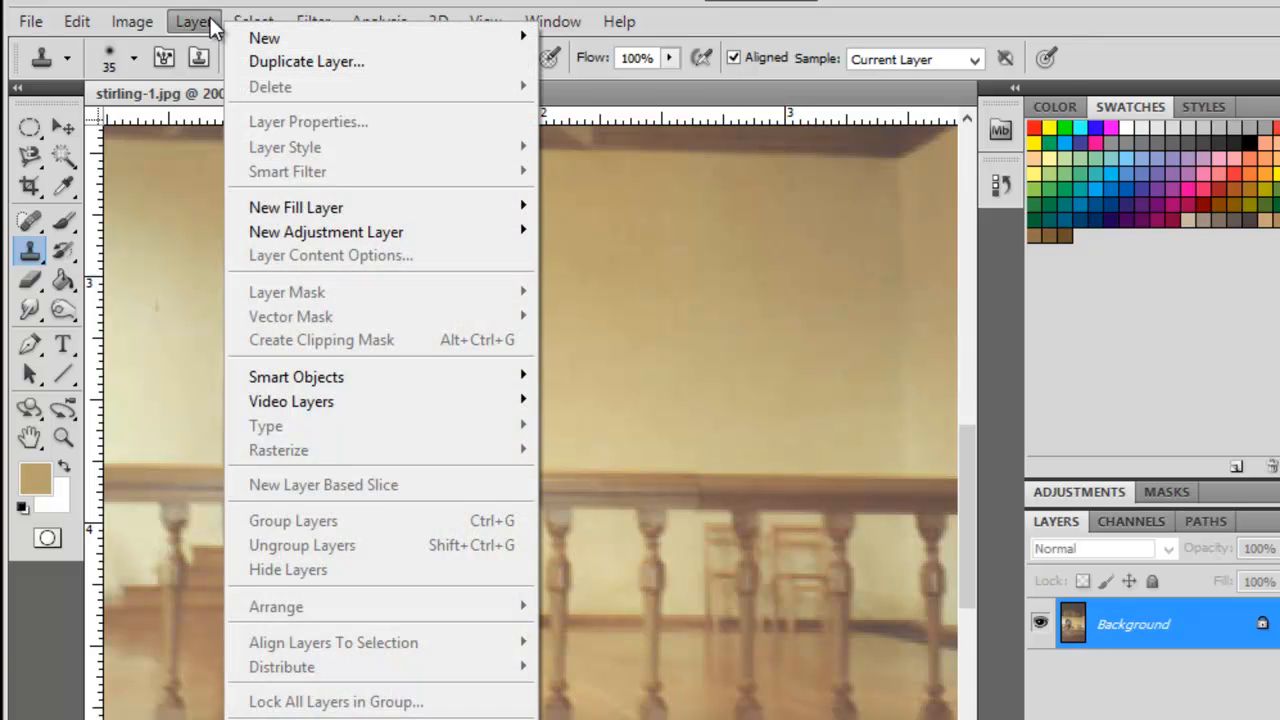
mouse_move(260, 38)
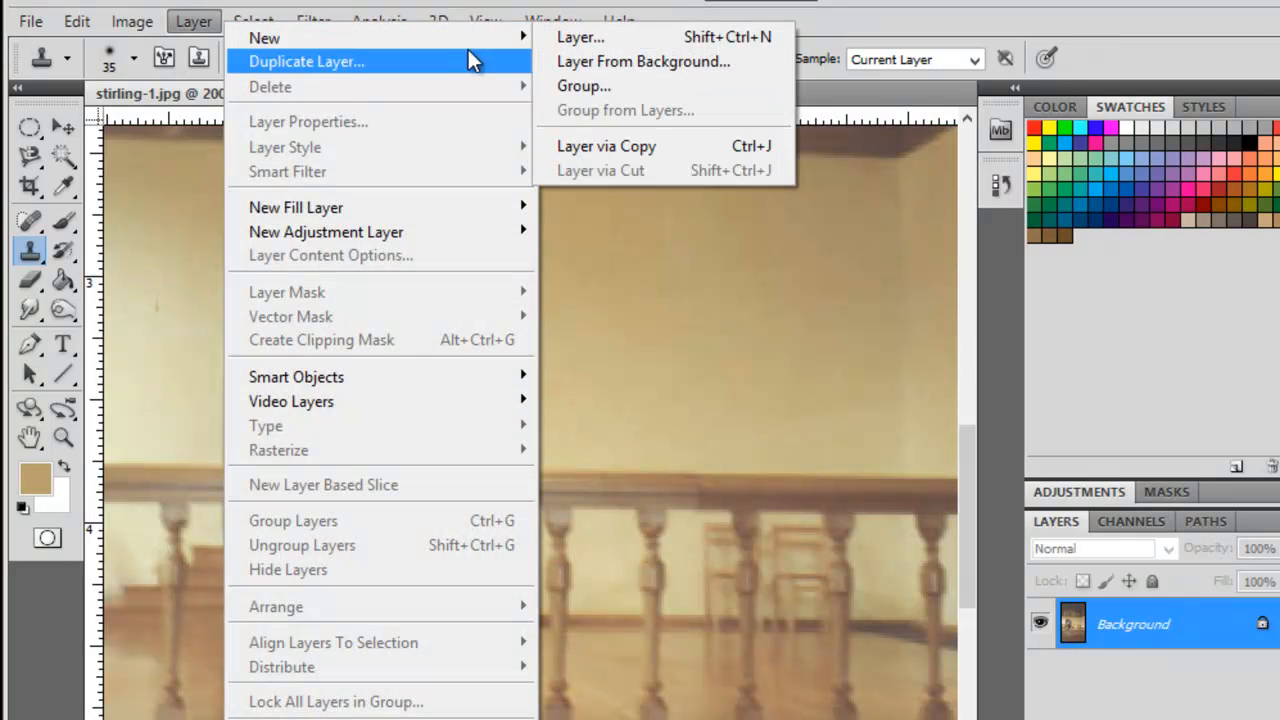
click(569, 40)
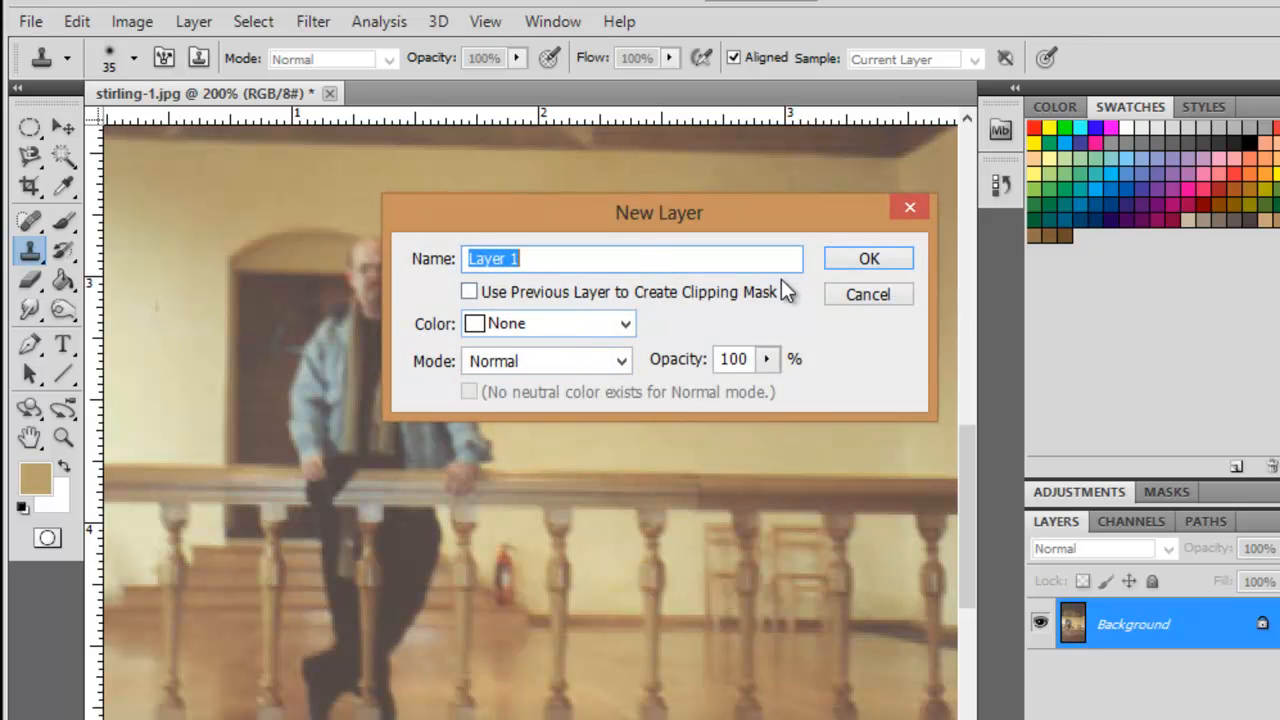
click(866, 268)
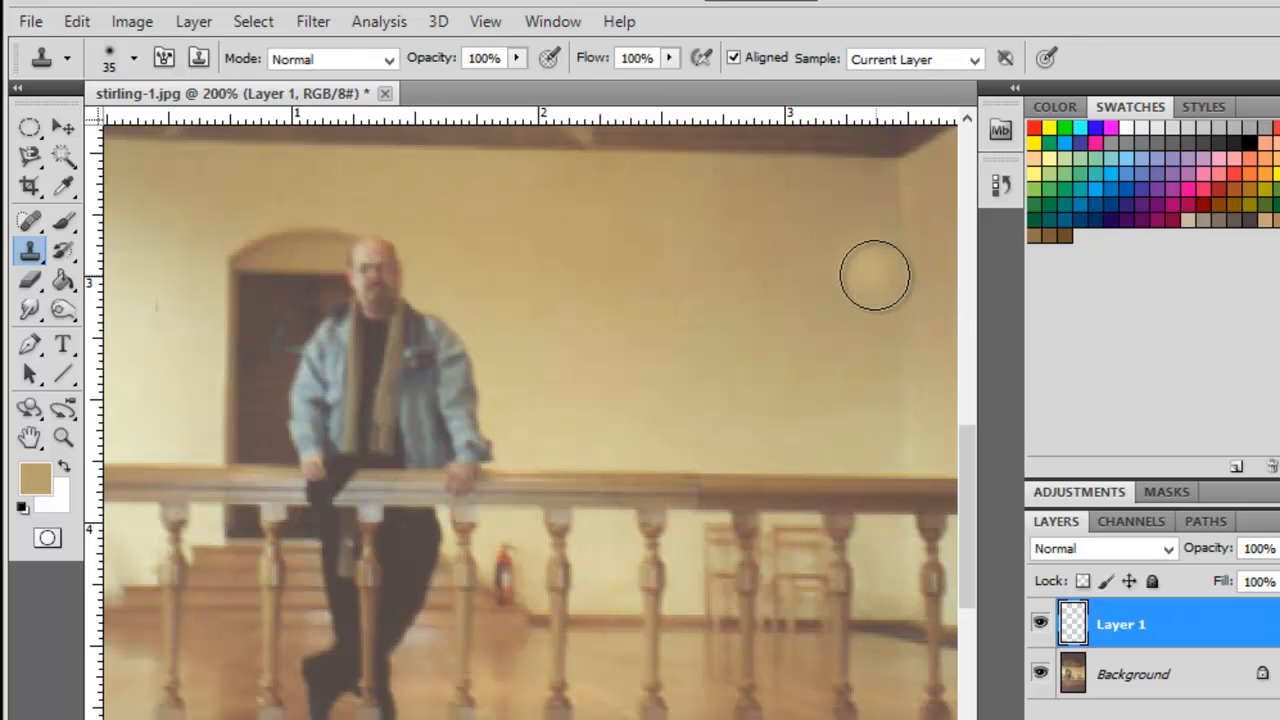
click(1146, 678)
alt+click(740, 508)
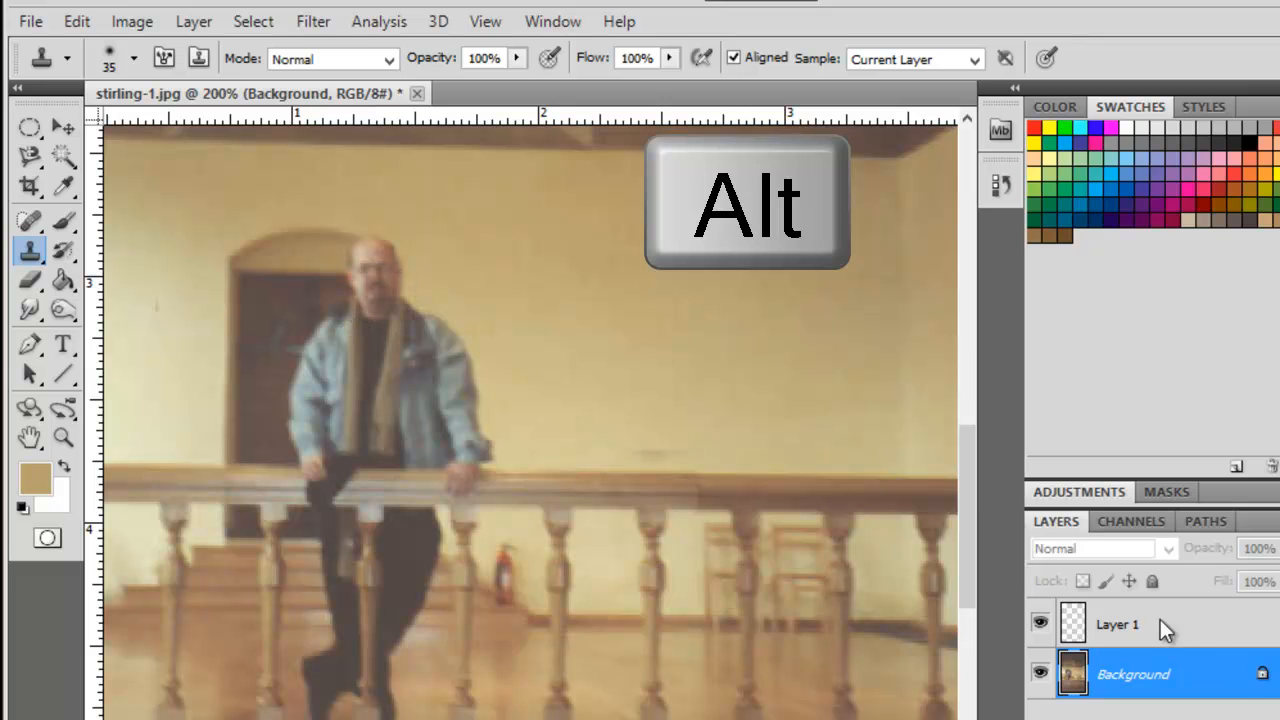
Step: Clone the man onto the new layer to the right of the original and erase leftover background beside the copy
click(1189, 640)
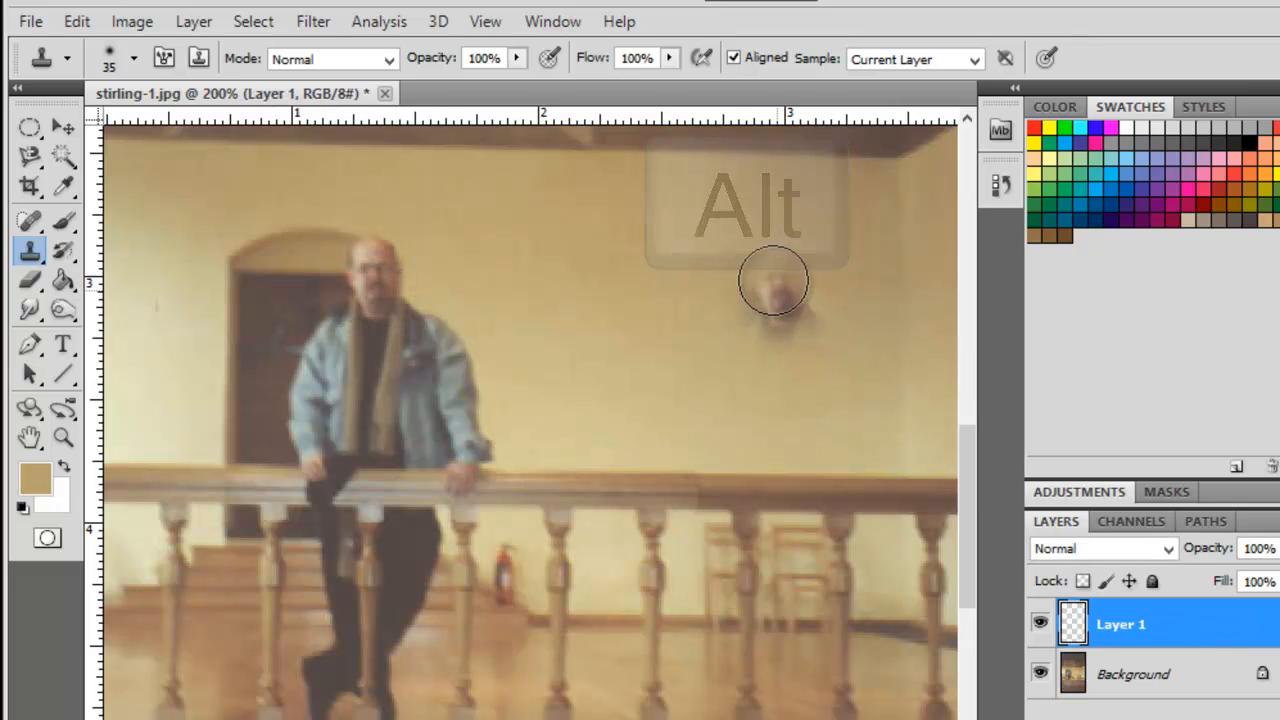
mouse_move(771, 271)
mouse_down()
mouse_move(788, 319)
mouse_move(746, 362)
mouse_move(805, 373)
mouse_move(736, 395)
mouse_move(744, 425)
mouse_move(807, 431)
mouse_move(812, 457)
mouse_move(714, 469)
mouse_move(770, 515)
mouse_move(845, 536)
mouse_move(725, 467)
mouse_move(810, 304)
mouse_move(844, 402)
mouse_move(834, 471)
mouse_up()
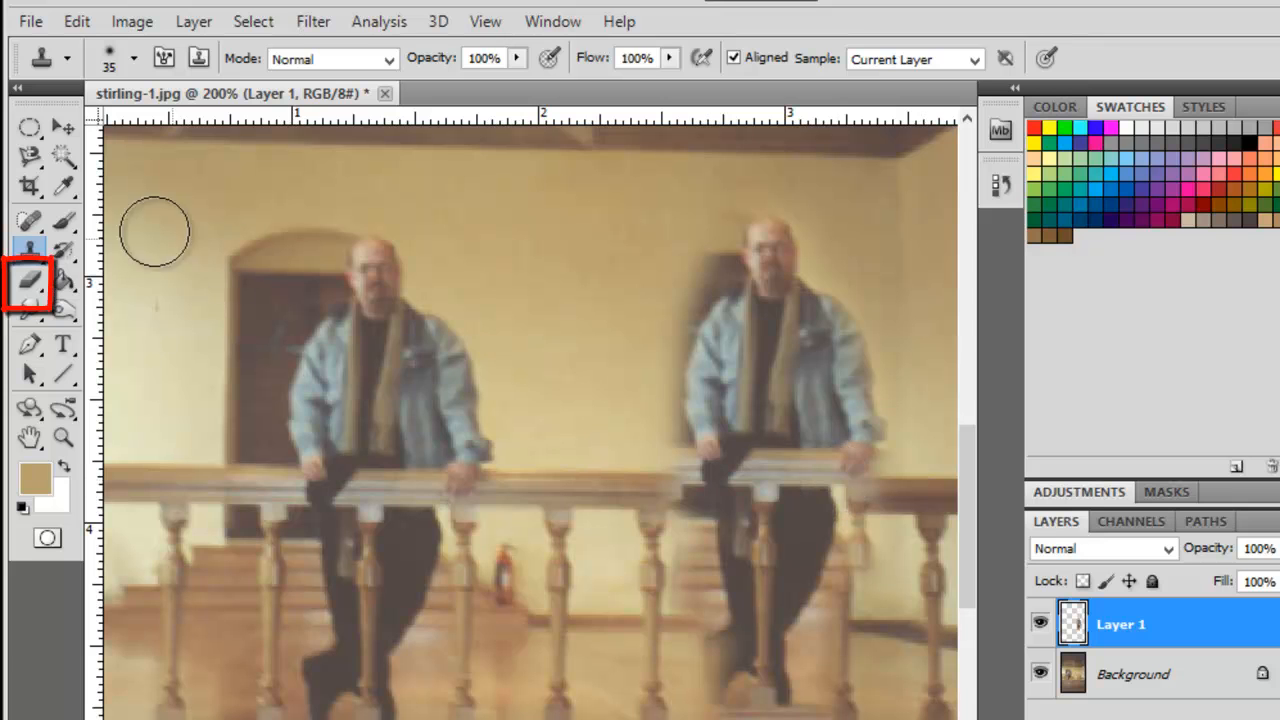
click(30, 281)
drag(683, 250, 694, 257)
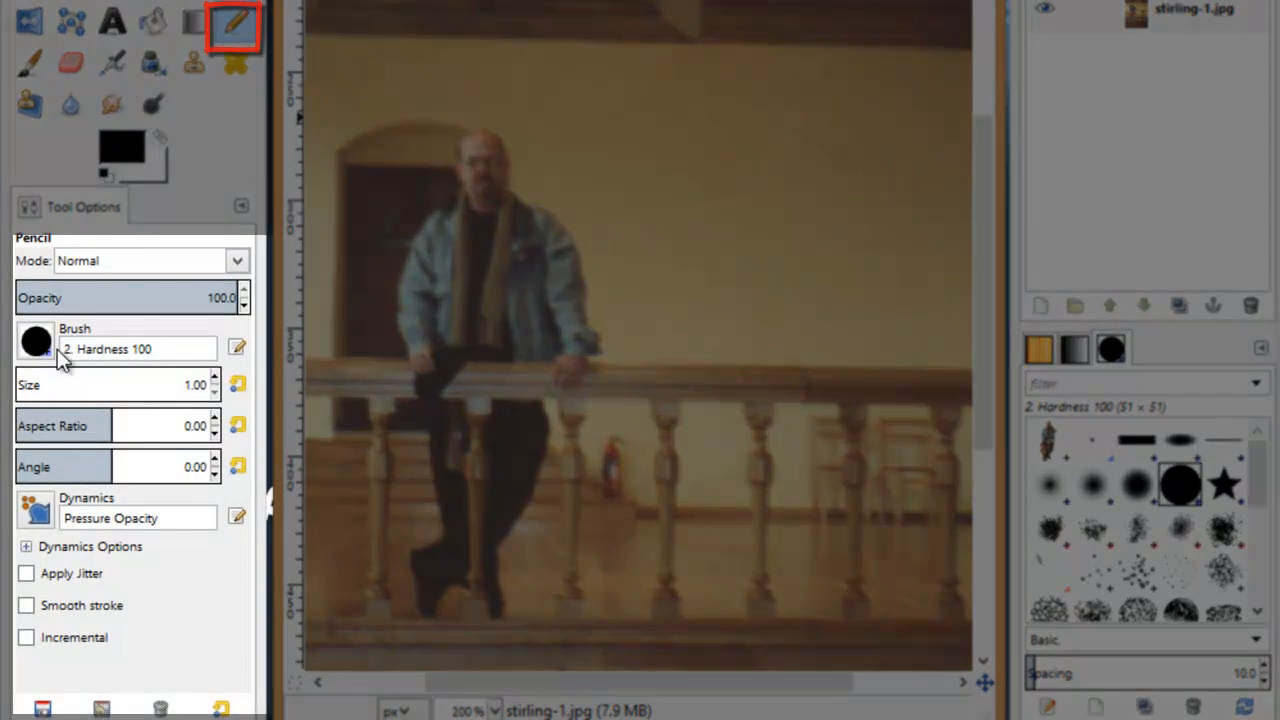
Step: In GIMP, look through the brush shapes offered for the Pencil and select the Ink tool
click(43, 345)
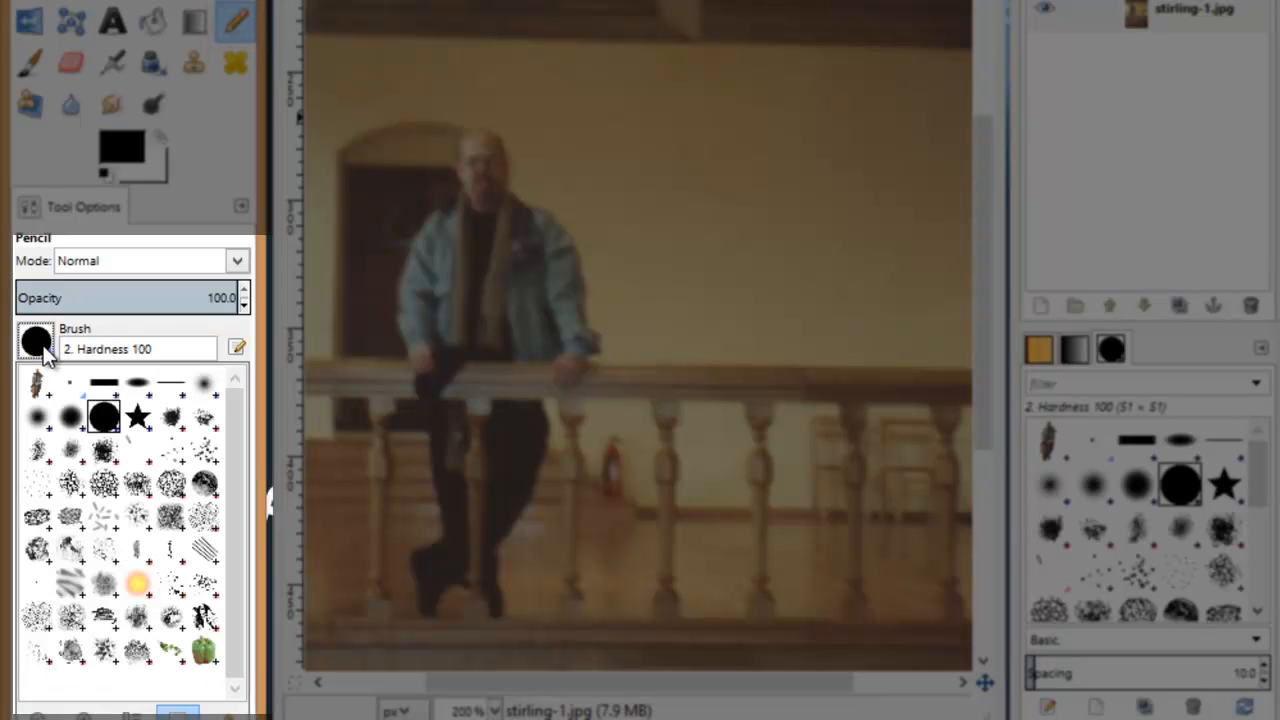
click(186, 326)
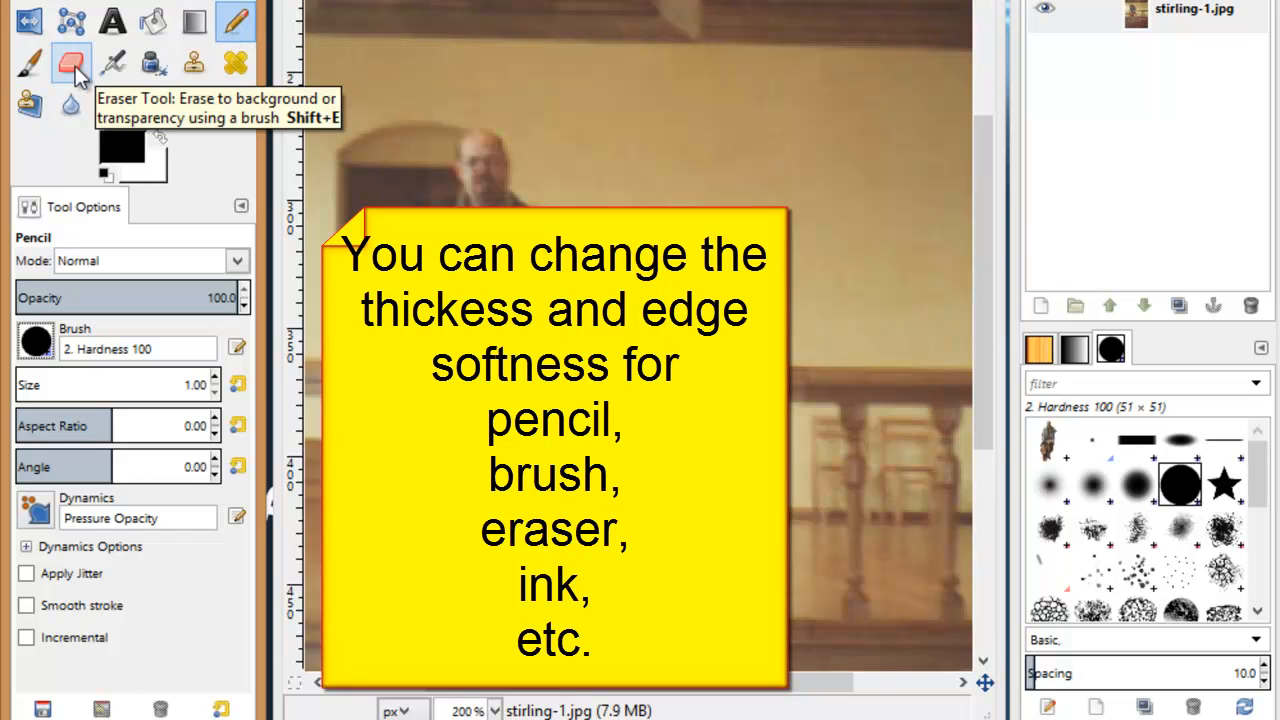
click(153, 66)
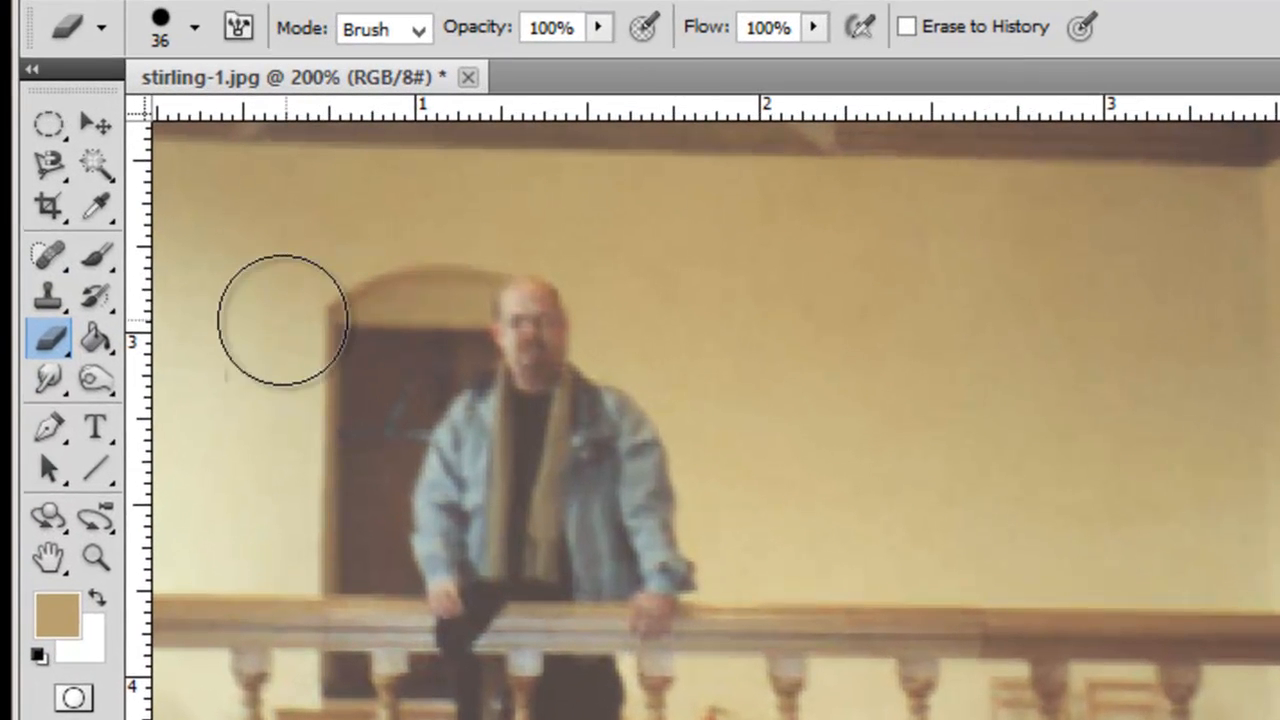
Step: In Photoshop, examine the Brush tool variants and compare the brush preset options available for the Brush and Eraser tools
click(92, 260)
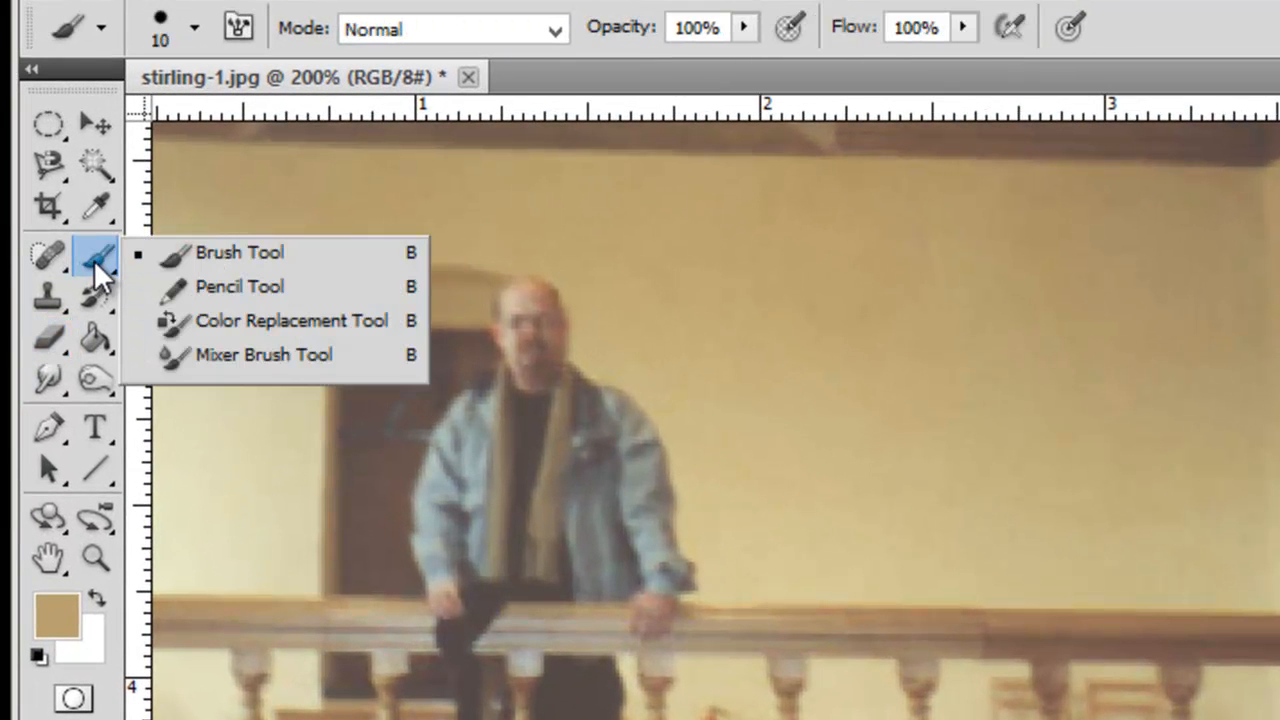
click(226, 288)
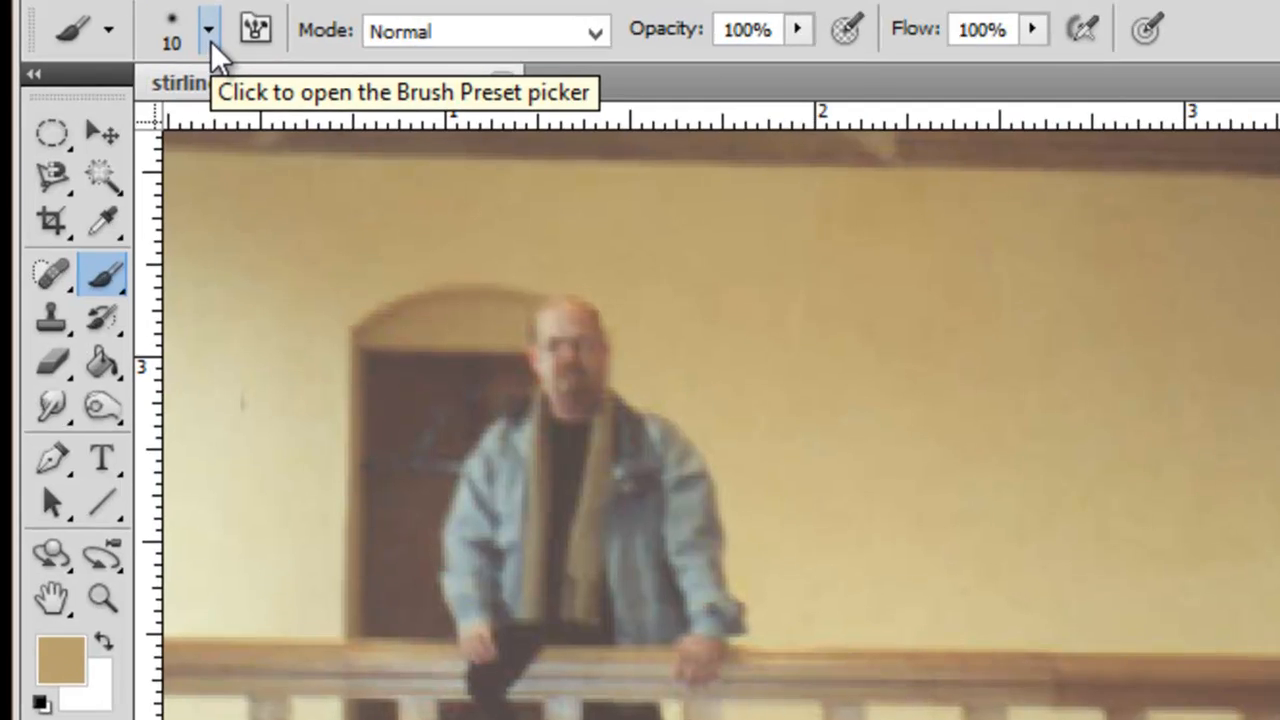
click(196, 37)
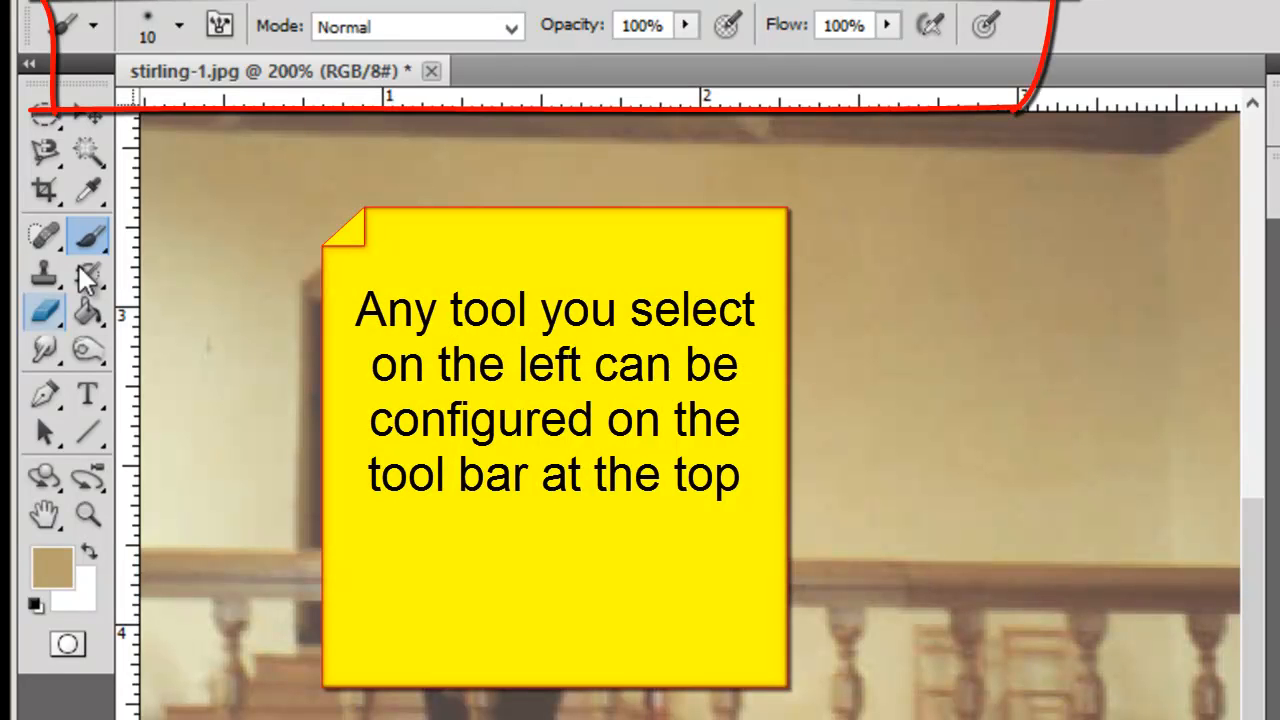
click(44, 308)
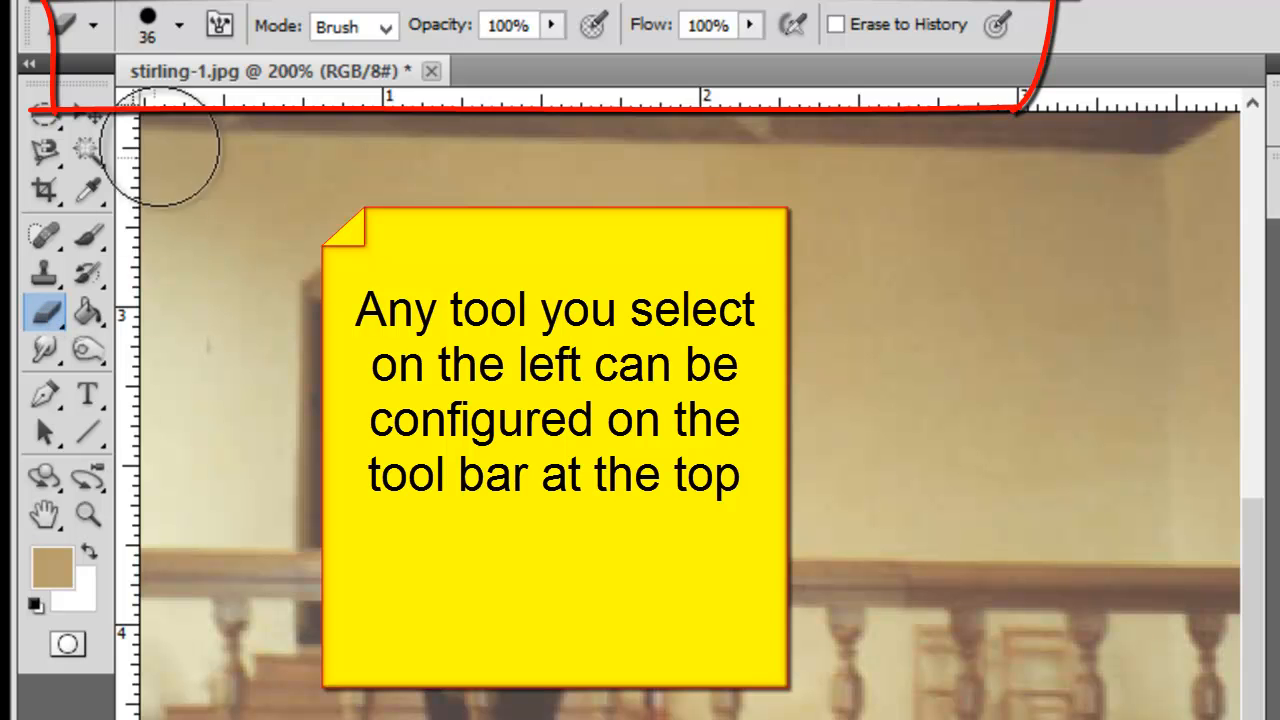
click(180, 32)
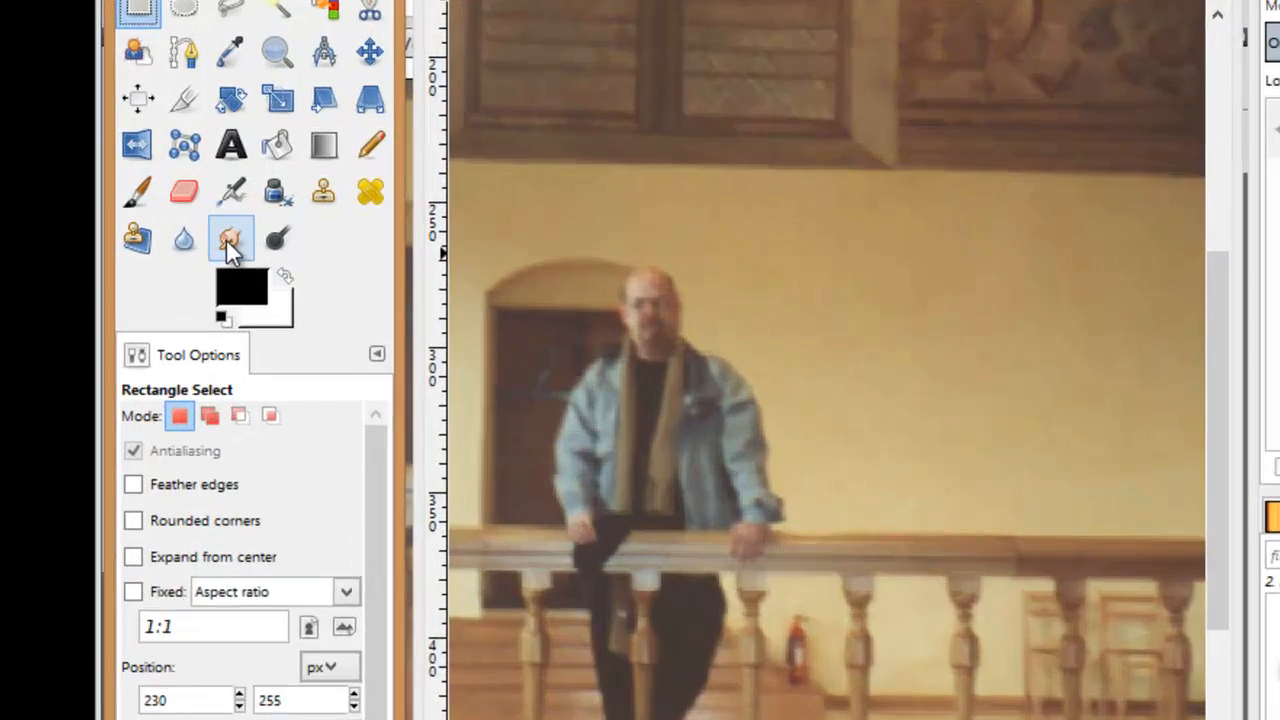
Step: In GIMP, smudge the red fire extinguisher beneath the railing into the background with a size 10 brush
click(252, 220)
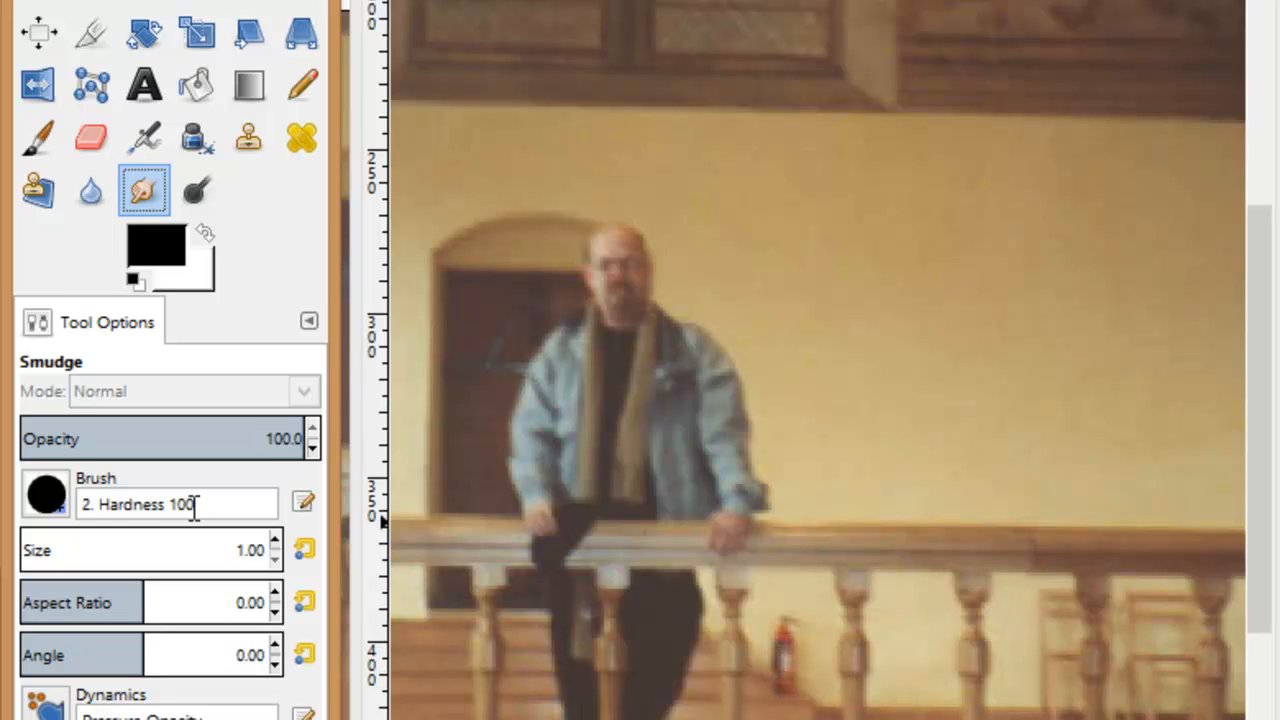
click(275, 540)
click(275, 540)
click(275, 540)
click(275, 540)
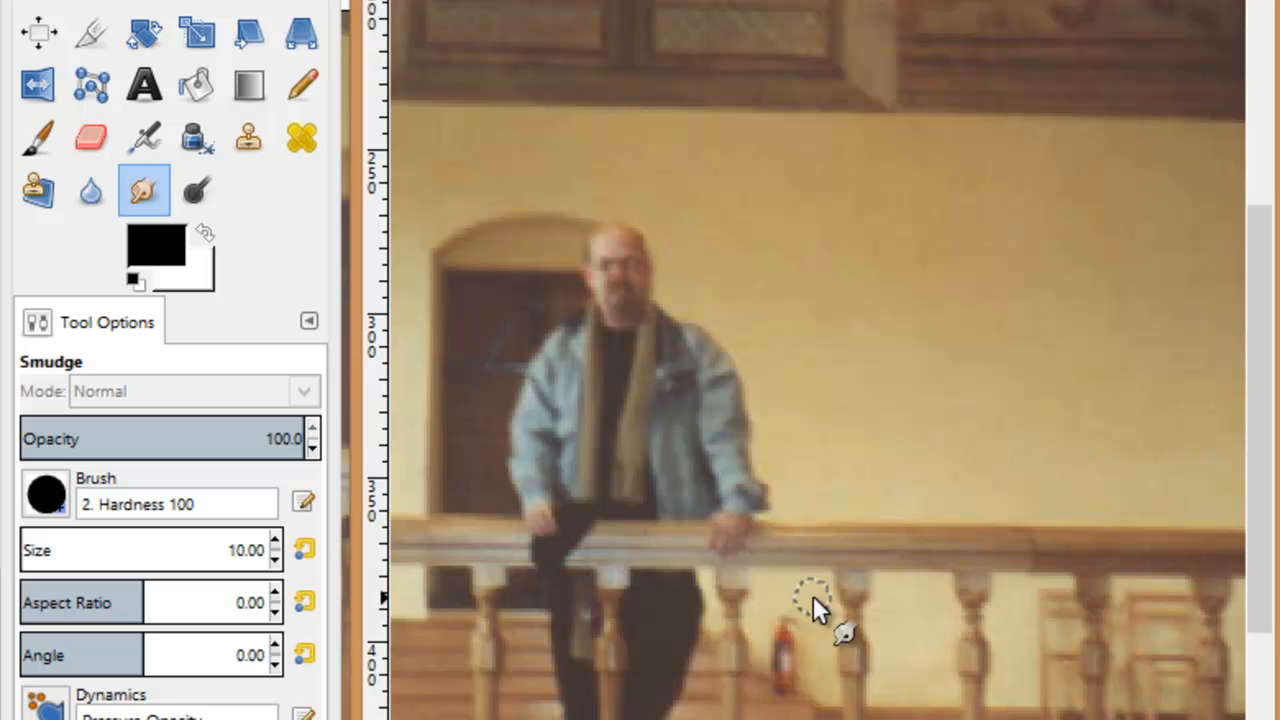
mouse_move(813, 595)
mouse_down()
mouse_move(781, 639)
mouse_move(788, 593)
mouse_move(780, 651)
mouse_up()
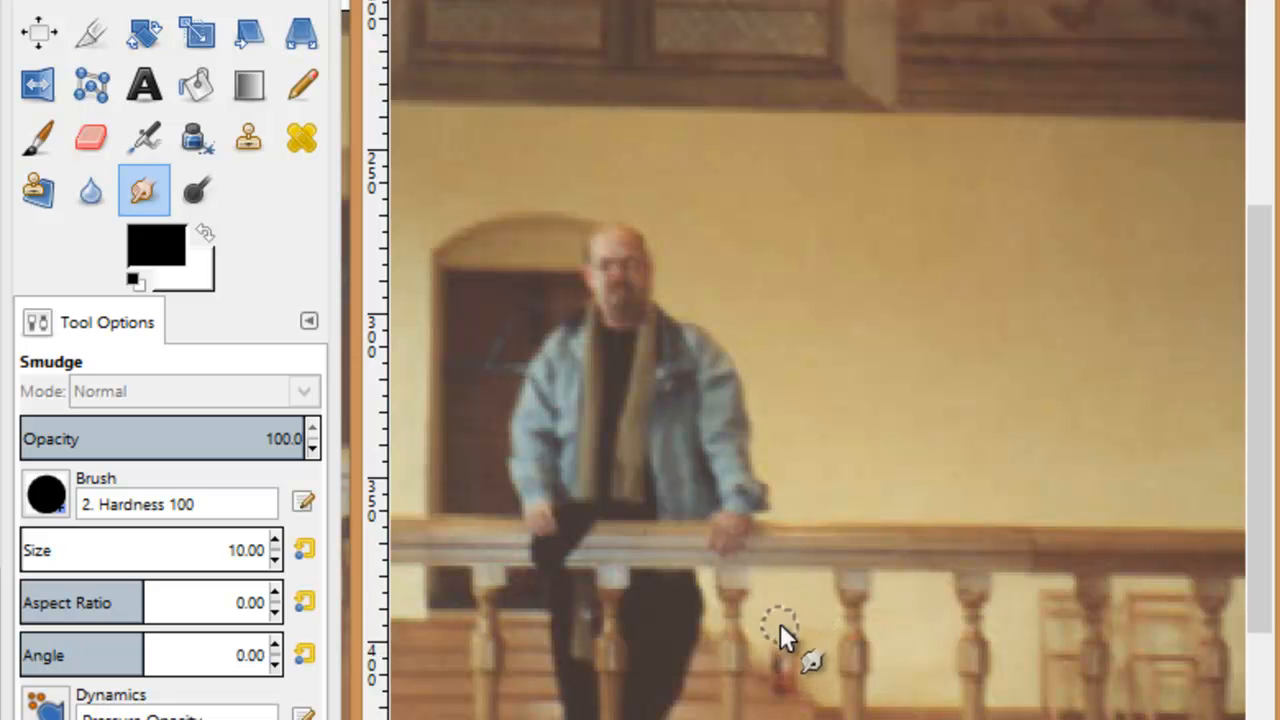
drag(796, 606, 793, 675)
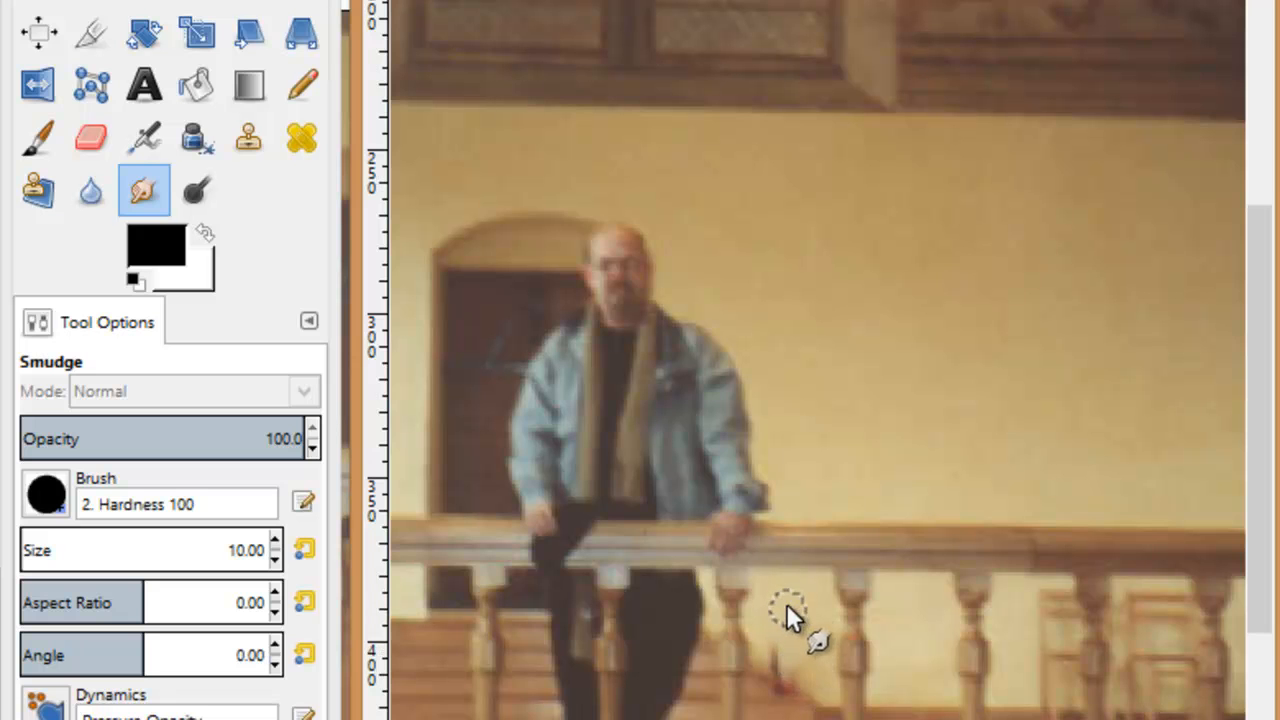
drag(778, 611, 775, 668)
drag(786, 621, 794, 686)
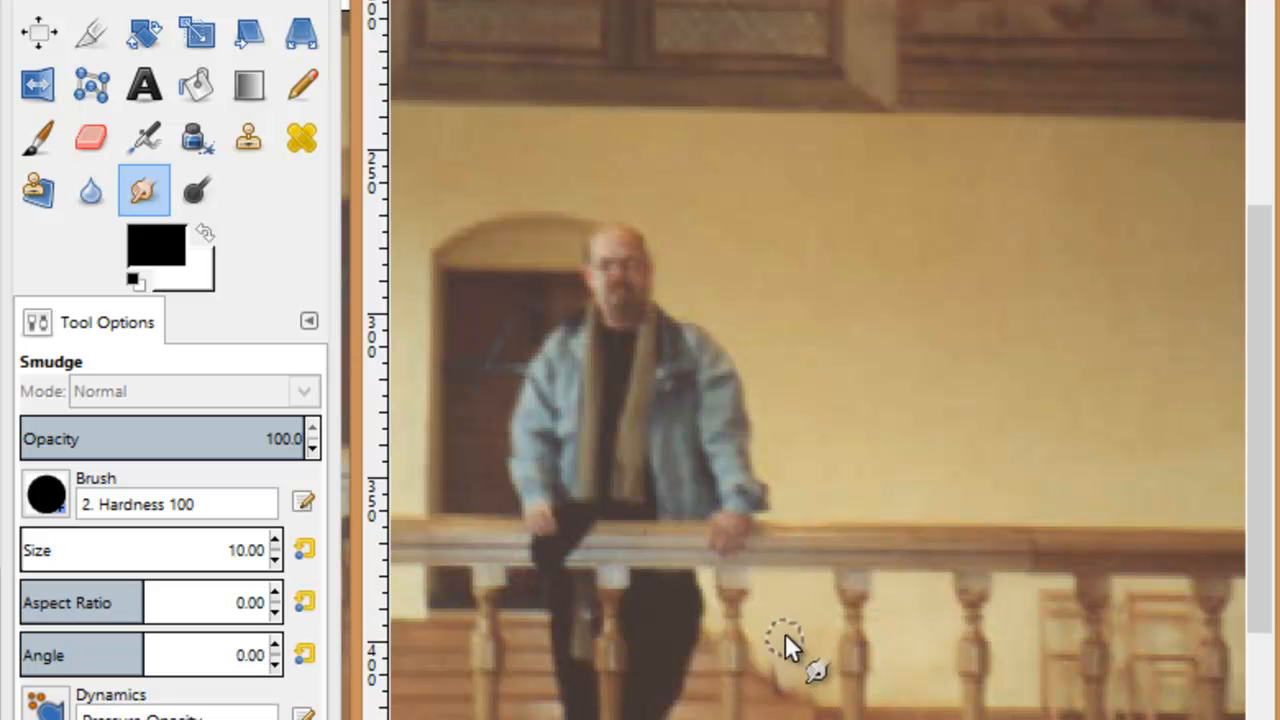
drag(785, 640, 777, 680)
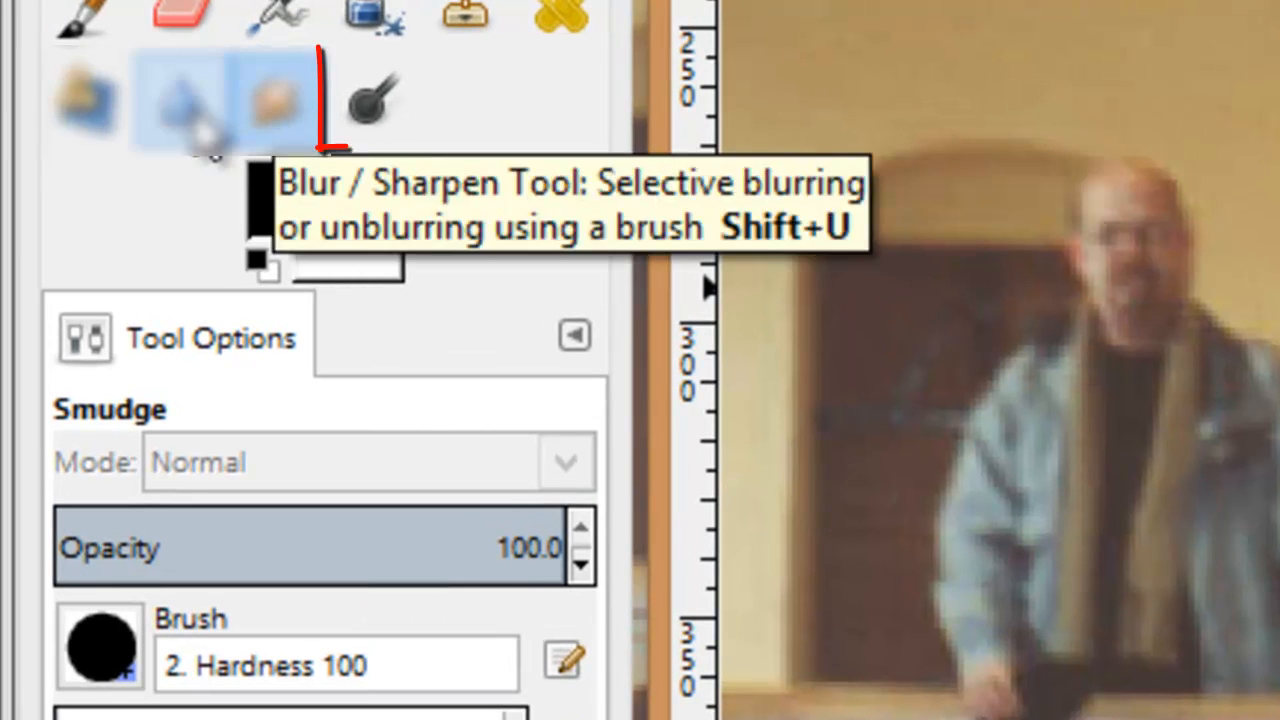
Step: Activate the Dodge/Burn tool and set its type to Burn
click(372, 100)
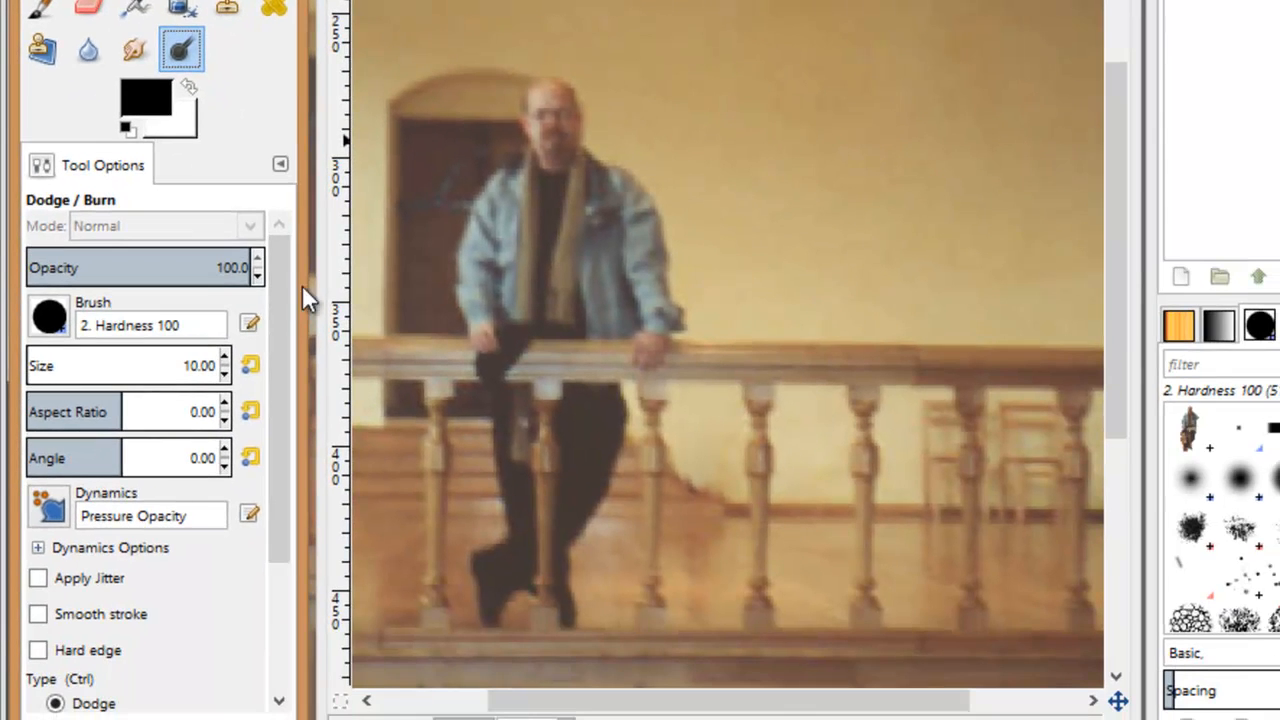
drag(281, 298, 279, 448)
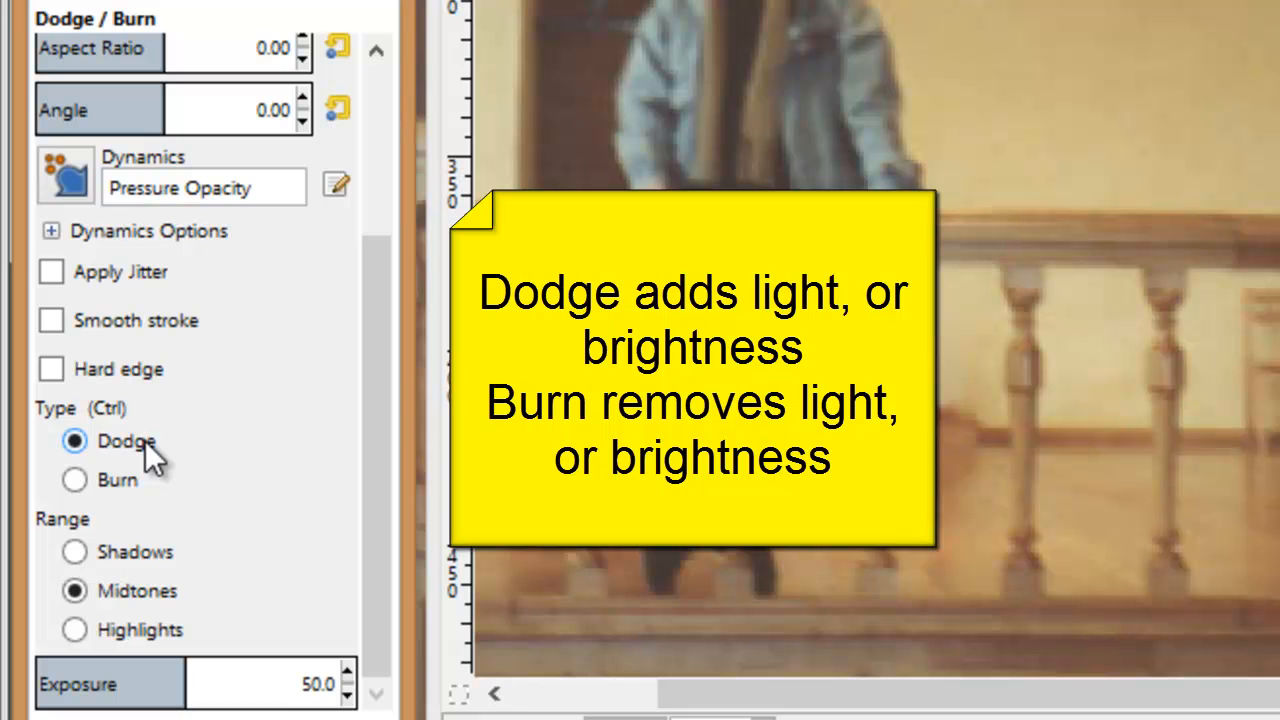
click(106, 479)
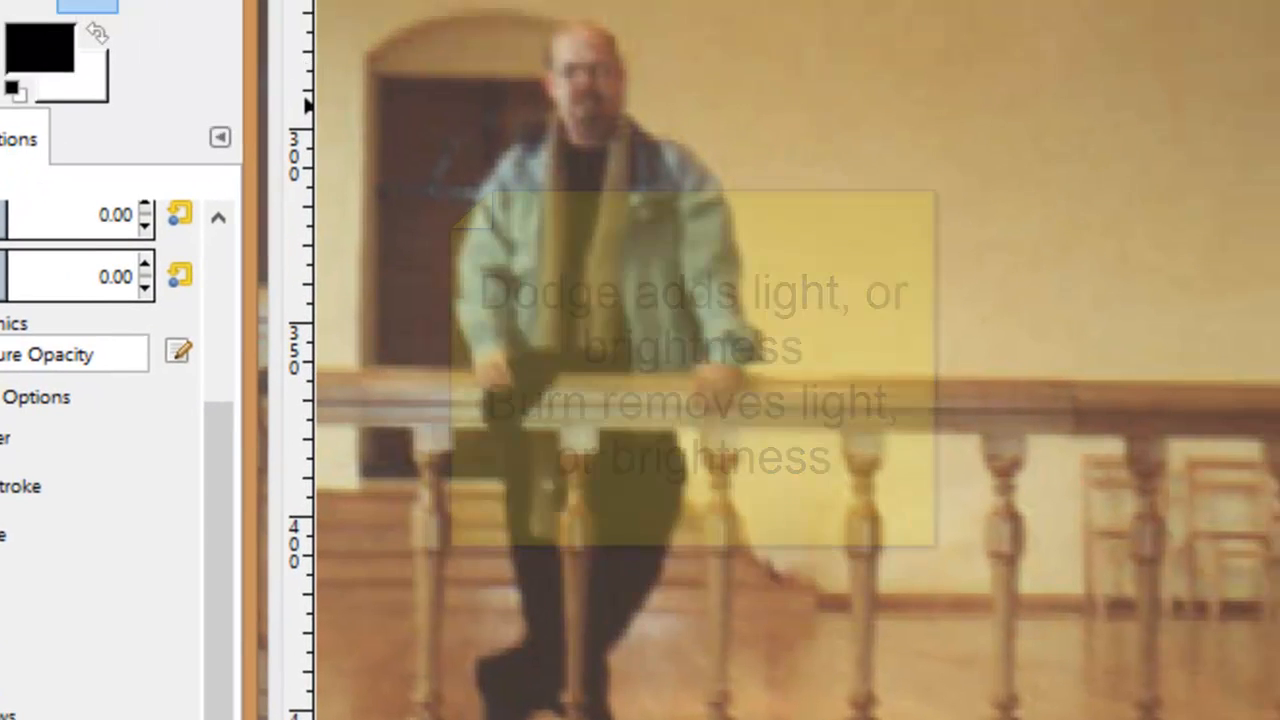
Step: Select a small rectangle of the handrail in front of the man and burn the midtones inside it
key(r)
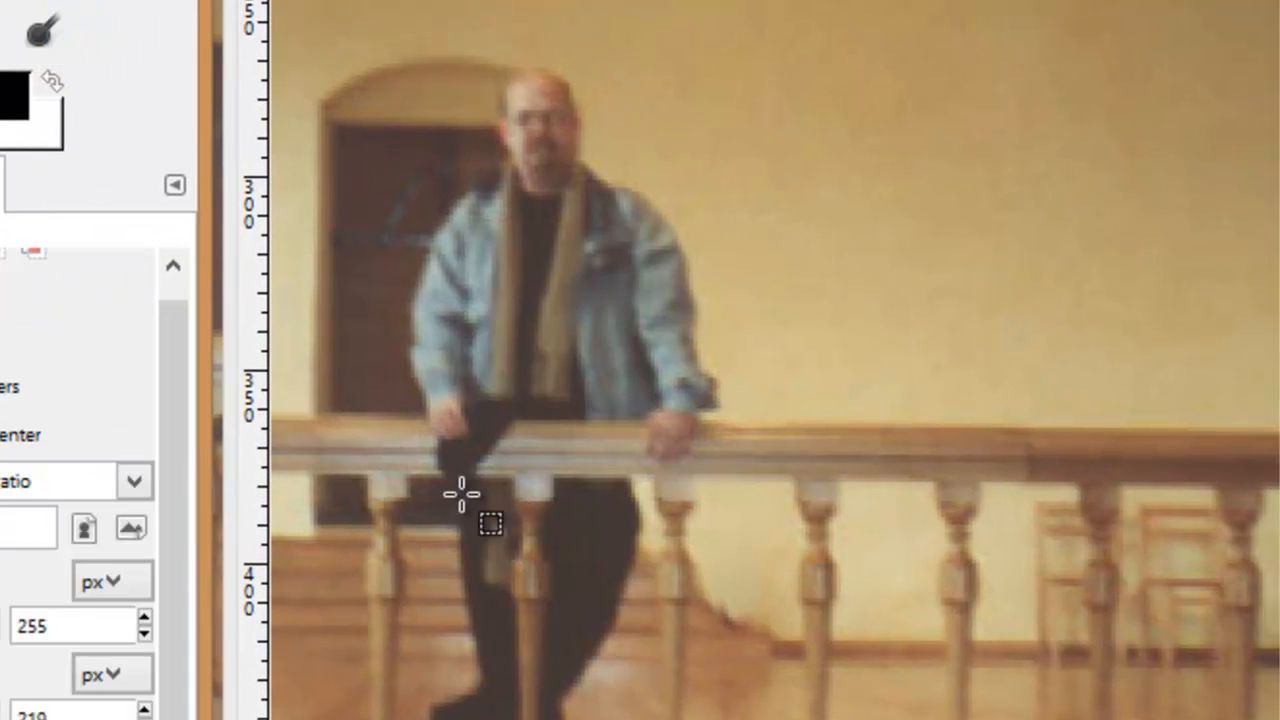
click(519, 427)
drag(519, 428, 645, 473)
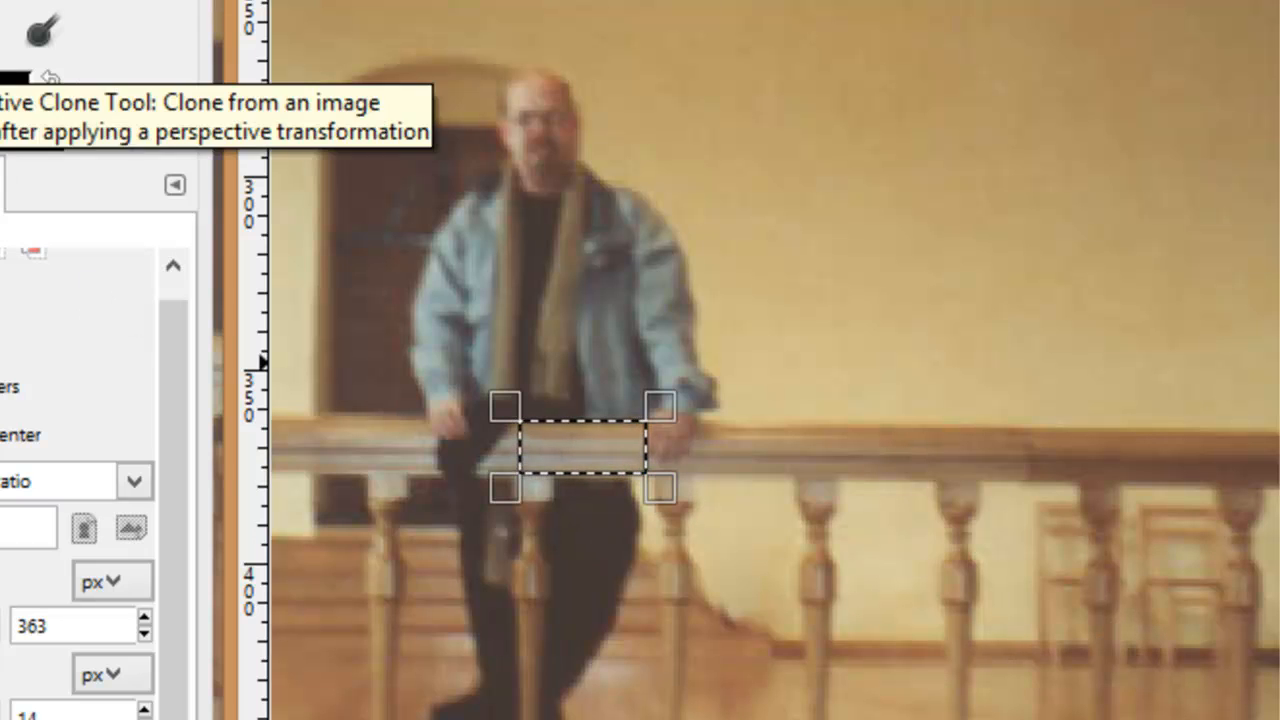
click(40, 34)
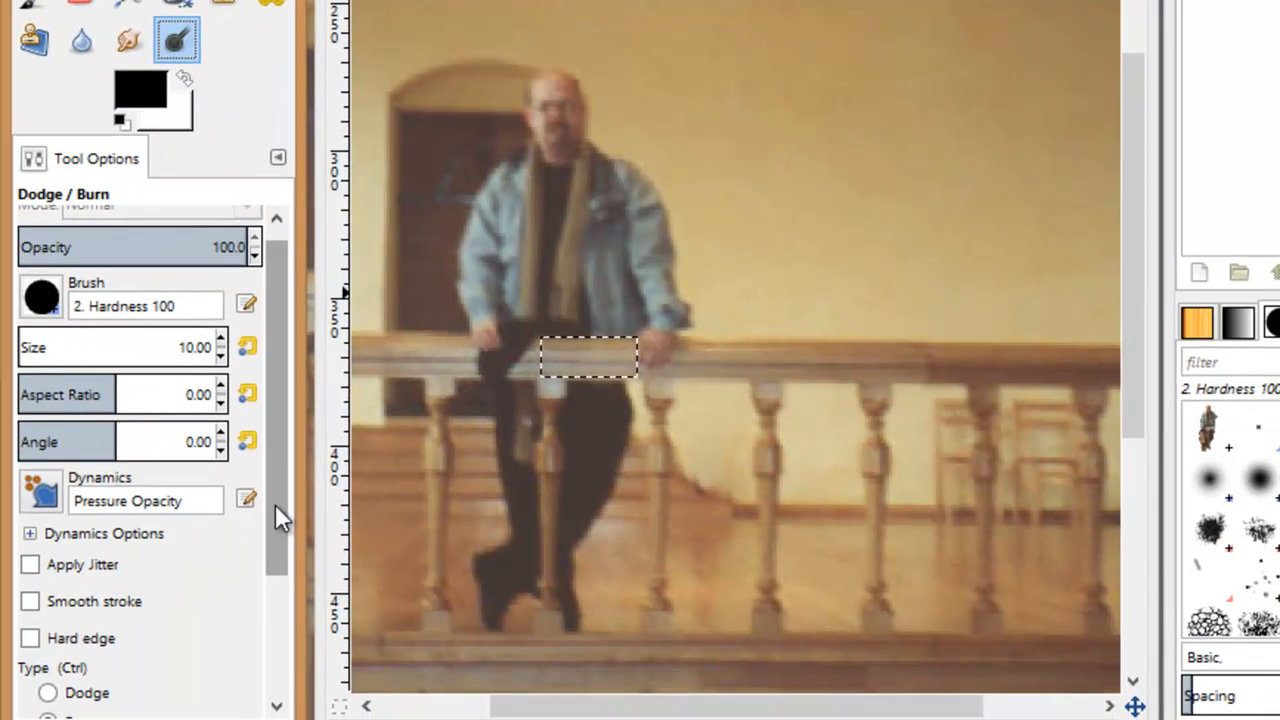
drag(175, 648, 181, 700)
scroll(282, 564, down, 3)
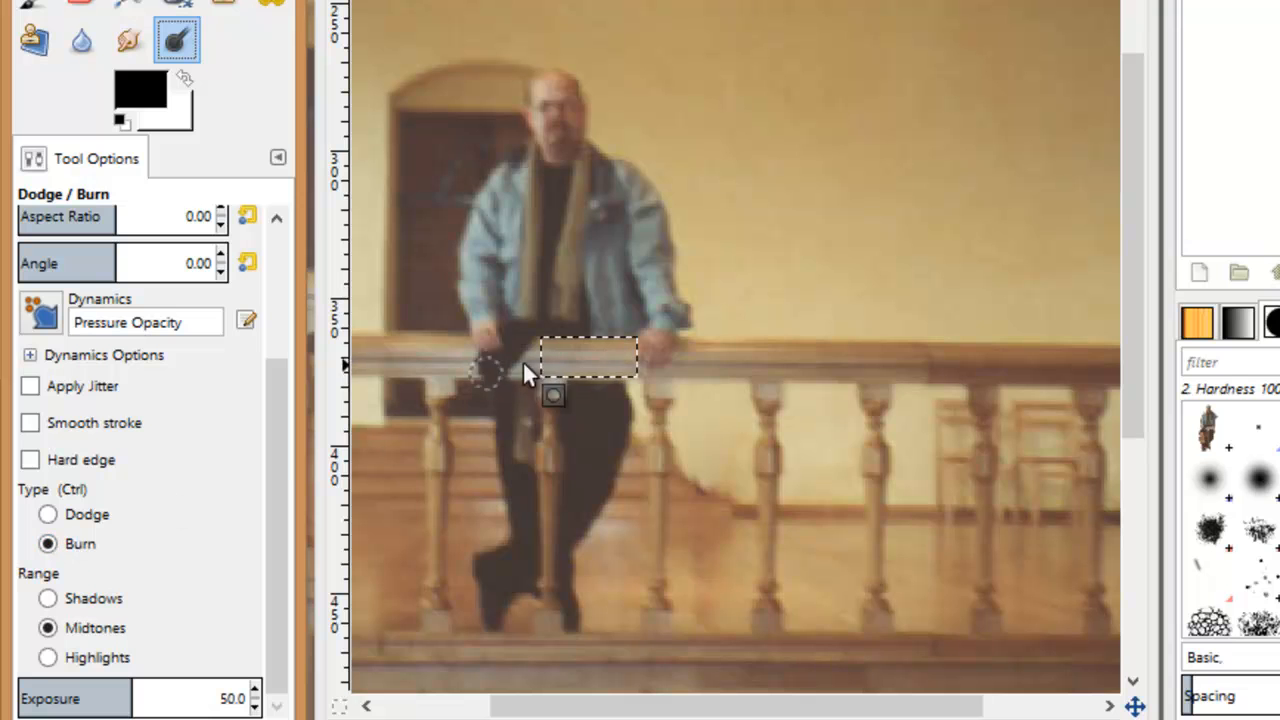
mouse_move(564, 351)
mouse_down()
mouse_move(615, 359)
mouse_move(552, 361)
mouse_move(618, 365)
mouse_move(566, 363)
mouse_up()
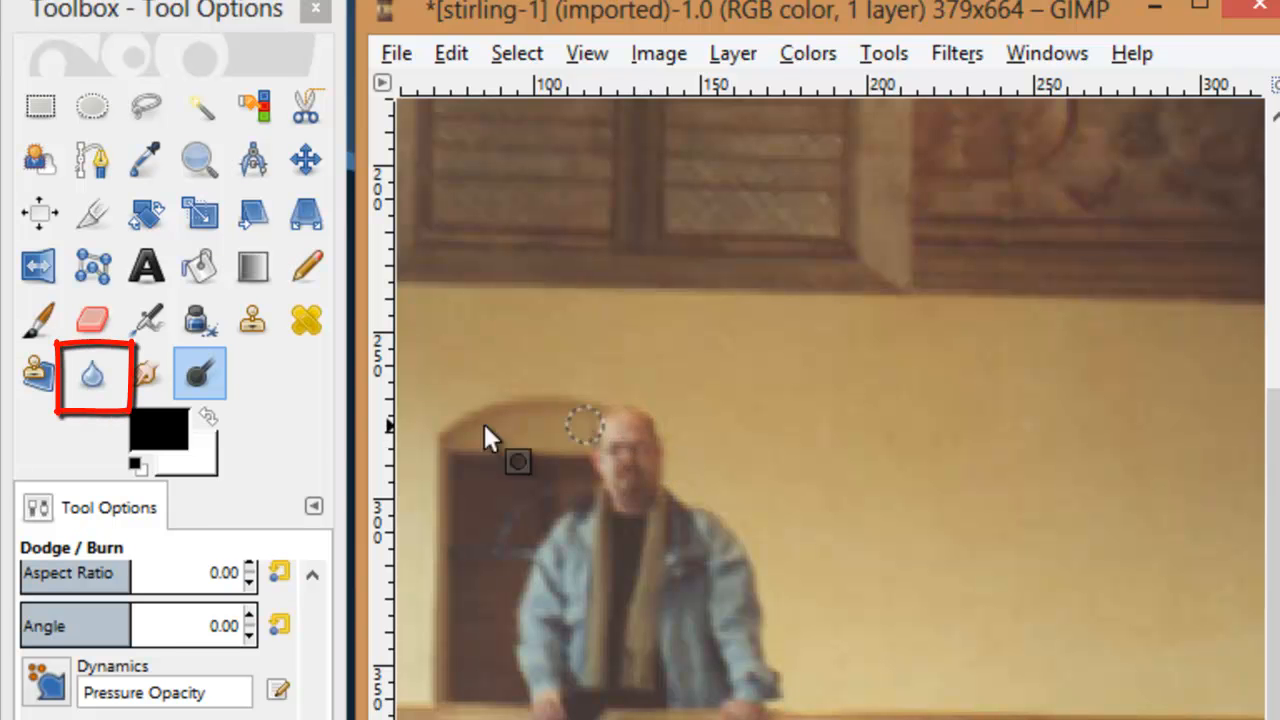
Step: Sharpen the man's face using the Blur/Sharpen tool with its convolve type set to Sharpen
click(110, 386)
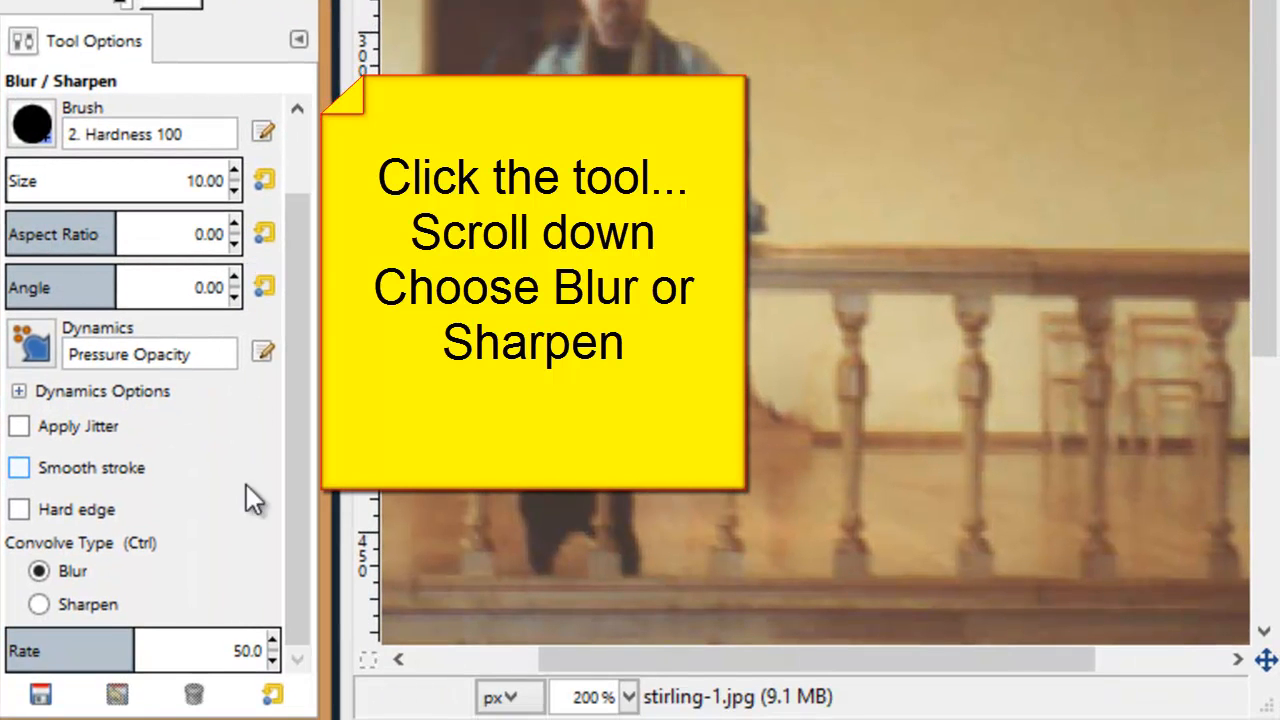
click(40, 604)
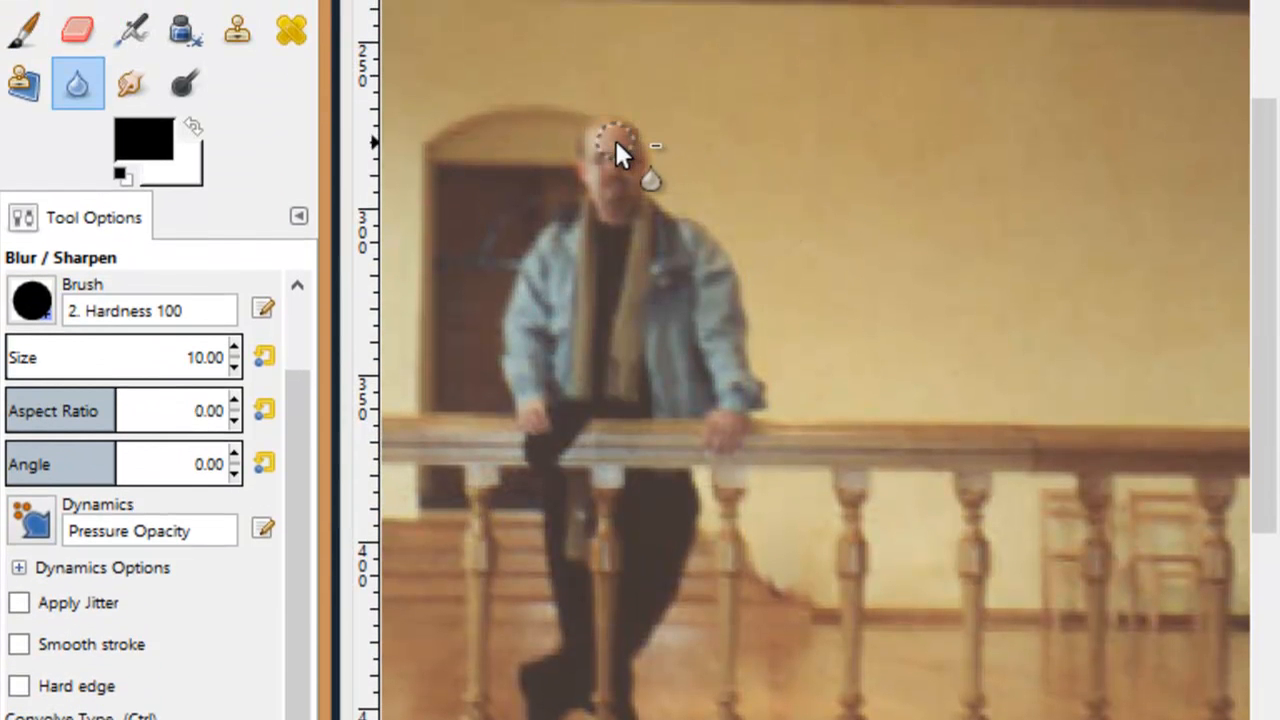
mouse_move(617, 150)
mouse_down()
mouse_move(601, 178)
mouse_move(627, 190)
mouse_move(640, 160)
mouse_move(604, 138)
mouse_move(587, 148)
mouse_move(584, 180)
mouse_move(627, 198)
mouse_move(636, 152)
mouse_move(615, 130)
mouse_move(594, 165)
mouse_move(602, 195)
mouse_move(624, 161)
mouse_up()
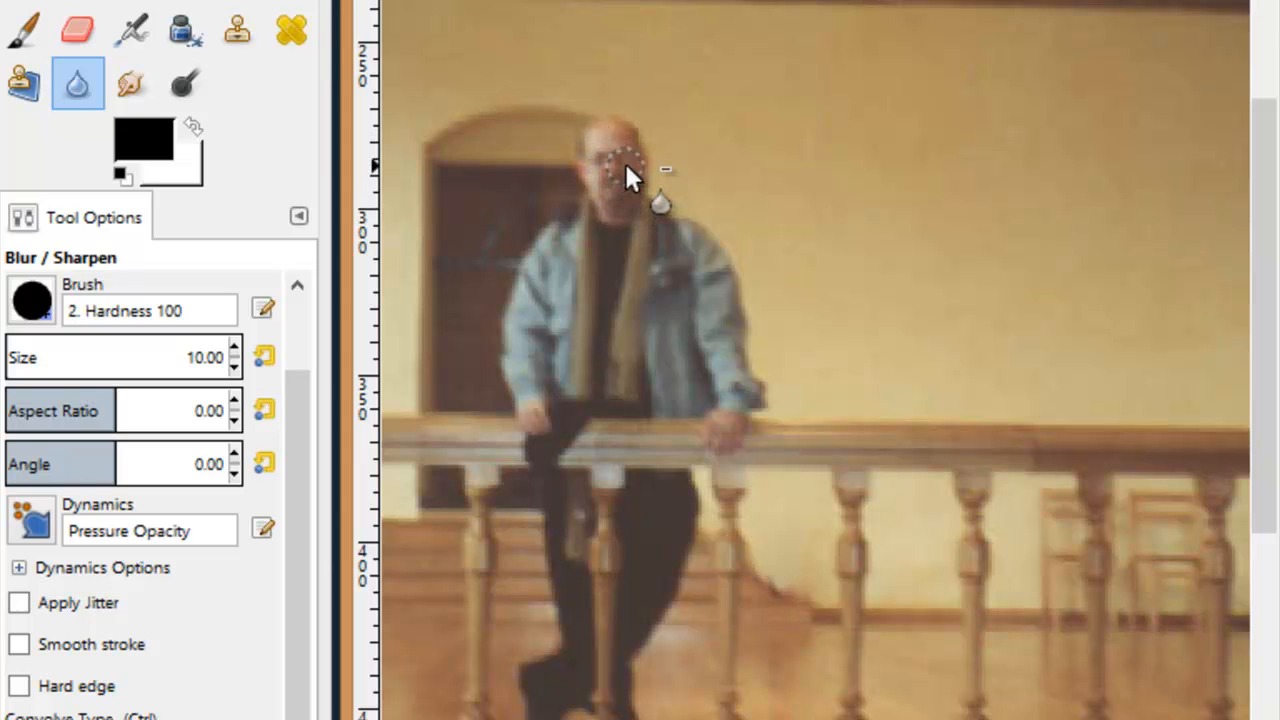